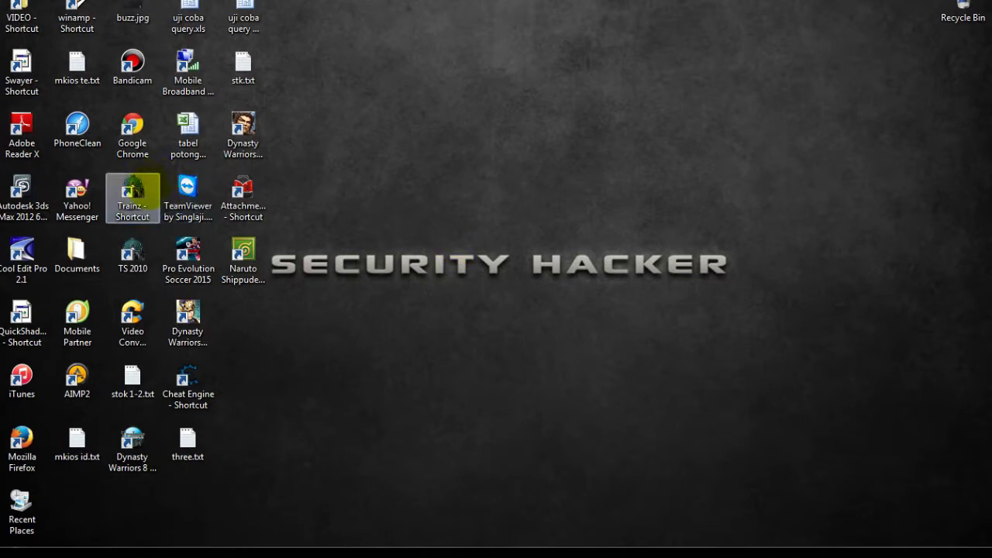
Launch Trainz Simulator 2010 from its TS 2010 desktop shortcut and quit from the launcher.
click(131, 252)
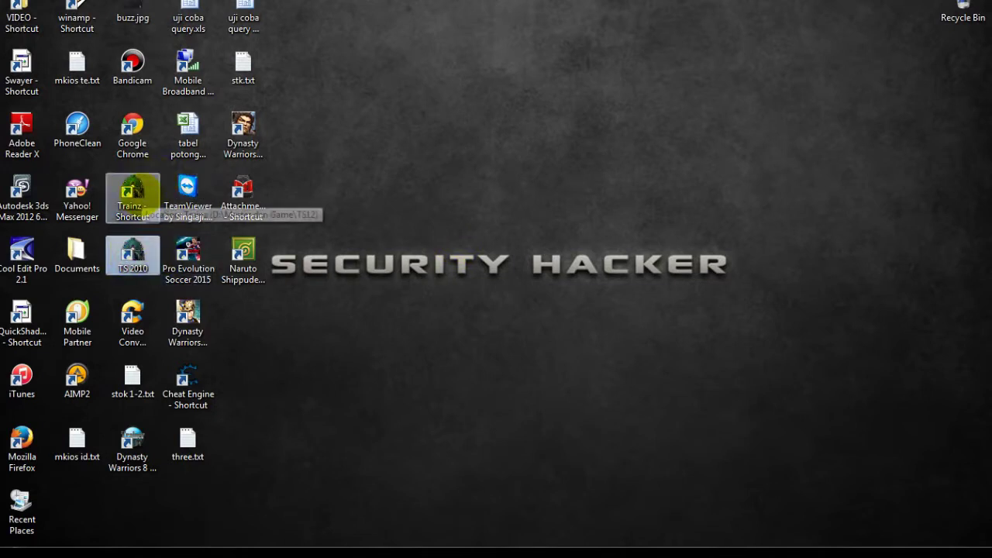
click(140, 193)
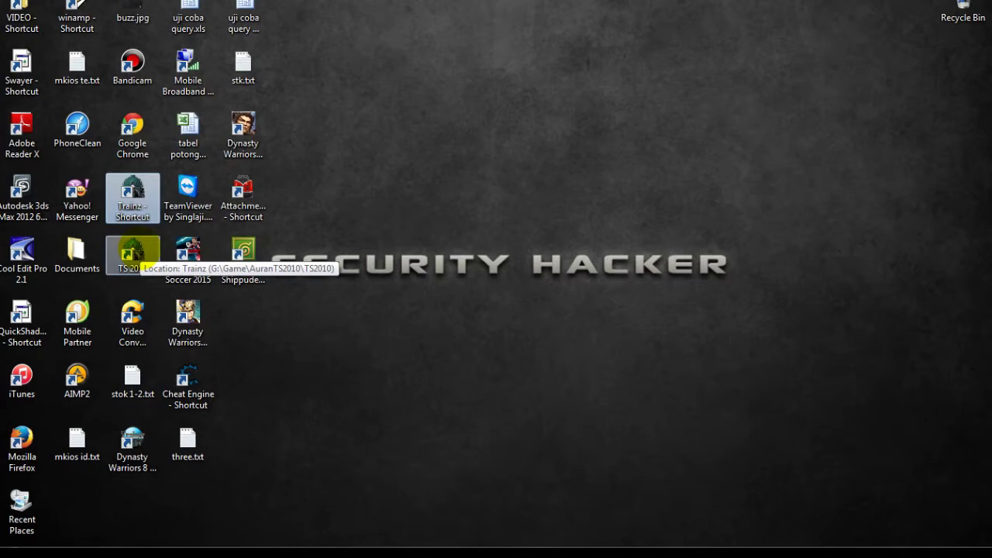
double_click(136, 249)
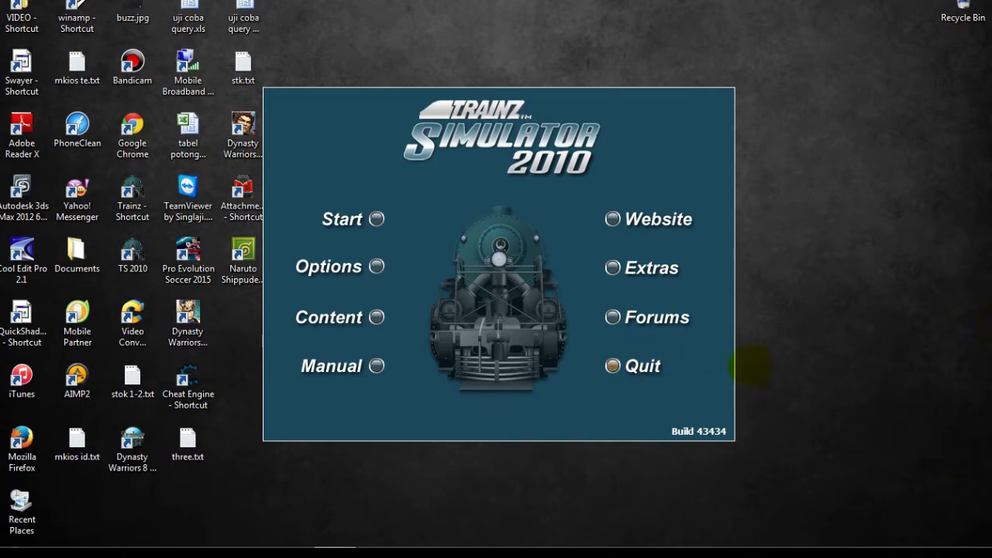
click(624, 367)
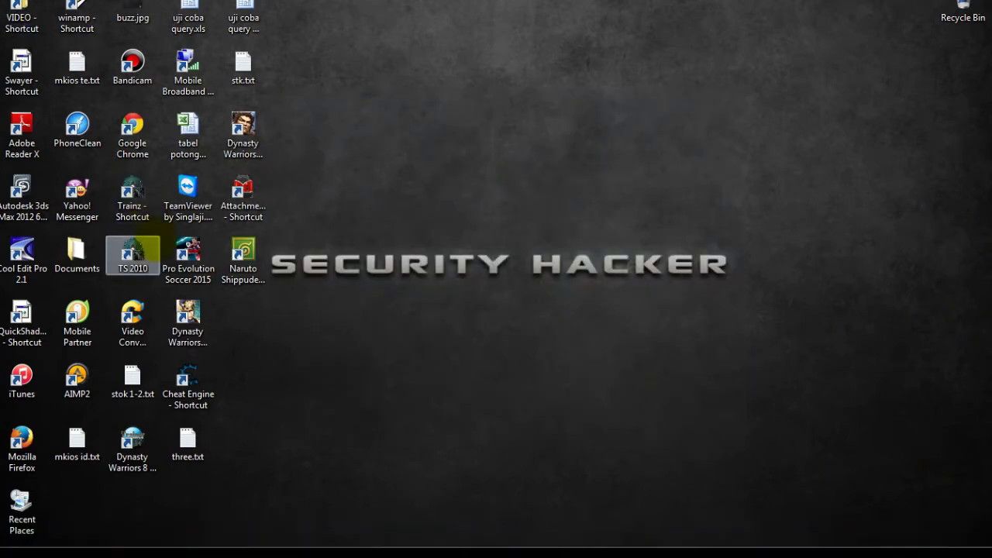
Launch Trainz Simulator 2010 again, open its Forums page in the browser, and close that page.
double_click(152, 242)
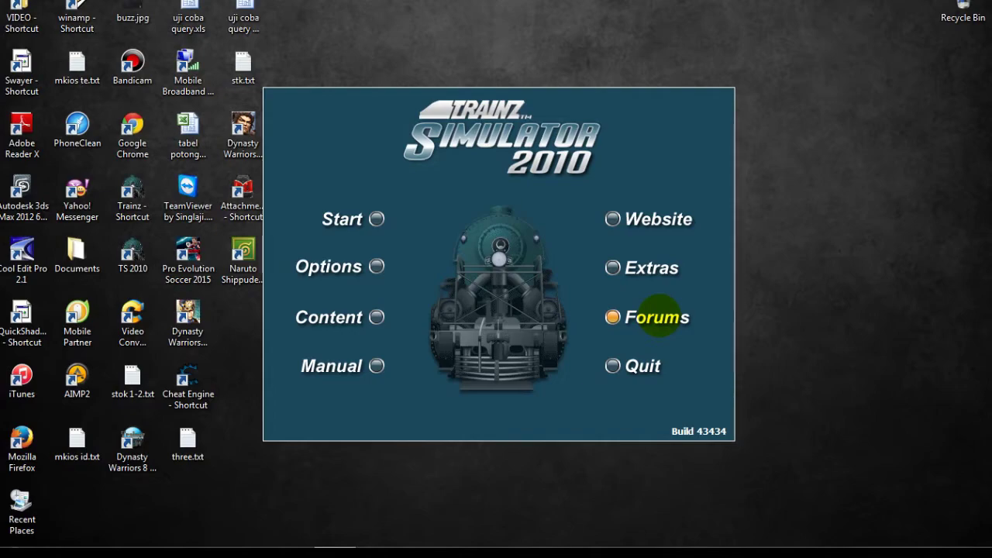
click(658, 317)
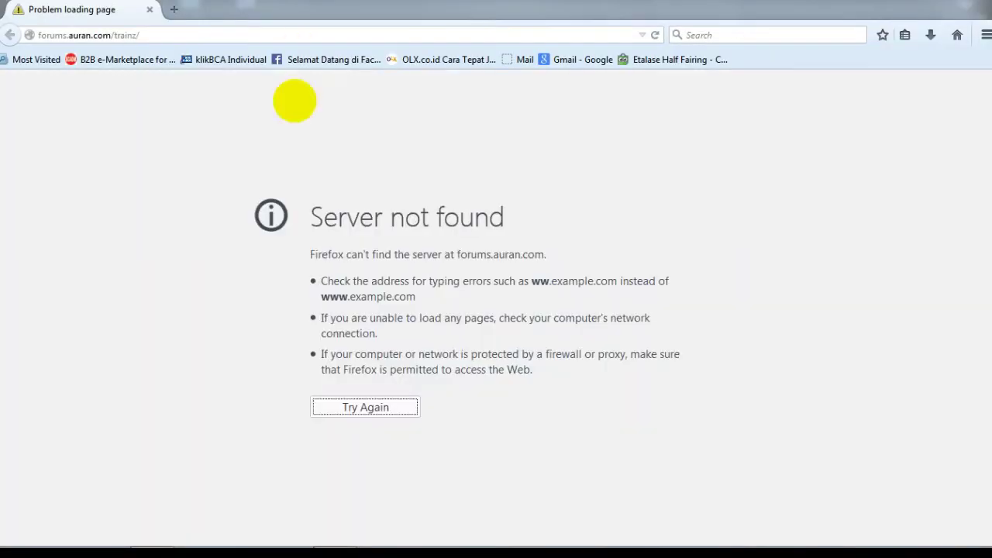
click(150, 10)
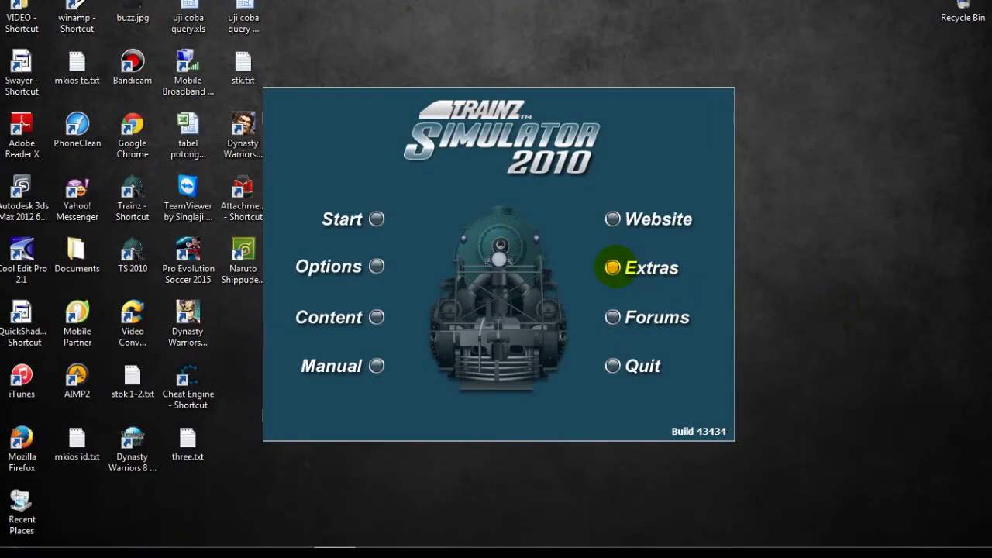
Open the launcher's Extras folder, look through its Documentation subfolder, and close the window.
click(612, 267)
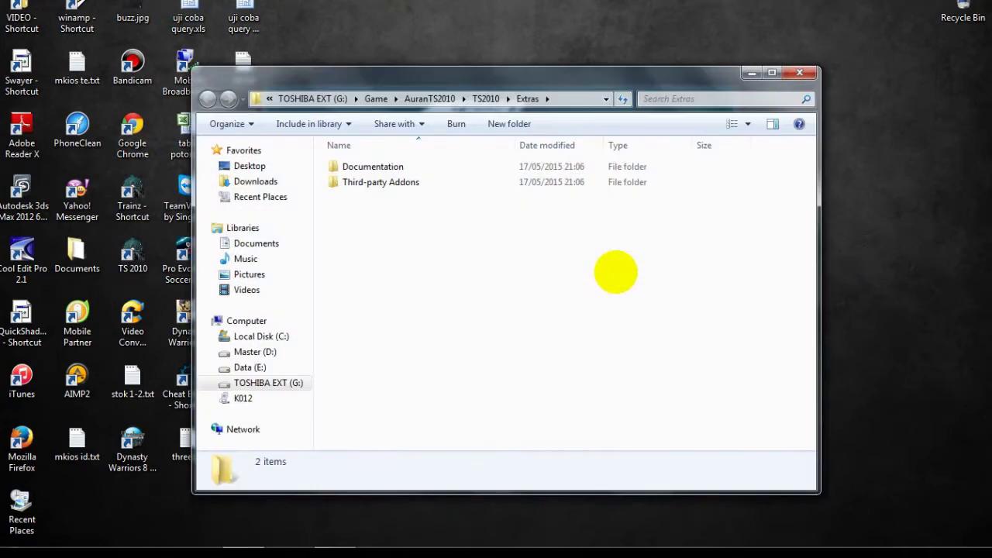
double_click(499, 166)
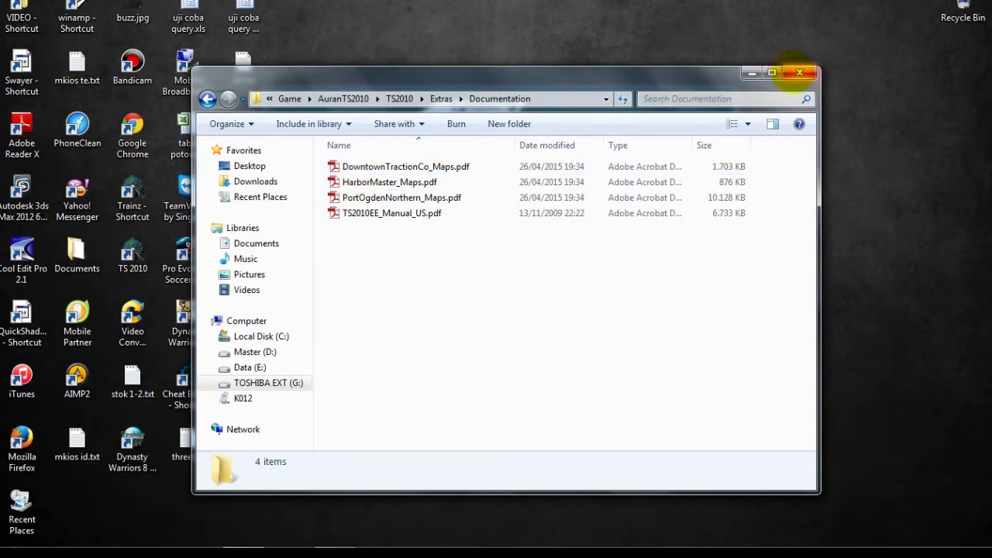
click(799, 72)
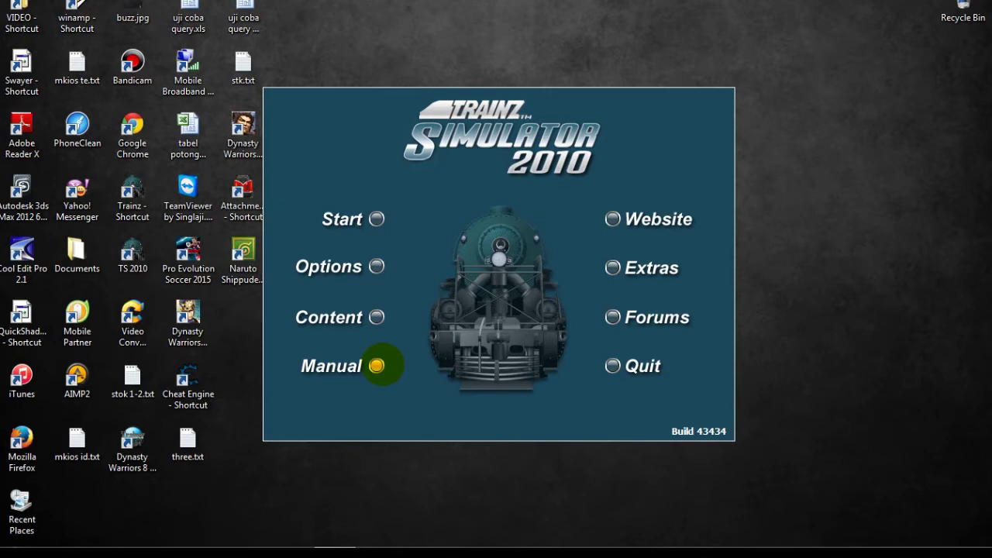
Open the TS2010EE manual, examine its contents list and opening chapters up to Routes Module and Driver, and close it.
click(376, 366)
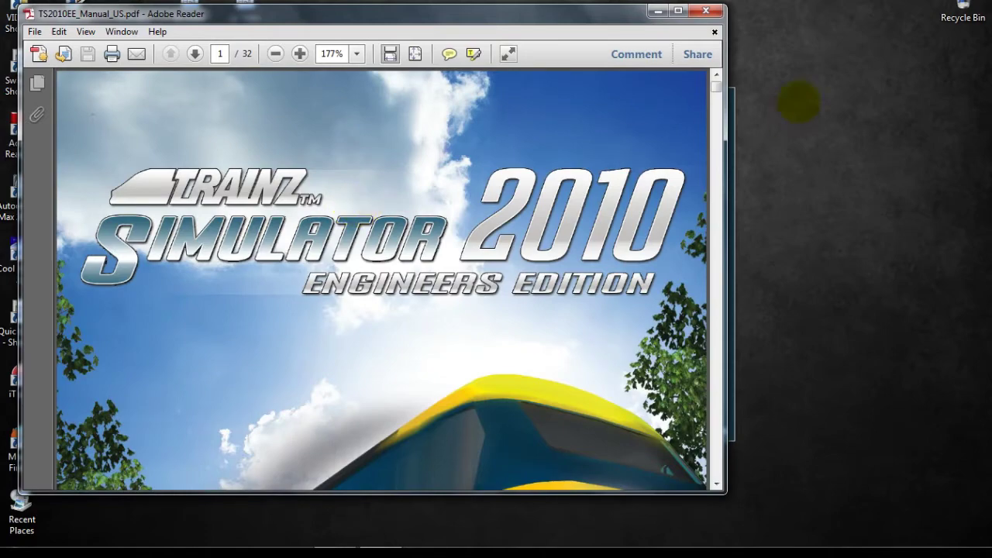
drag(716, 86, 716, 100)
key(ctrl+2)
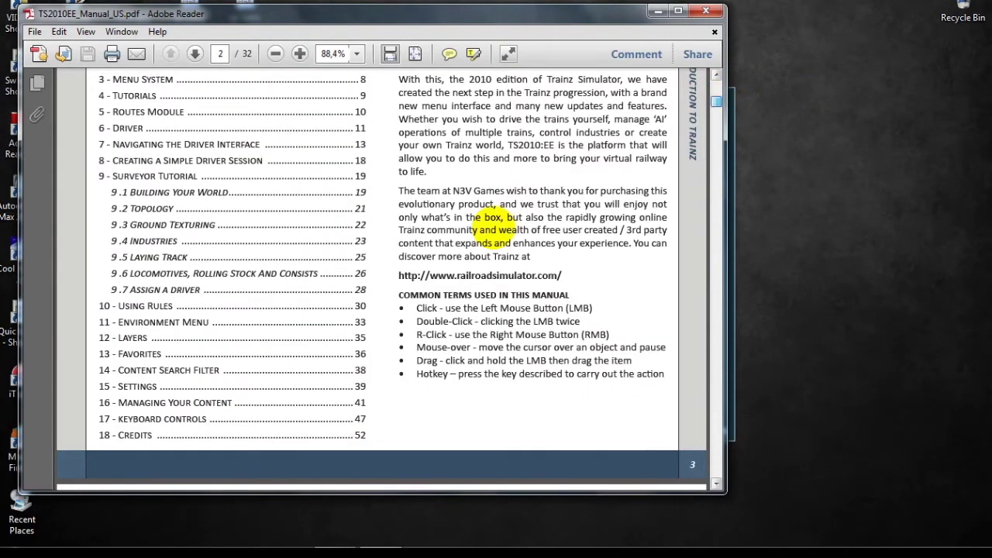
scroll(489, 224, up, 3)
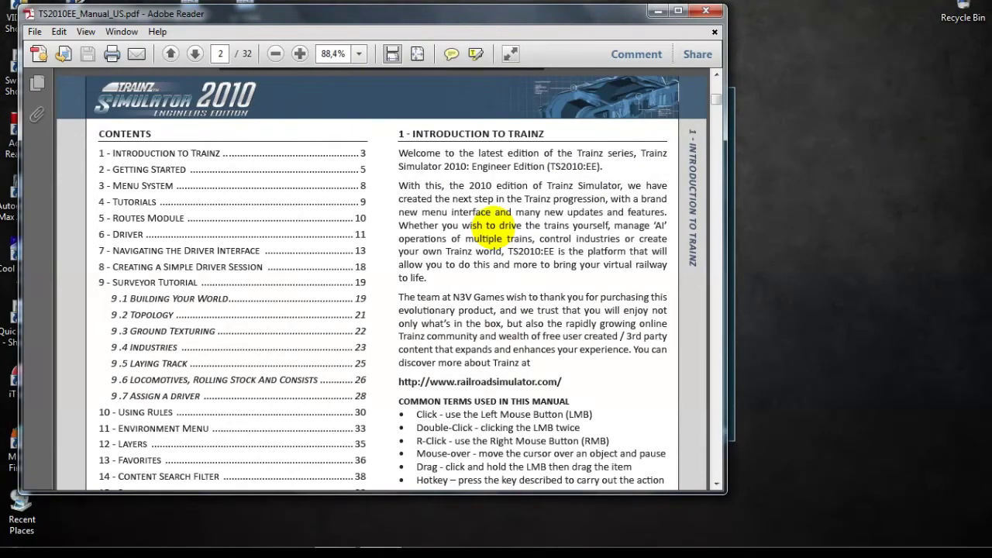
scroll(491, 224, up, 3)
scroll(491, 225, down, 20)
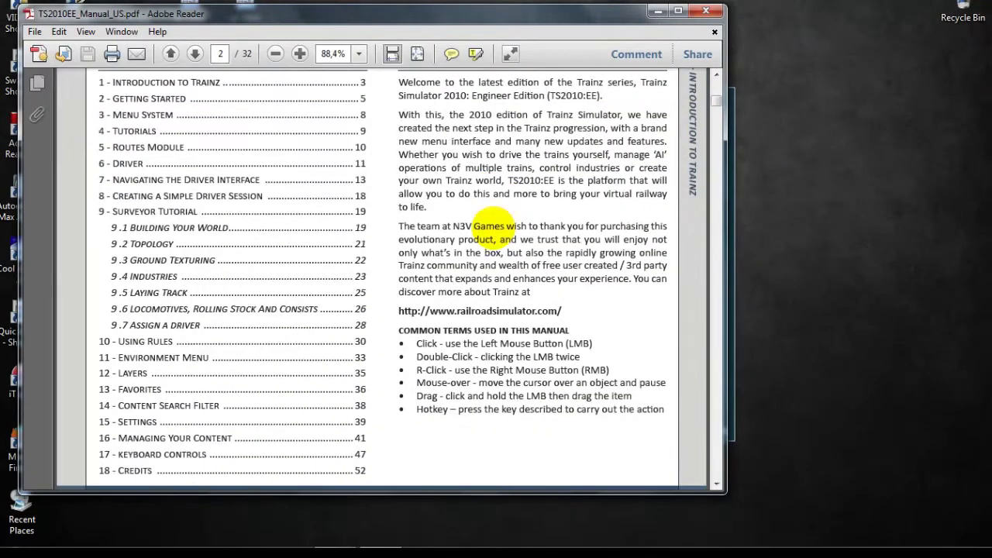
scroll(491, 232, down, 20)
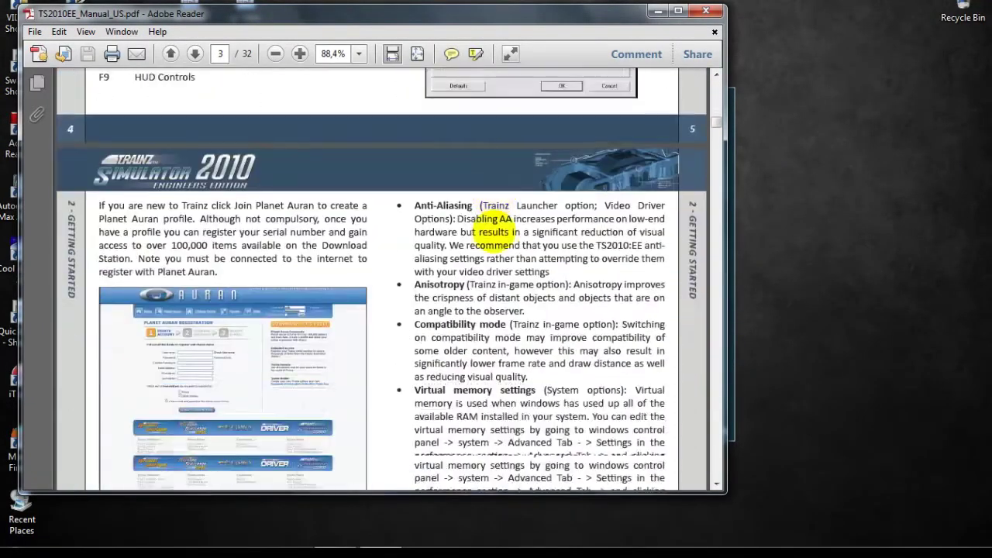
scroll(491, 233, down, 11)
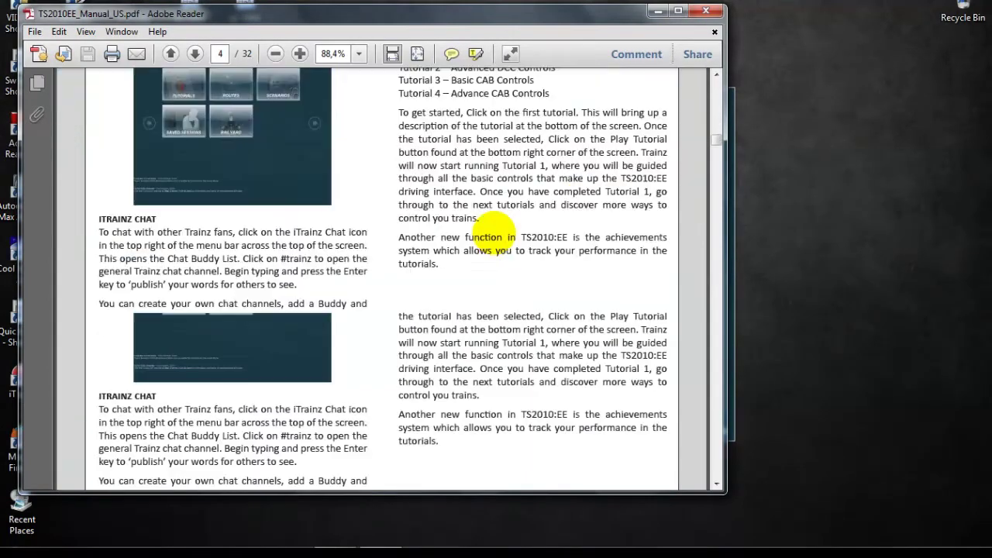
scroll(494, 233, down, 5)
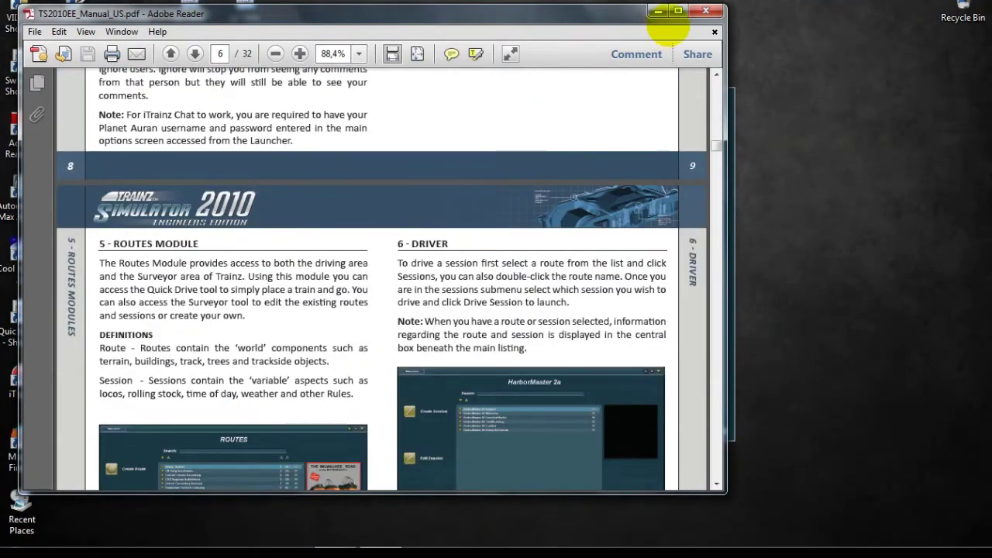
click(703, 10)
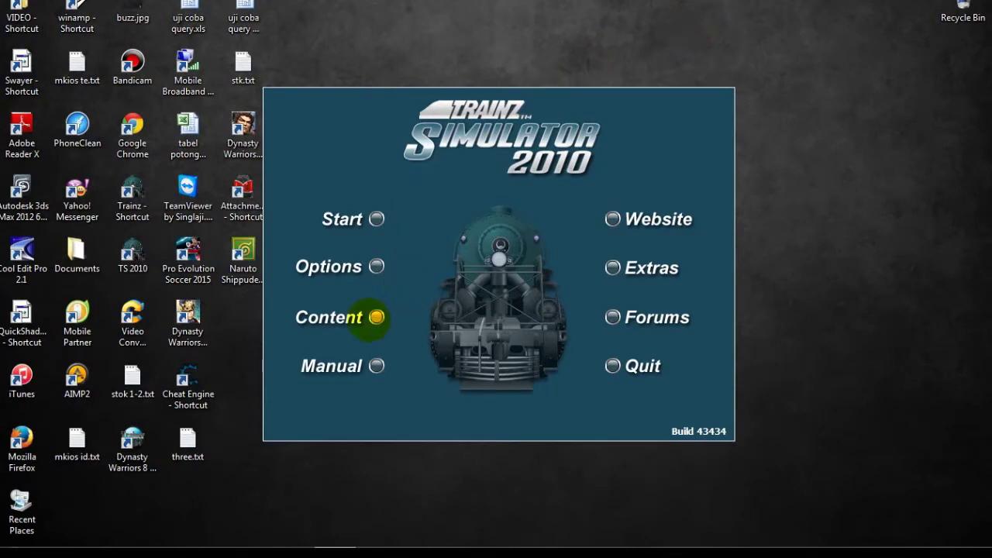
Open Content Manager and review its Archives, Filters, Internet and Miscellaneous settings.
click(376, 317)
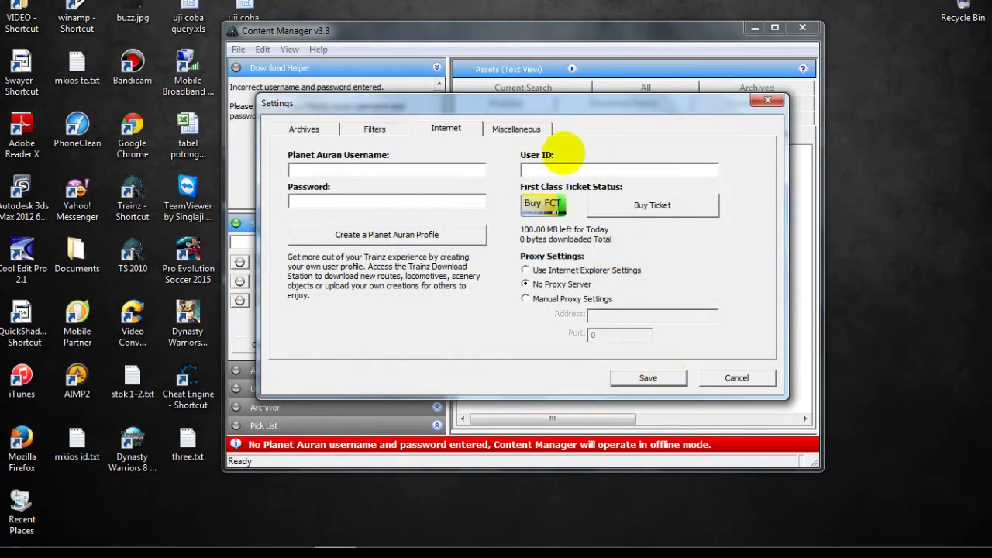
click(515, 130)
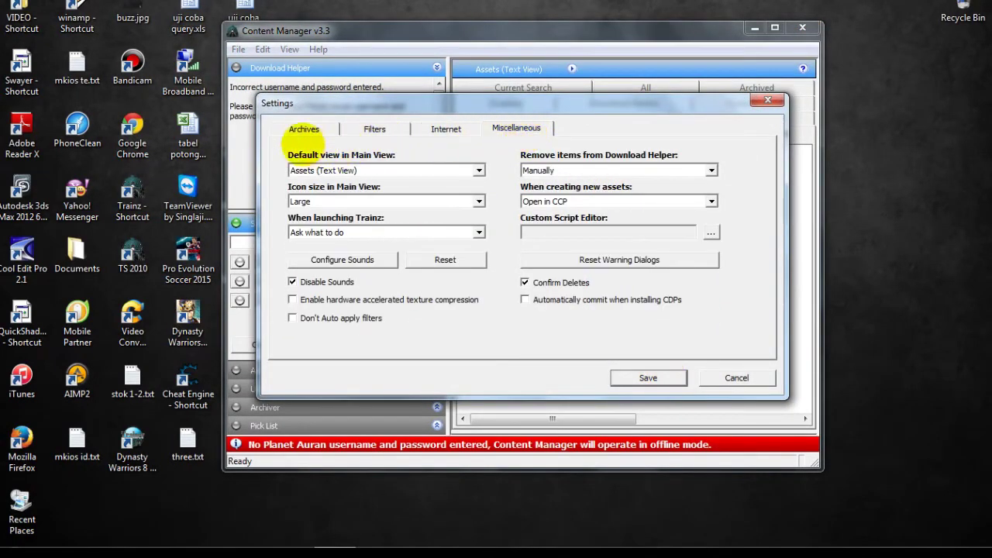
click(303, 128)
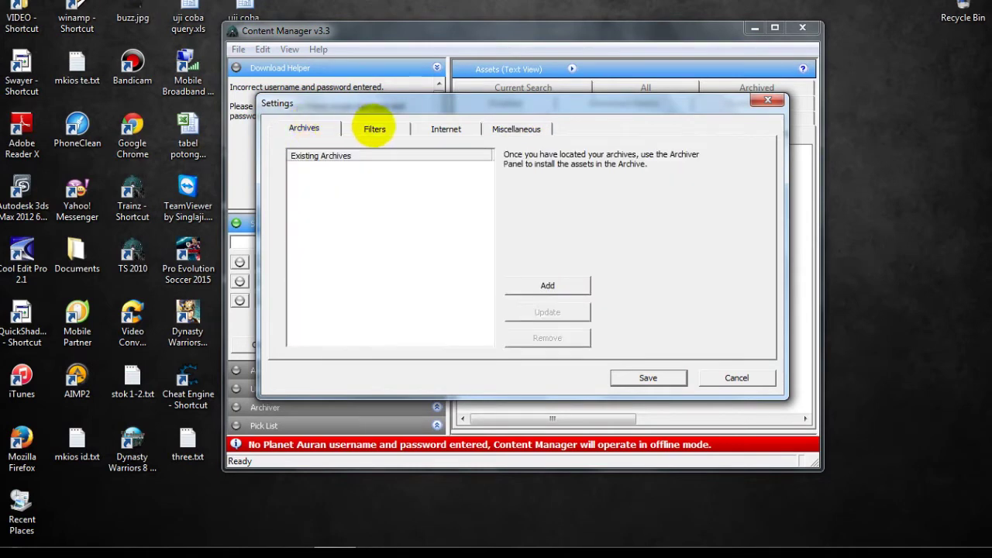
click(374, 129)
click(446, 130)
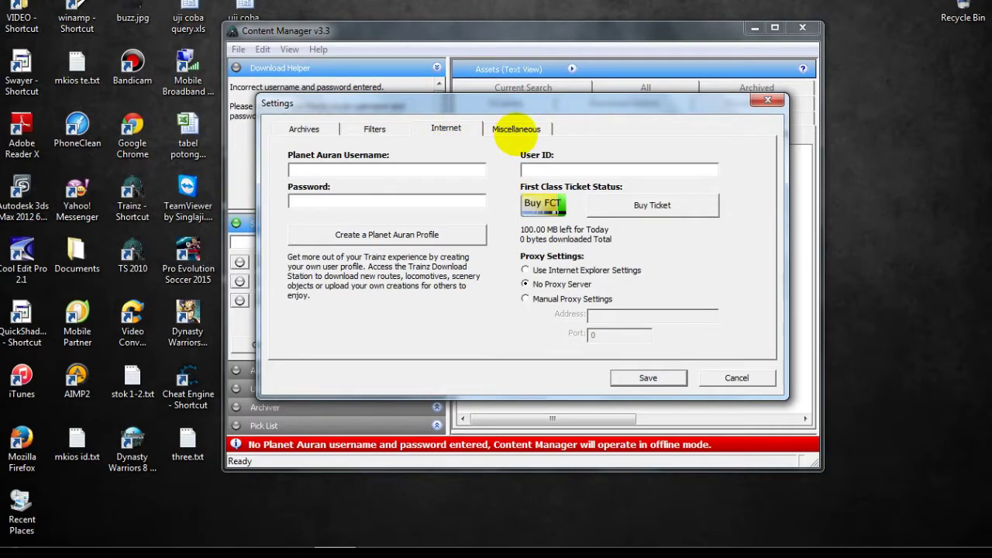
click(516, 131)
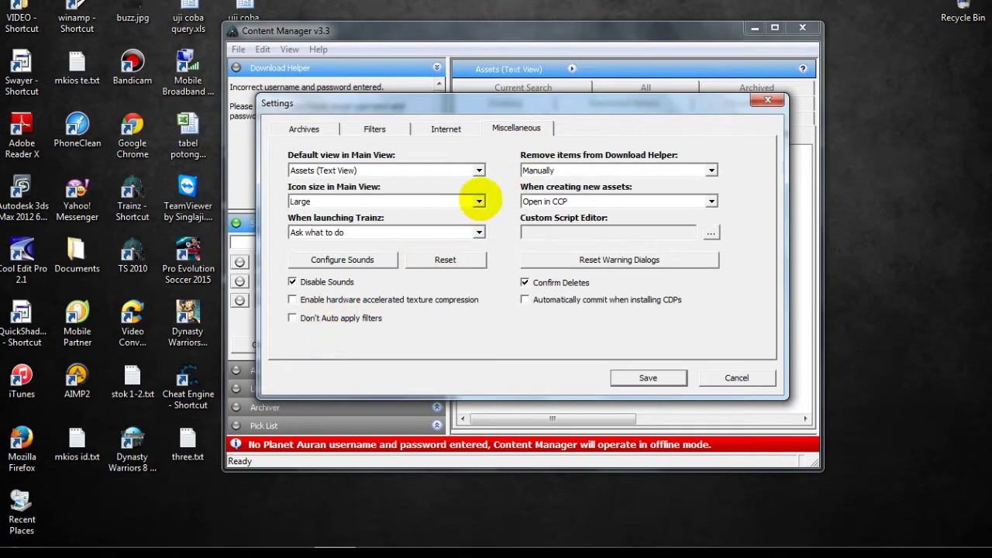
View the available icon sizes for the main view without choosing another one.
click(479, 201)
click(479, 201)
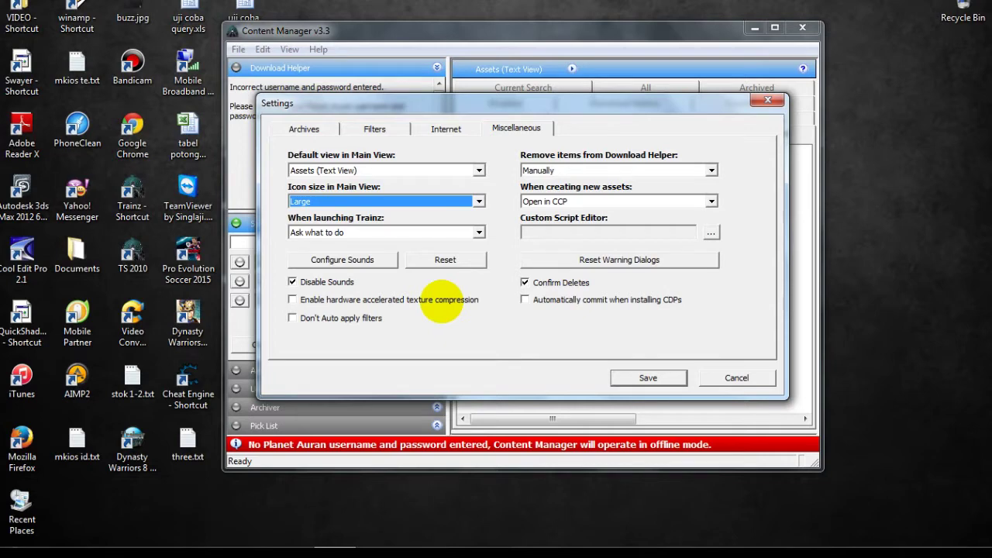
click(675, 113)
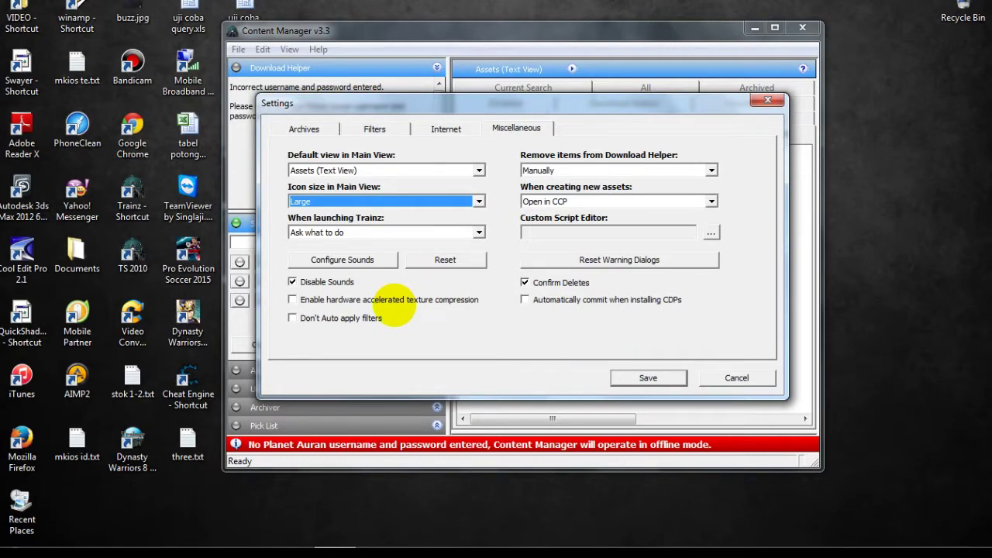
Enable hardware accelerated texture compression, acknowledge the warning, and disable the option again.
click(394, 300)
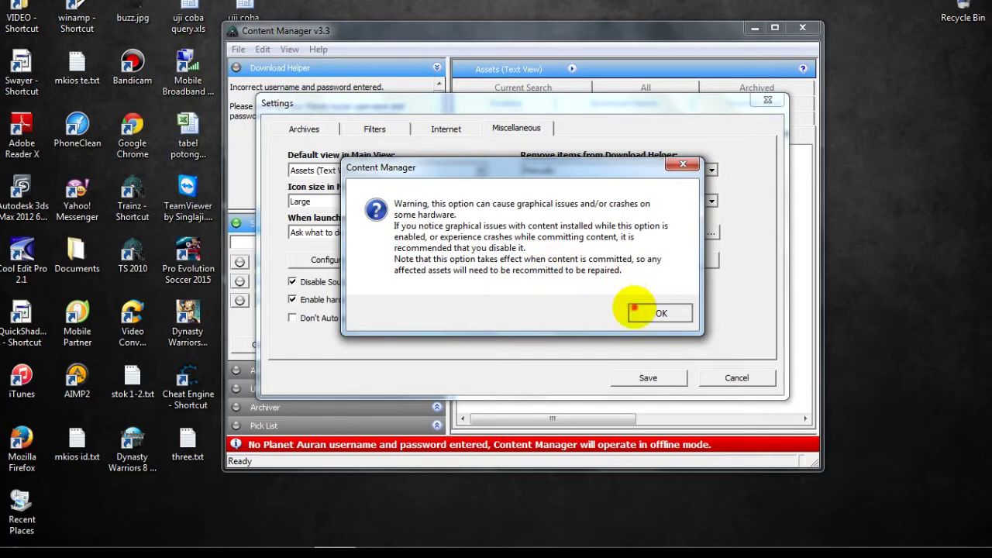
click(649, 310)
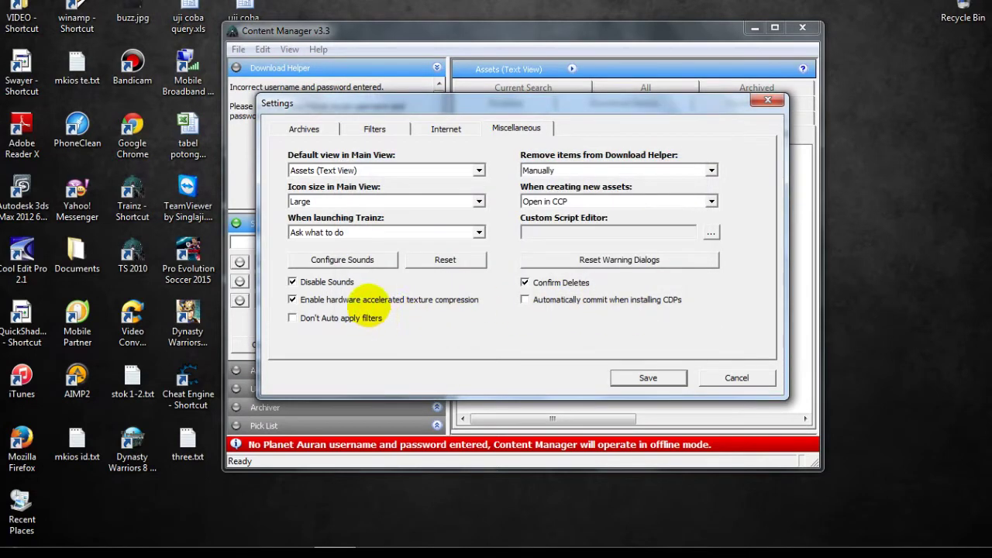
click(374, 299)
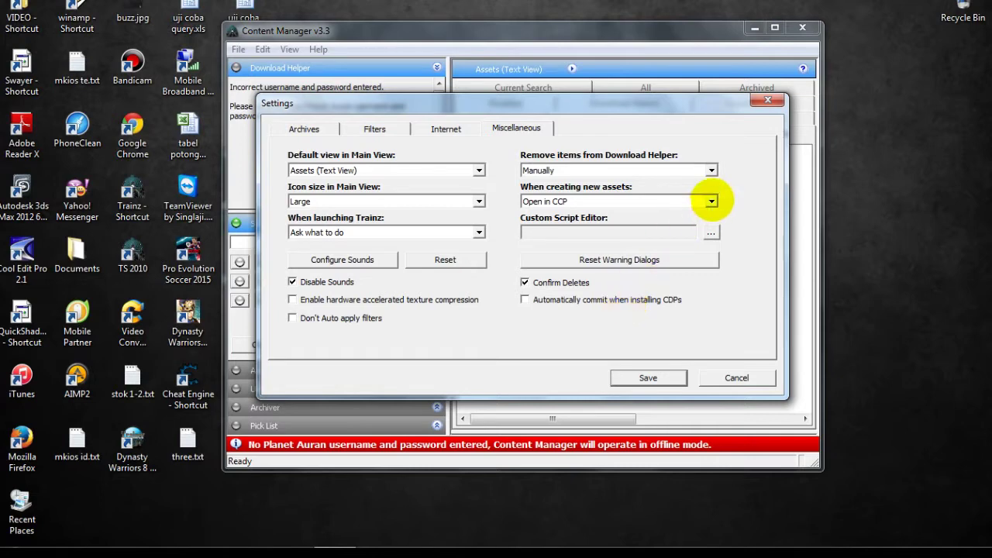
View the available behaviours for creating new assets in the settings.
click(711, 200)
click(710, 201)
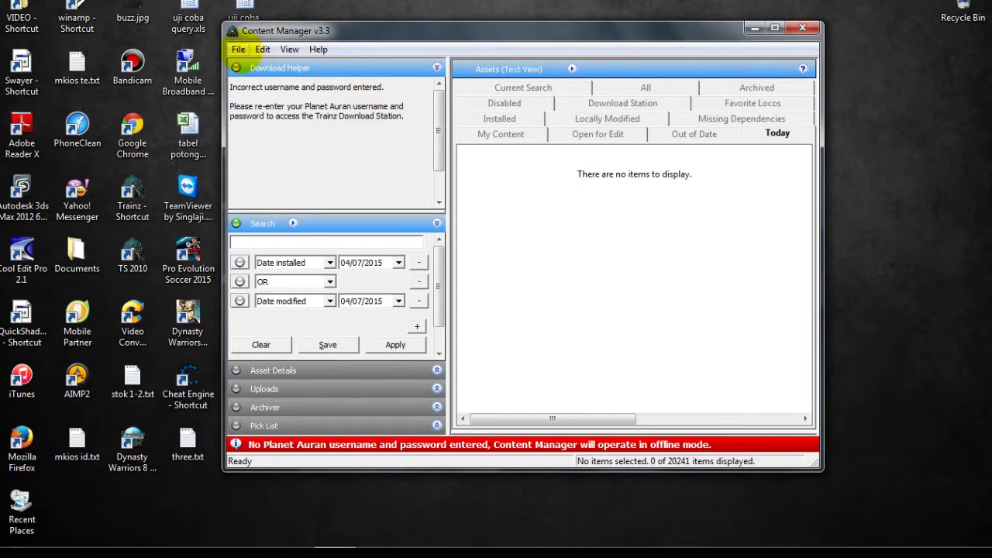
Import the CDP file "BY KTA - [KAI] - (GE U18C) CC 201 71 a.k.a CC 201 83 33 SMC.cdp".
click(238, 49)
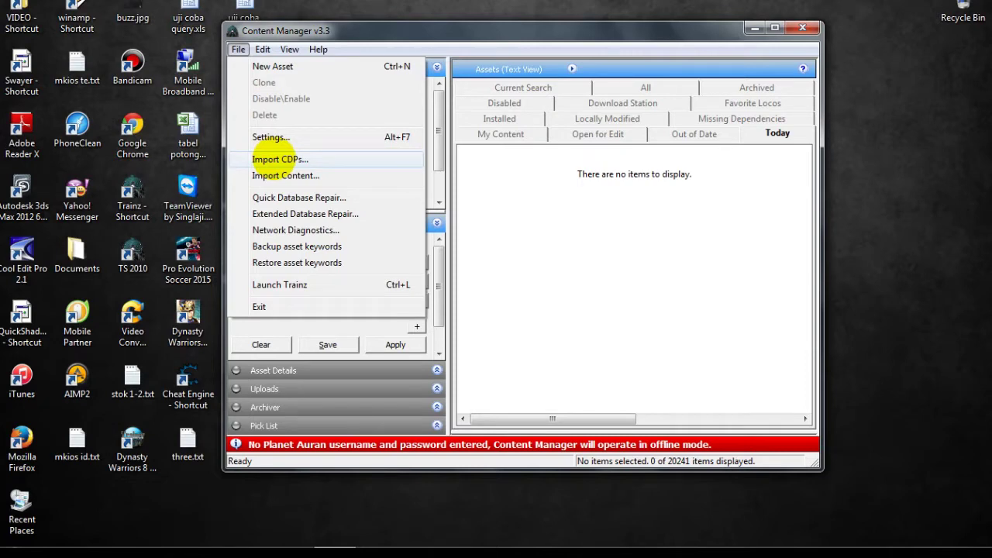
click(279, 159)
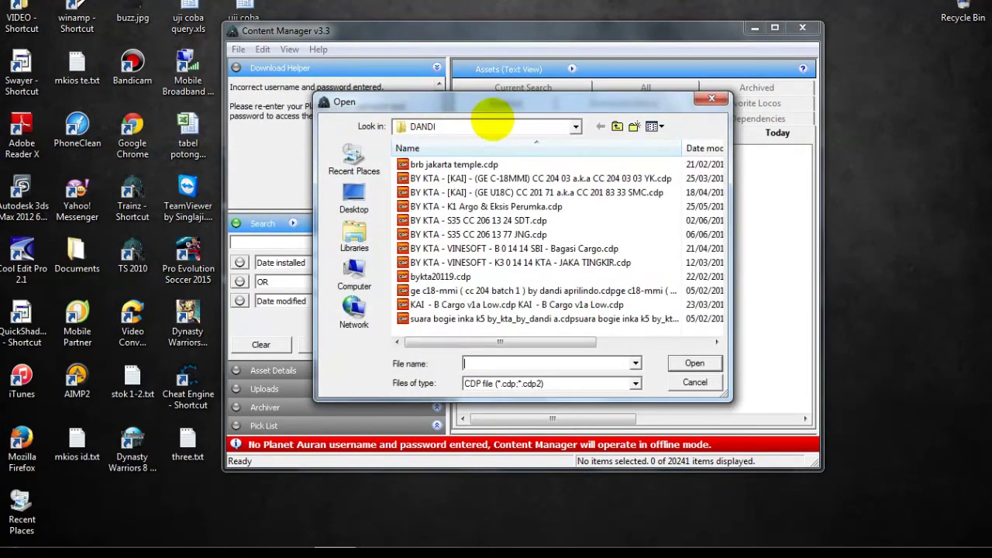
drag(490, 112, 214, 87)
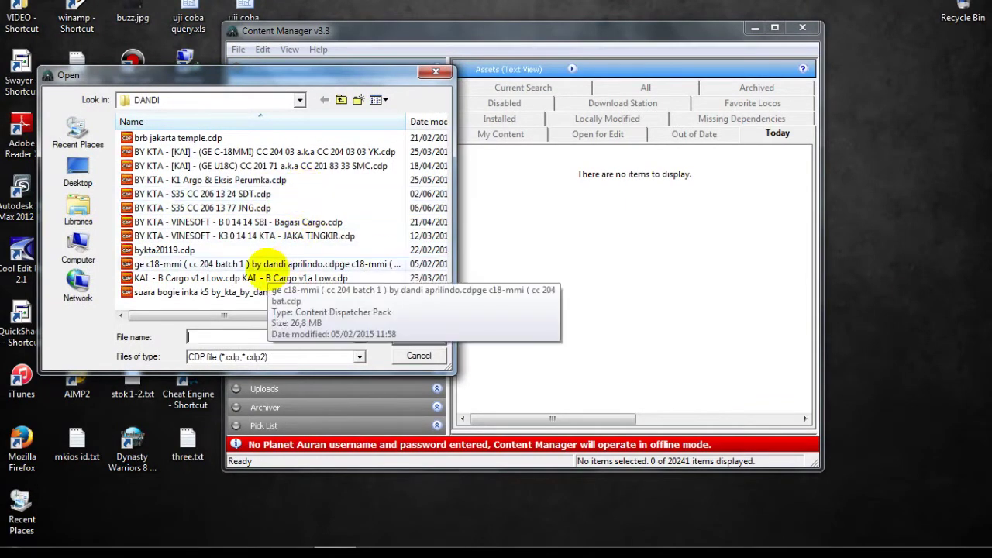
drag(298, 80, 280, 40)
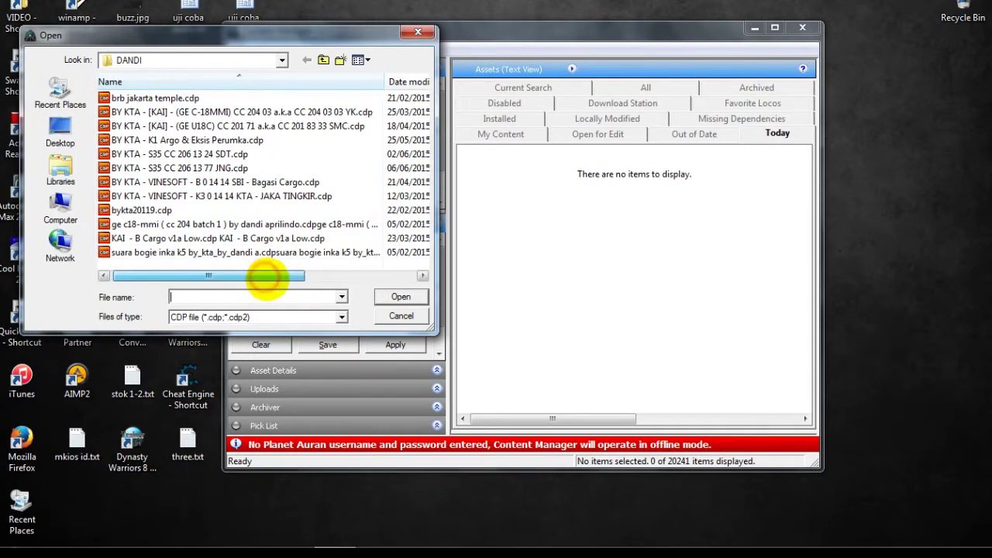
drag(261, 275, 255, 283)
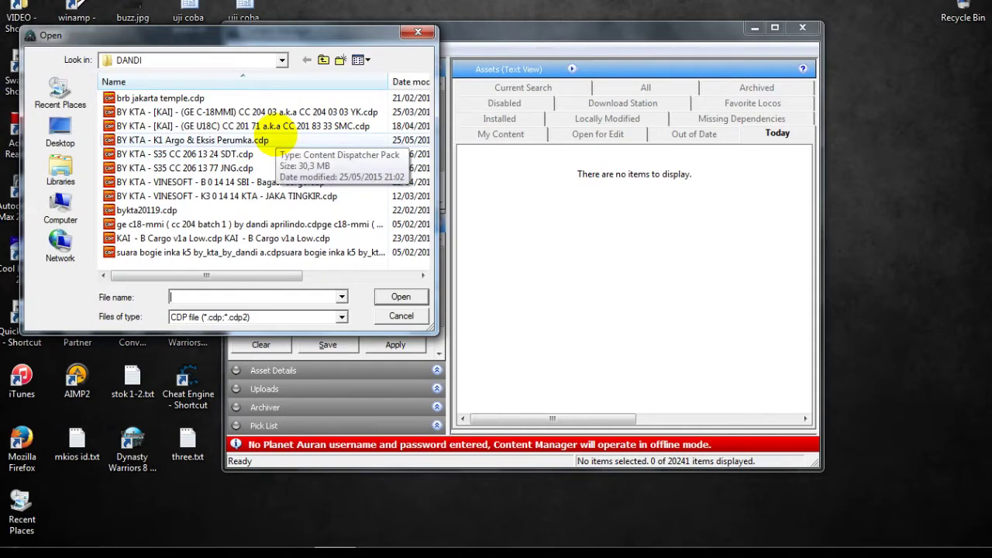
click(261, 125)
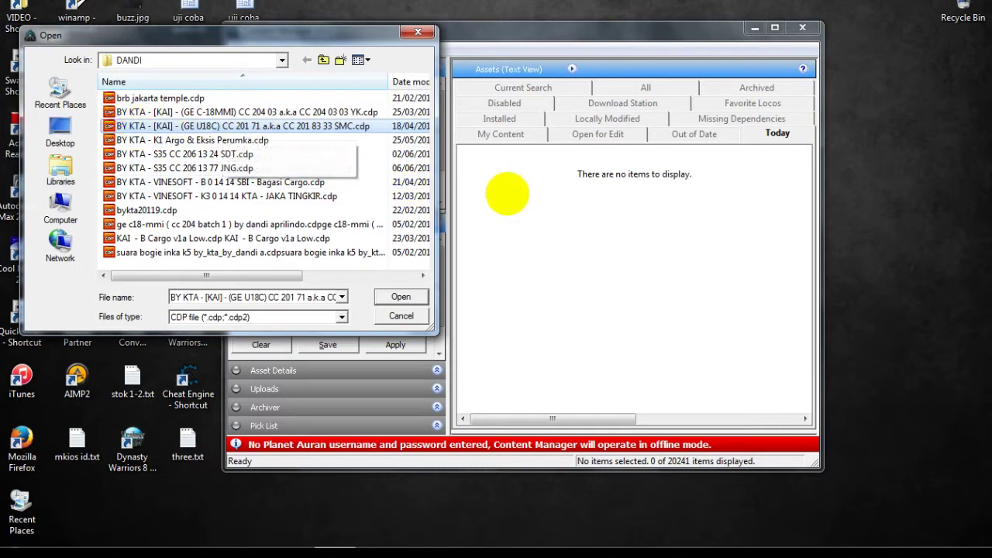
click(401, 297)
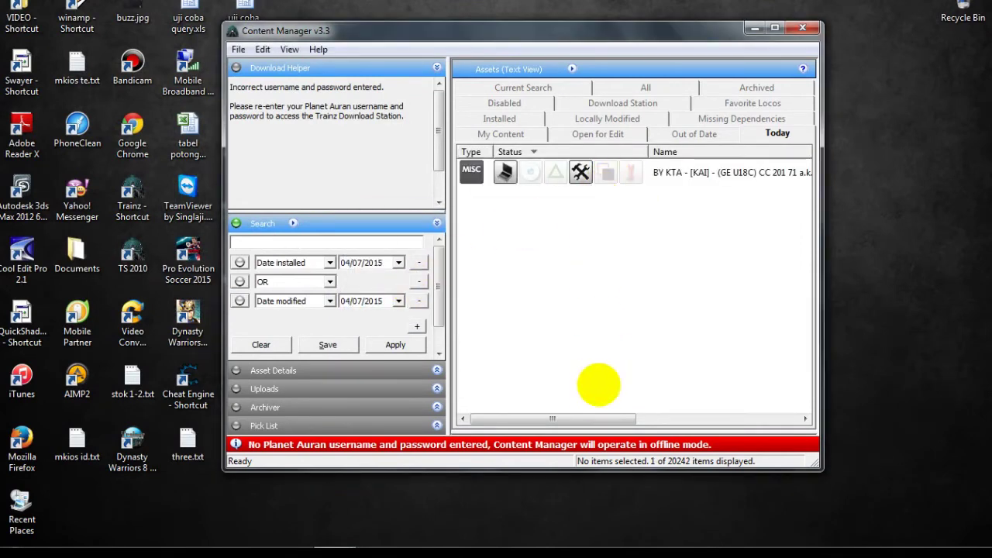
Open the imported locomotive asset for editing in Content Creator Plus and expand its traincar structure.
drag(627, 417, 589, 422)
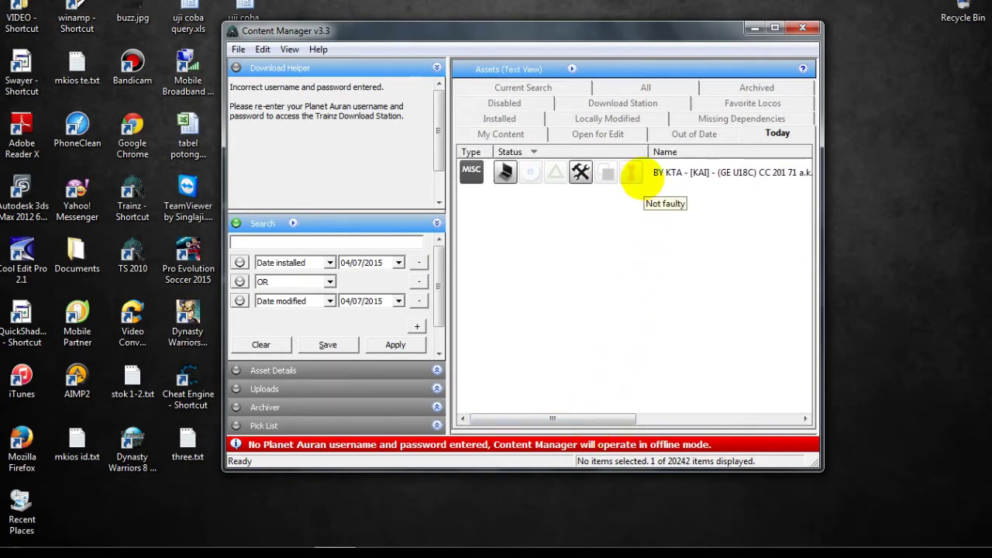
click(633, 173)
right_click(642, 179)
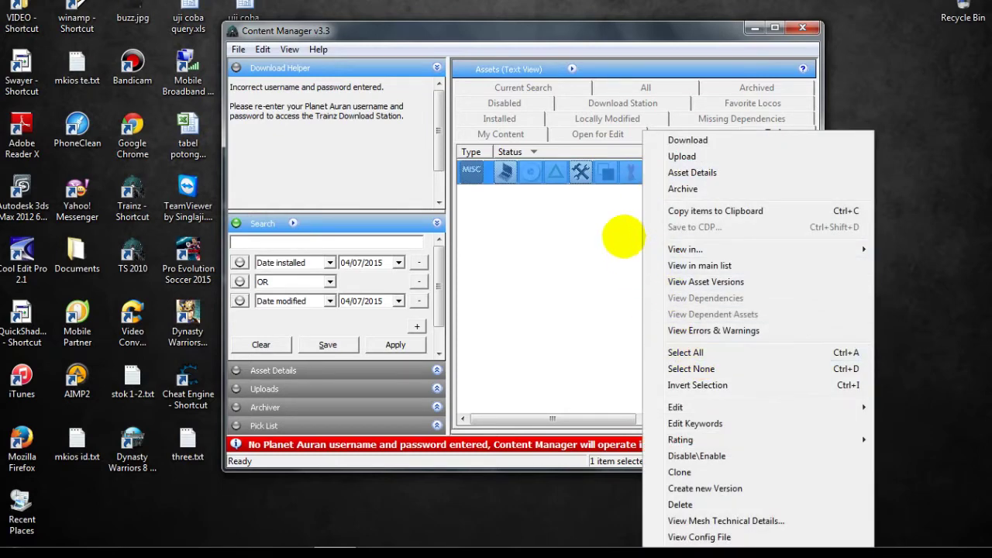
mouse_move(673, 406)
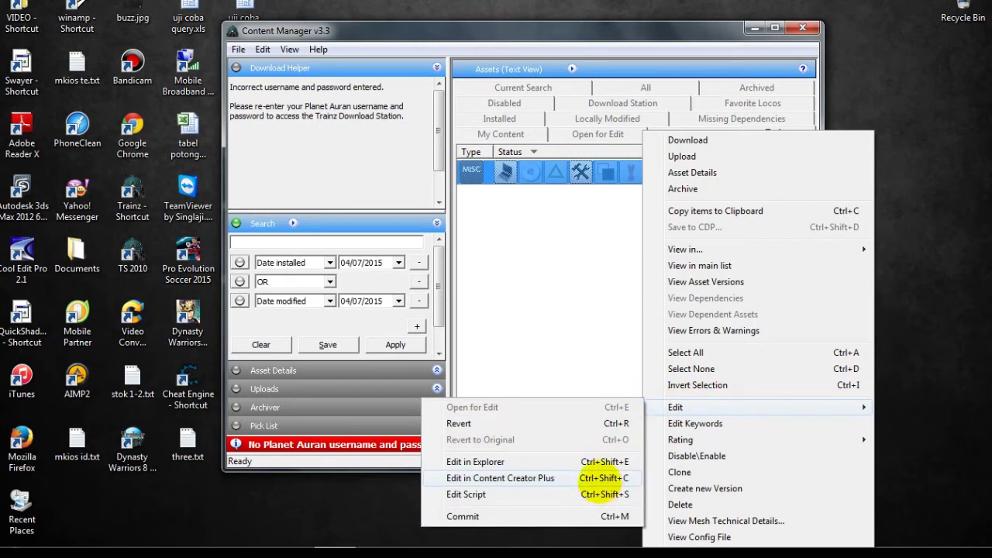
click(601, 478)
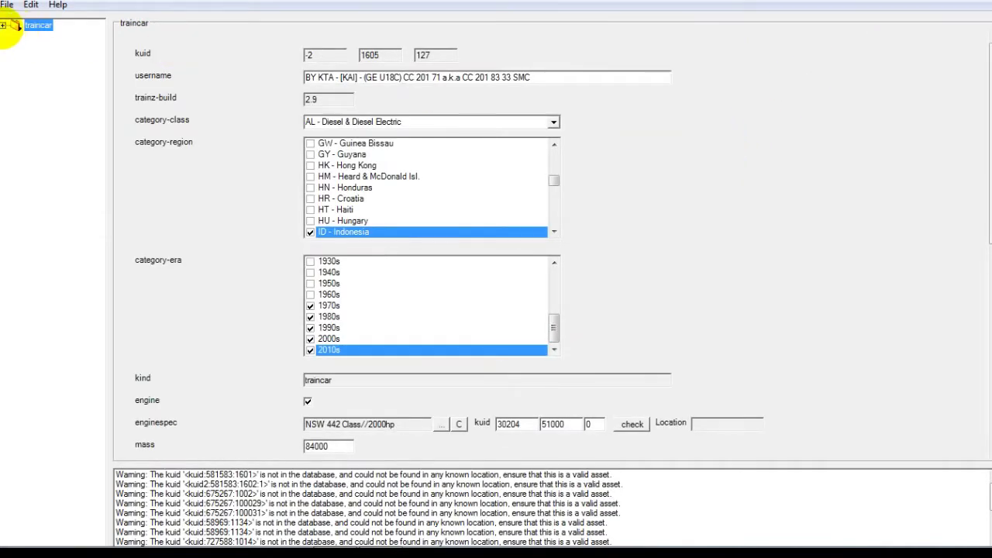
click(4, 25)
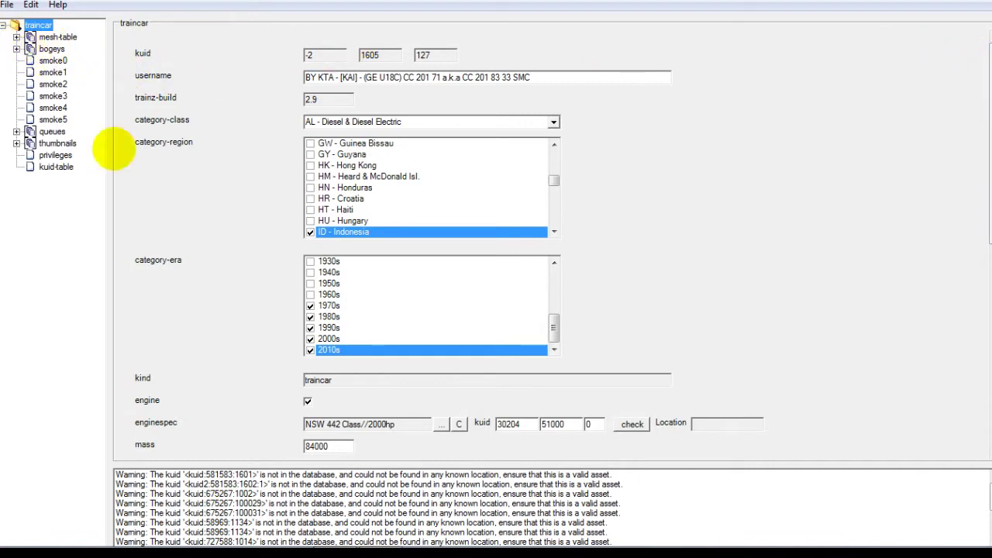
Examine the traincar properties, including the enginesound, hornsound and interior references, plus the bogeys and smoke0 sections.
mouse_move(624, 537)
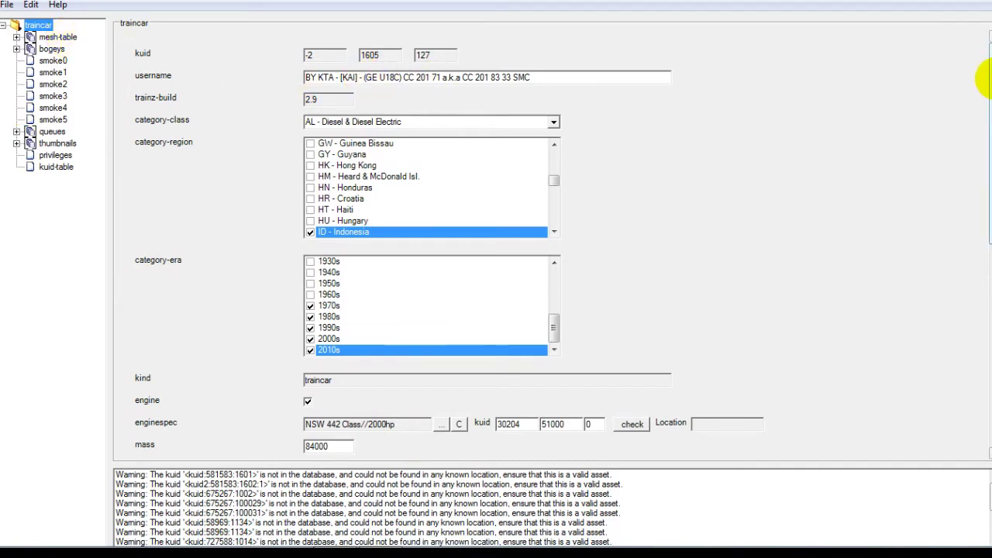
scroll(551, 245, down, 6)
scroll(550, 245, down, 4)
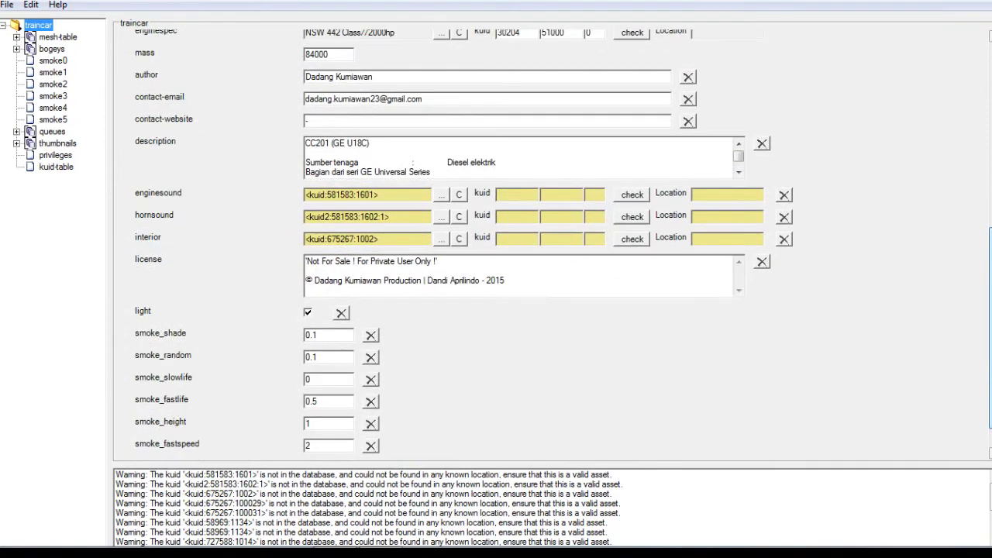
scroll(543, 248, down, 2)
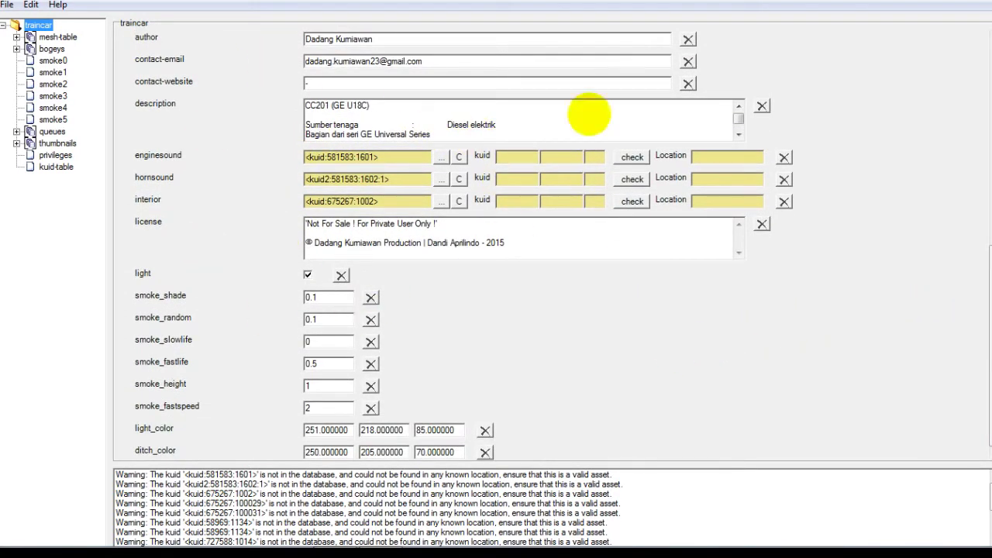
drag(988, 271, 988, 194)
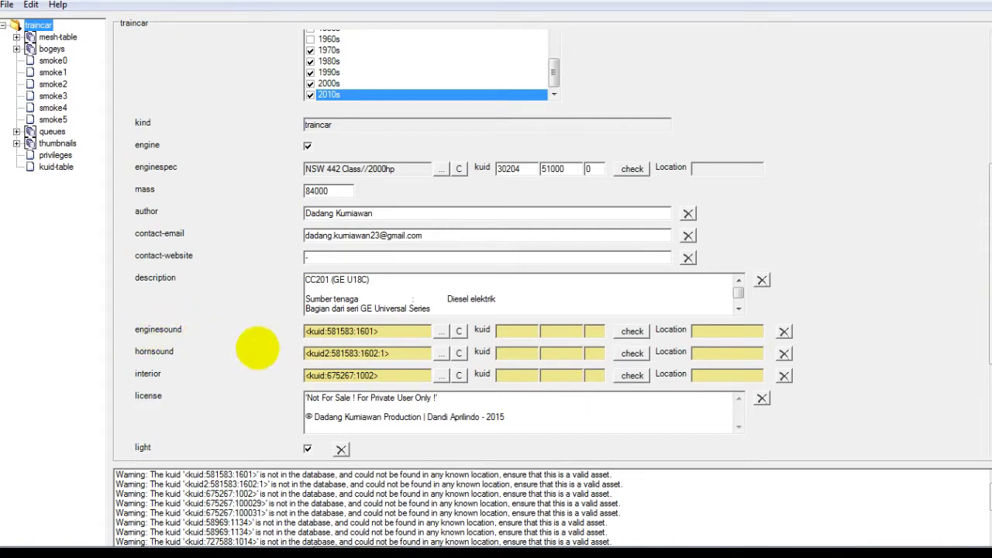
click(329, 352)
click(326, 375)
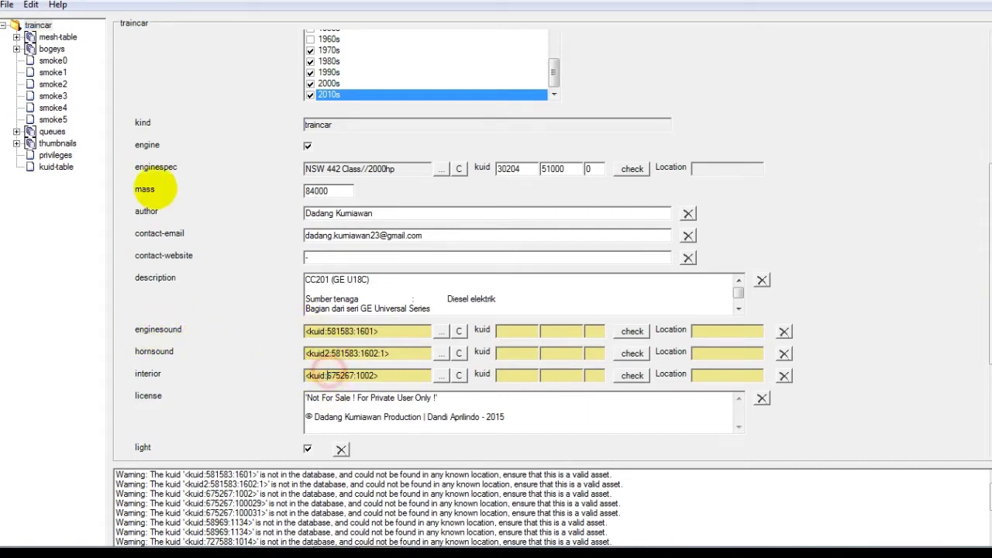
double_click(29, 49)
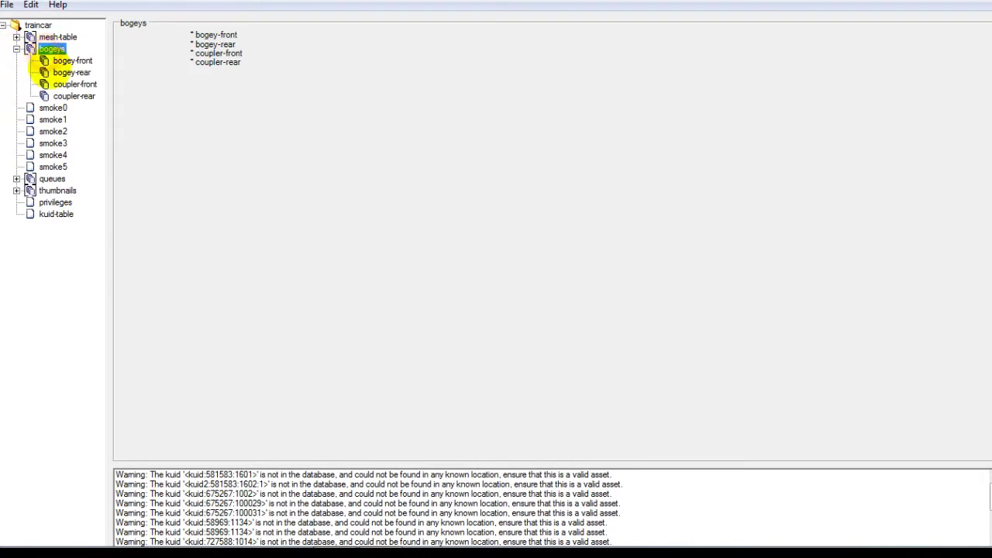
click(71, 72)
click(52, 107)
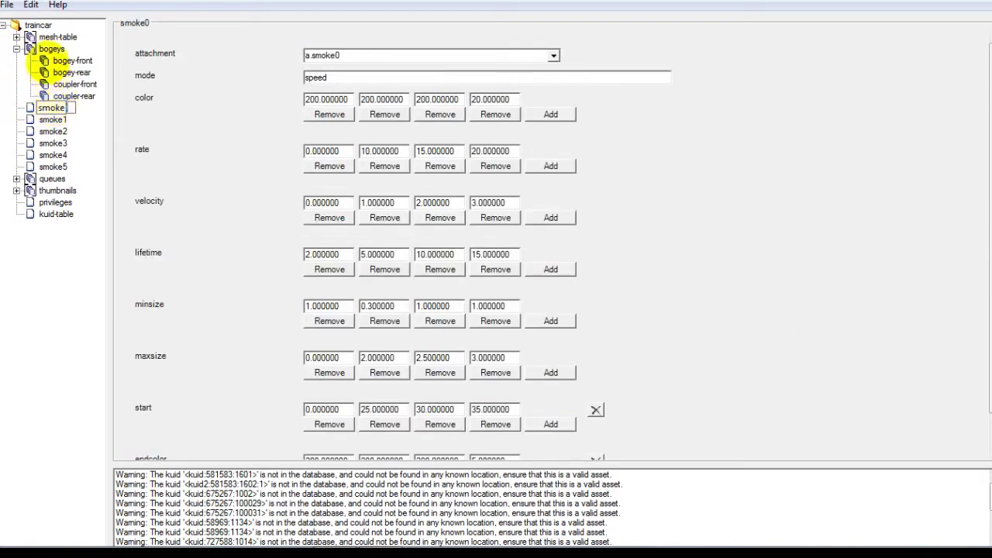
click(32, 24)
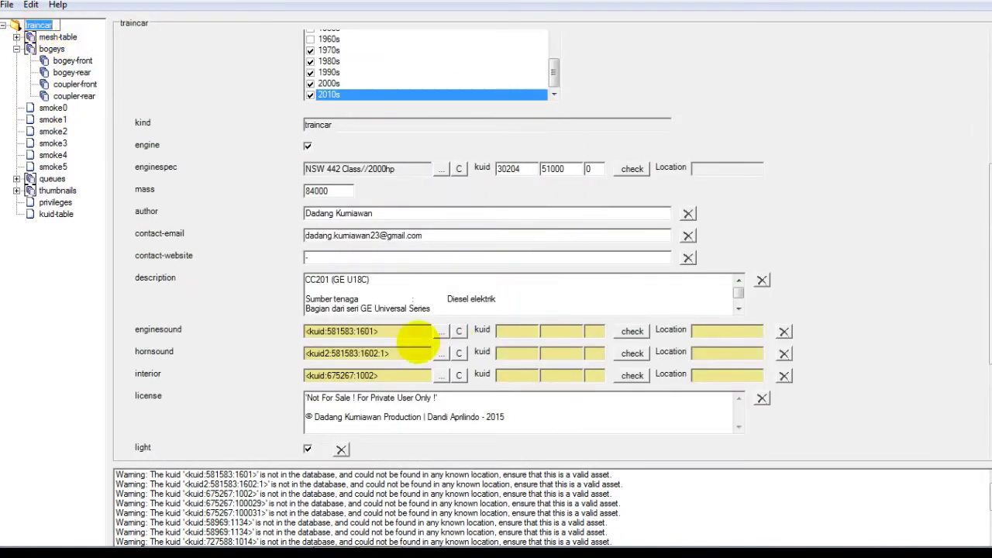
Filter the available engine sounds by "20" and assign GE 7FDL-8 ( CC 201 19 ) as the traincar's enginesound.
click(441, 331)
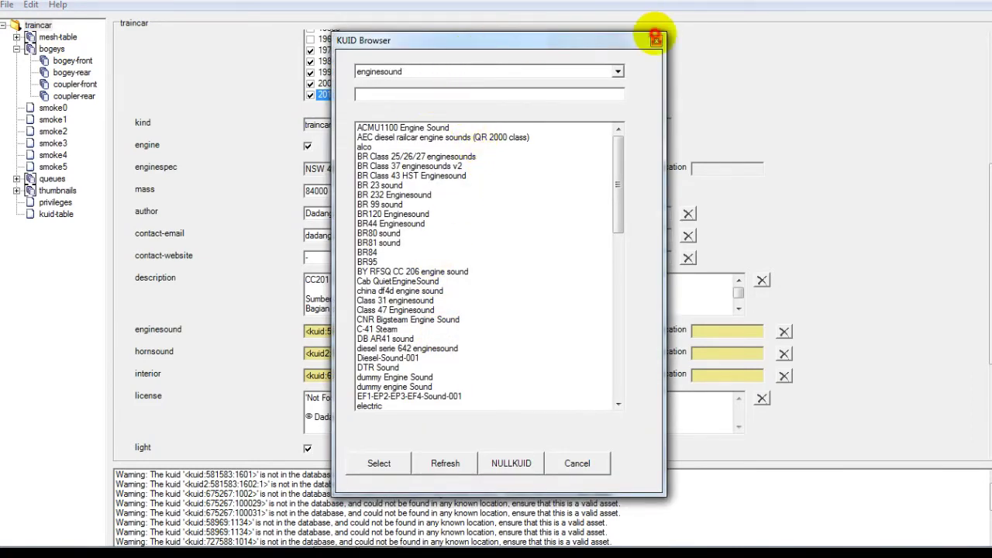
click(655, 37)
click(441, 331)
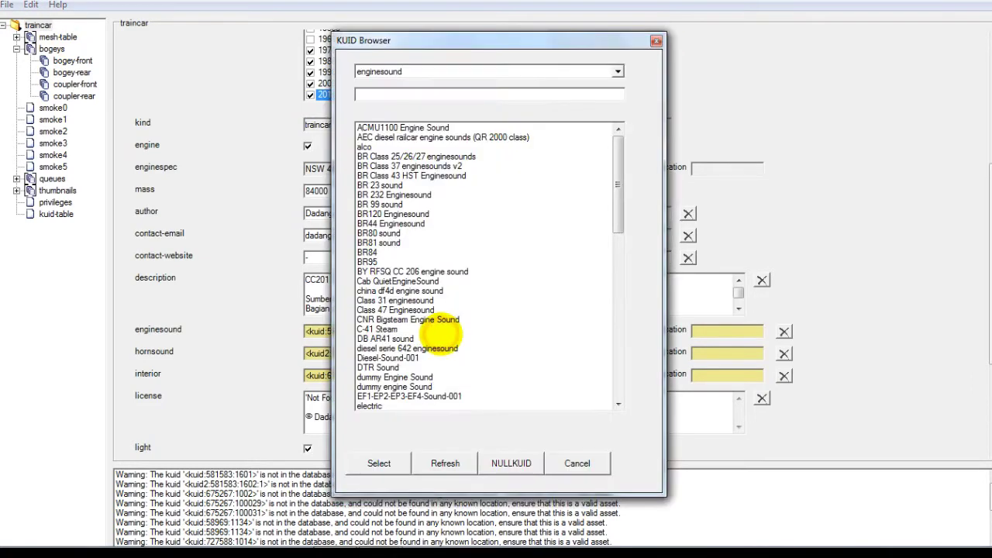
drag(617, 184, 608, 407)
drag(618, 333, 635, 151)
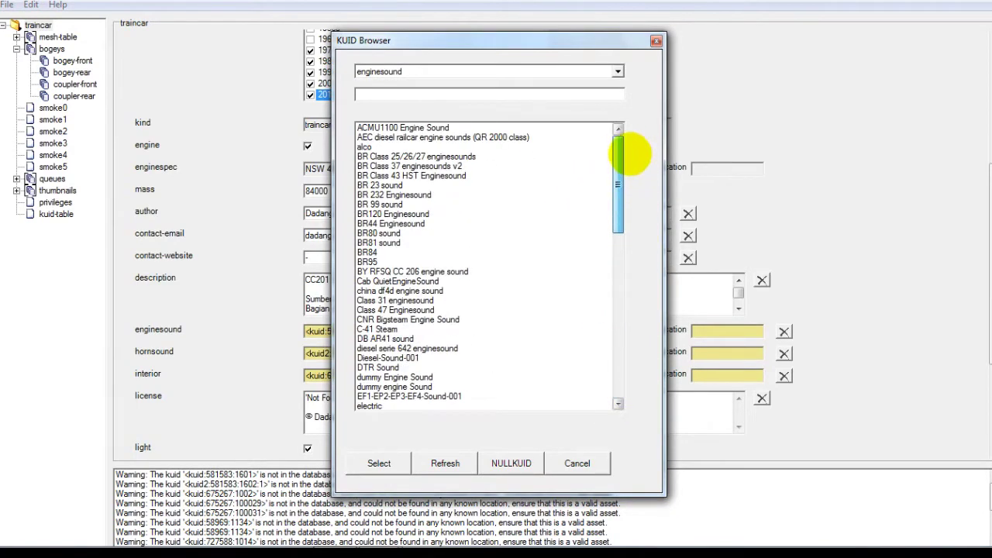
click(434, 95)
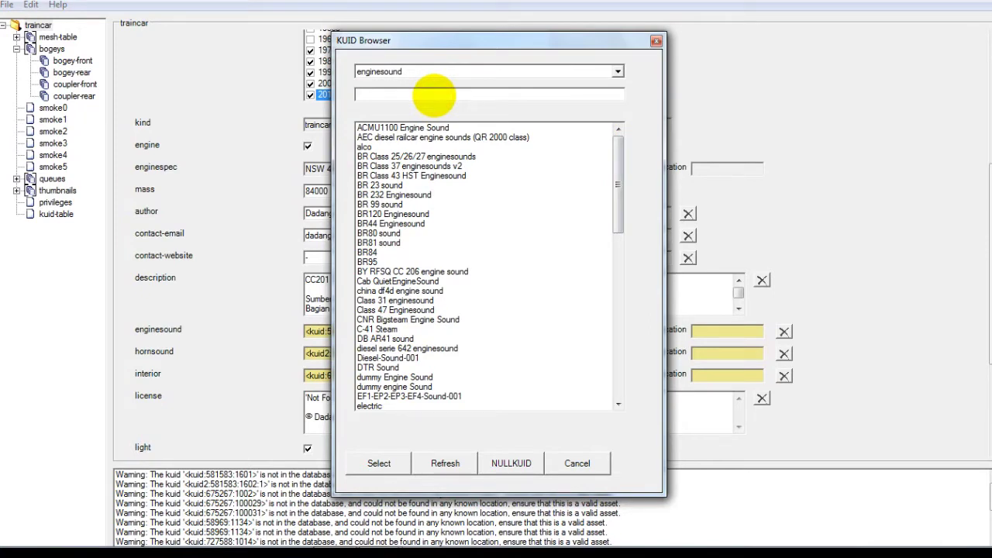
text(20)
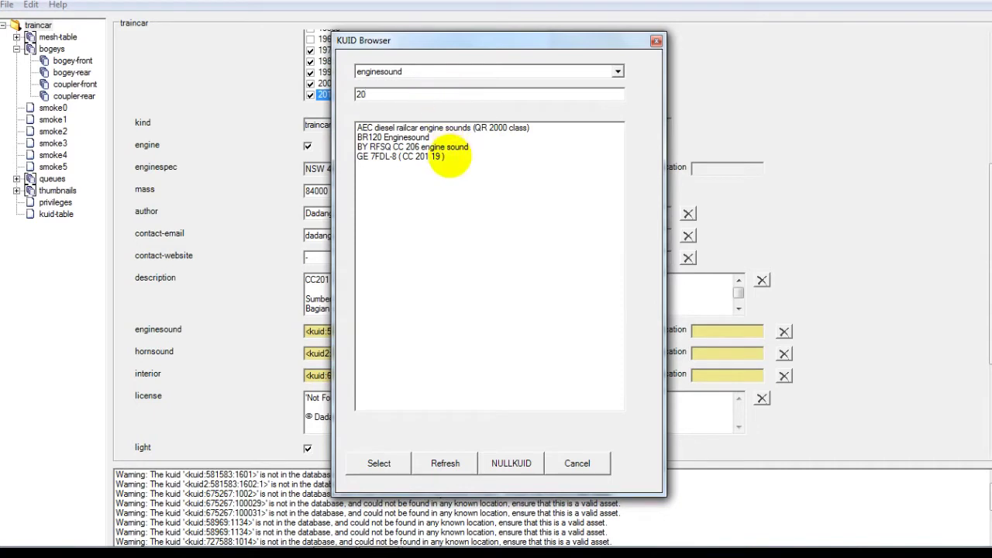
click(449, 157)
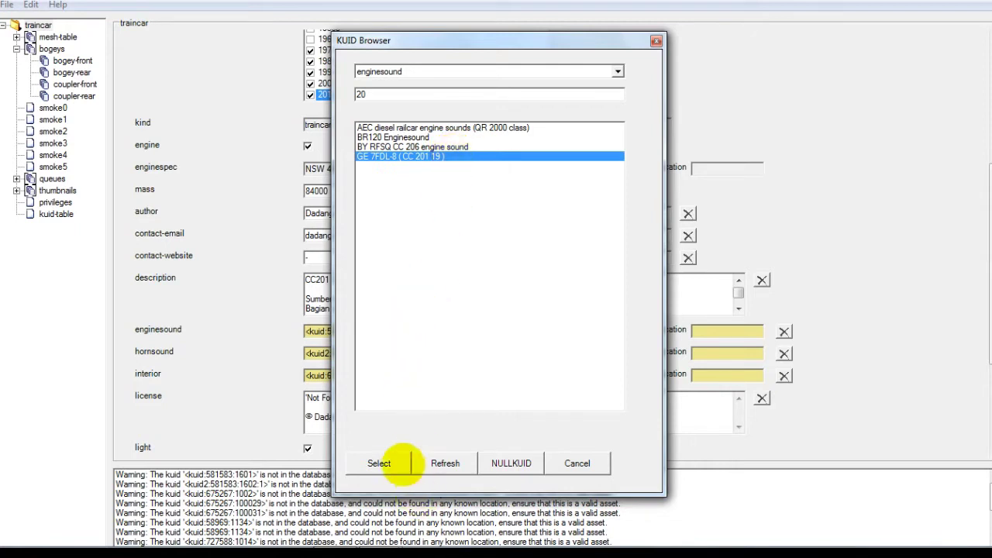
click(385, 463)
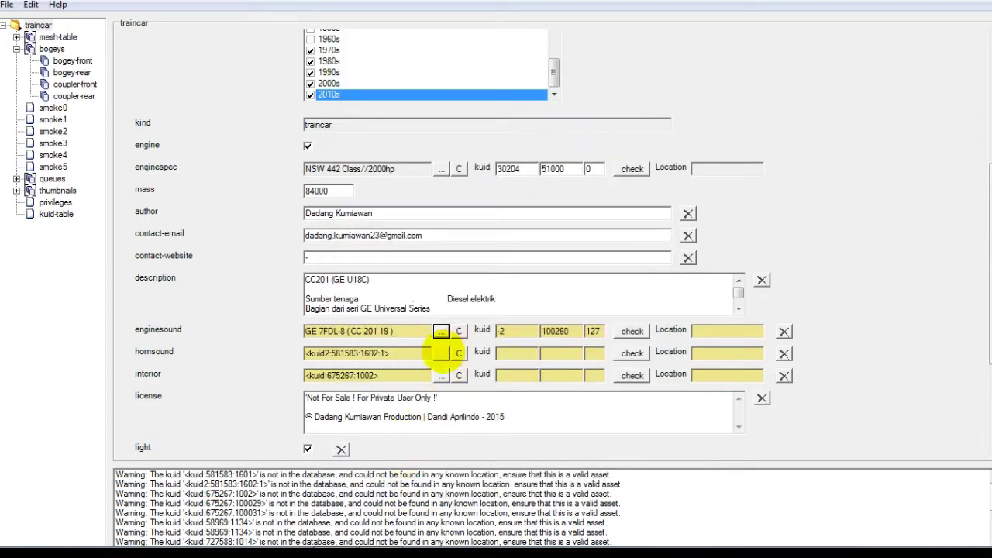
Assign S35 CC 201 45/Bader as the traincar's hornsound.
click(440, 352)
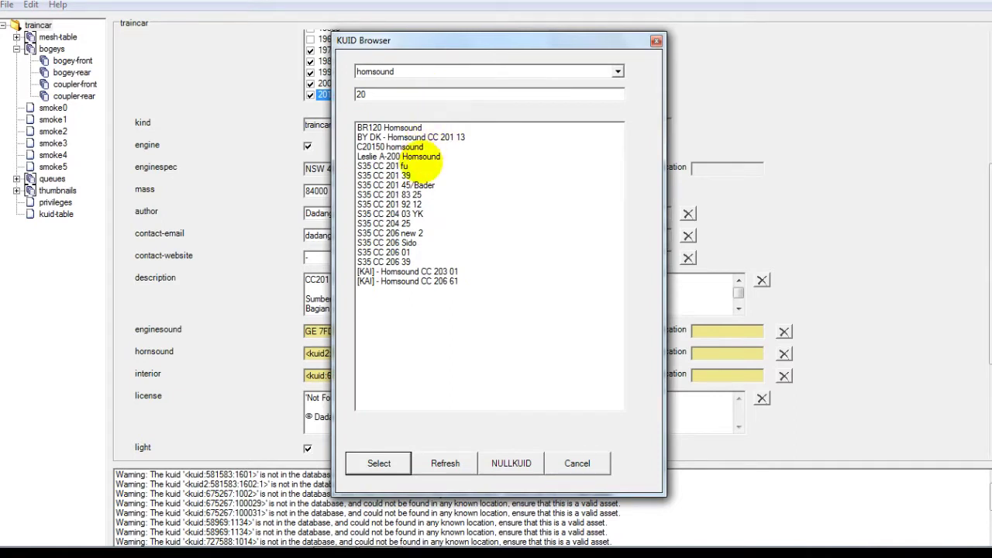
click(438, 166)
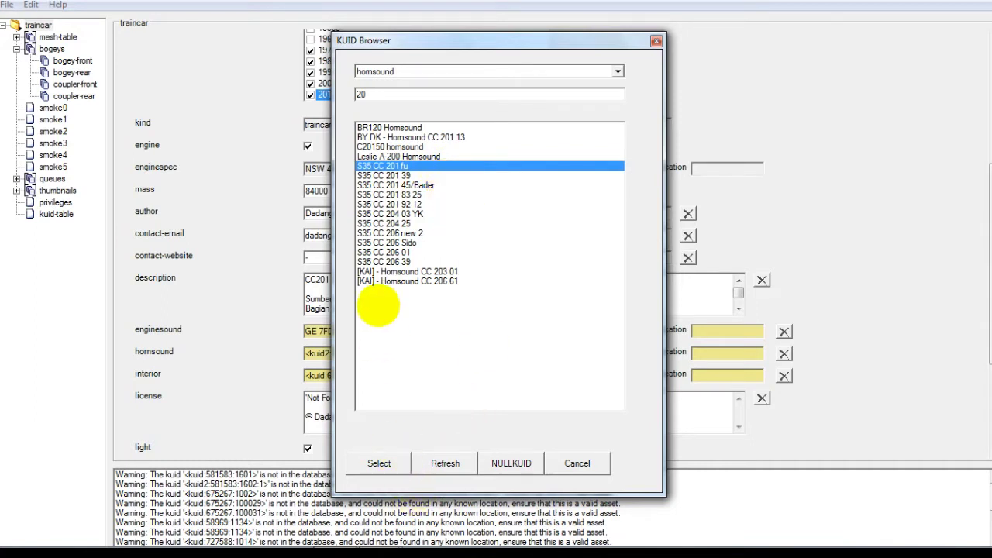
click(388, 186)
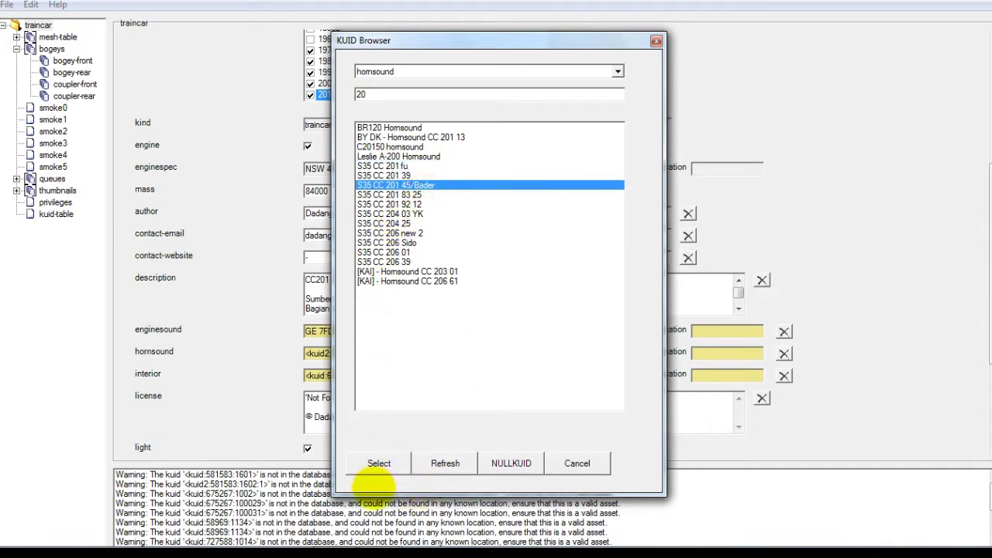
click(379, 463)
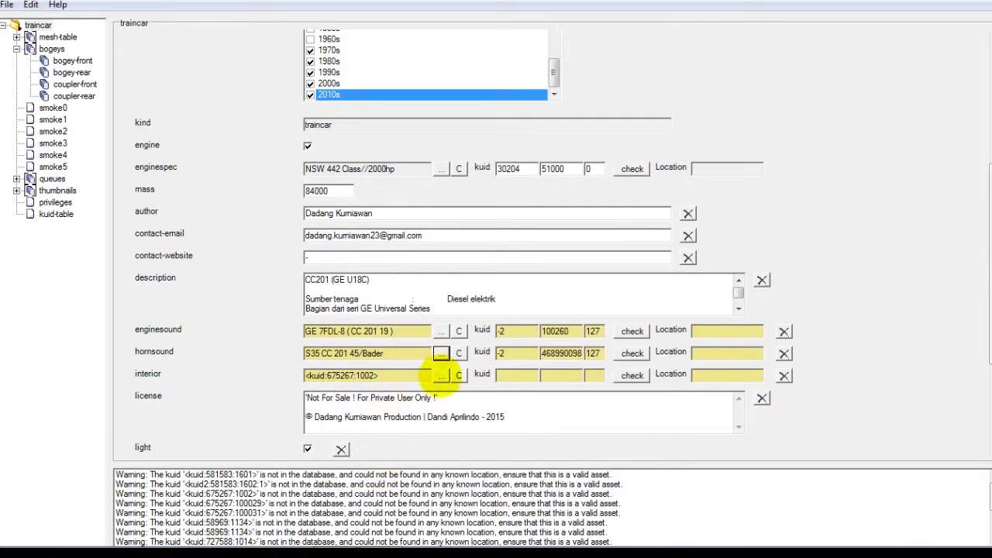
Filter the available interiors by "inv" and assign VINESOFT - Invisible Interior as the traincar's interior.
click(441, 375)
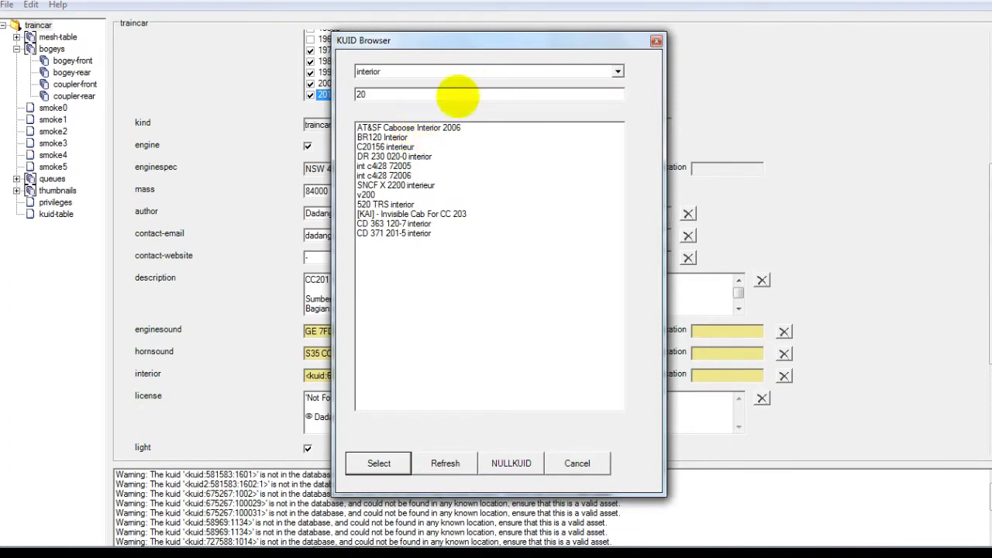
double_click(381, 97)
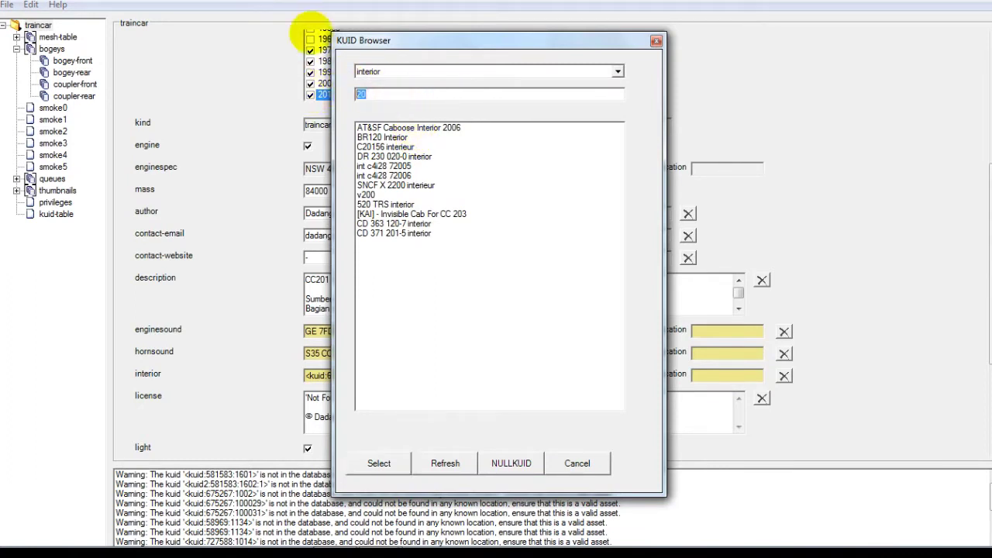
text(iv)
key(BackSpace)
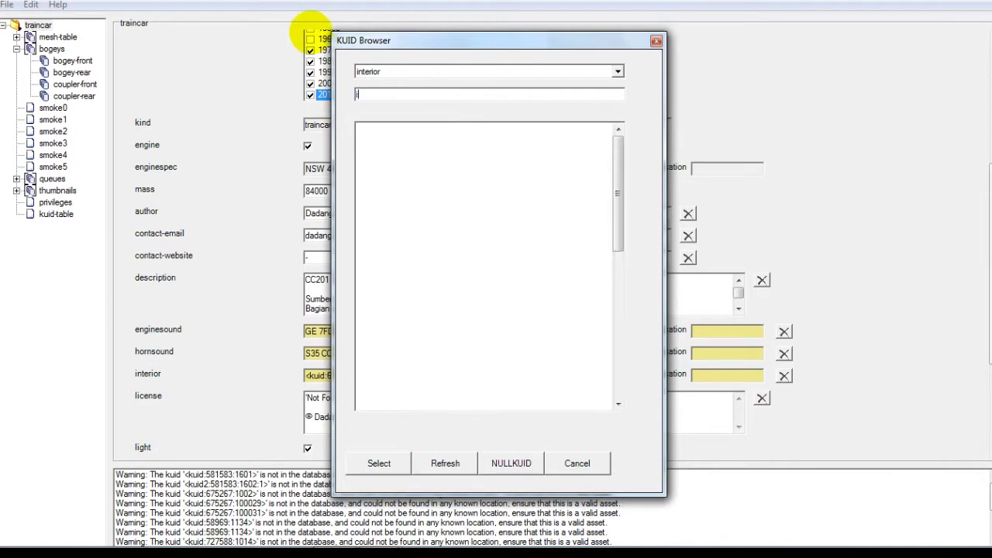
text(nv)
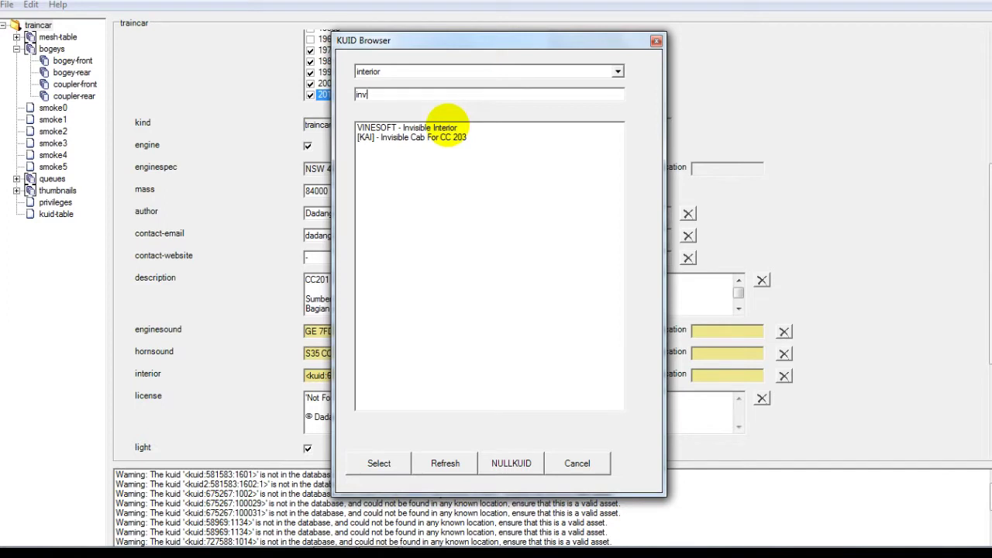
click(448, 127)
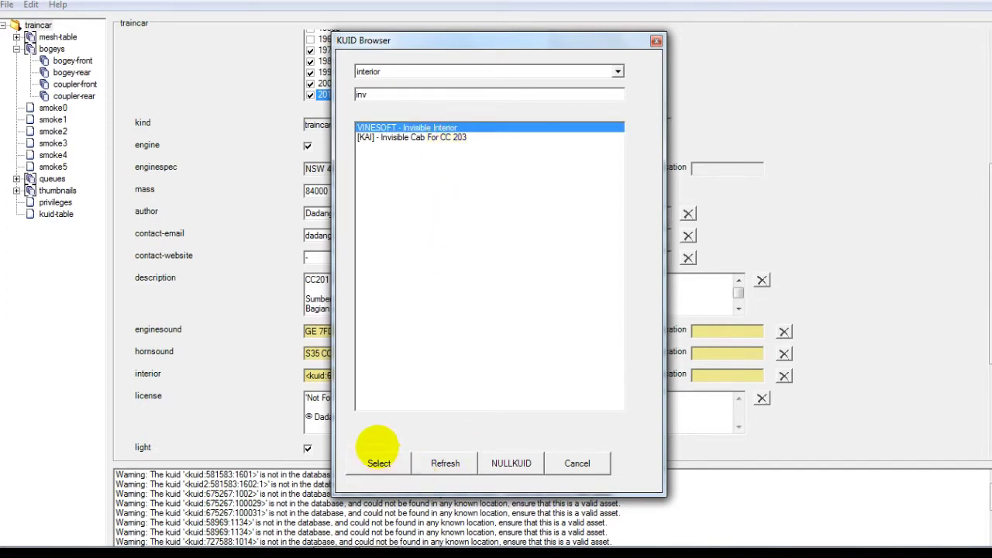
click(374, 462)
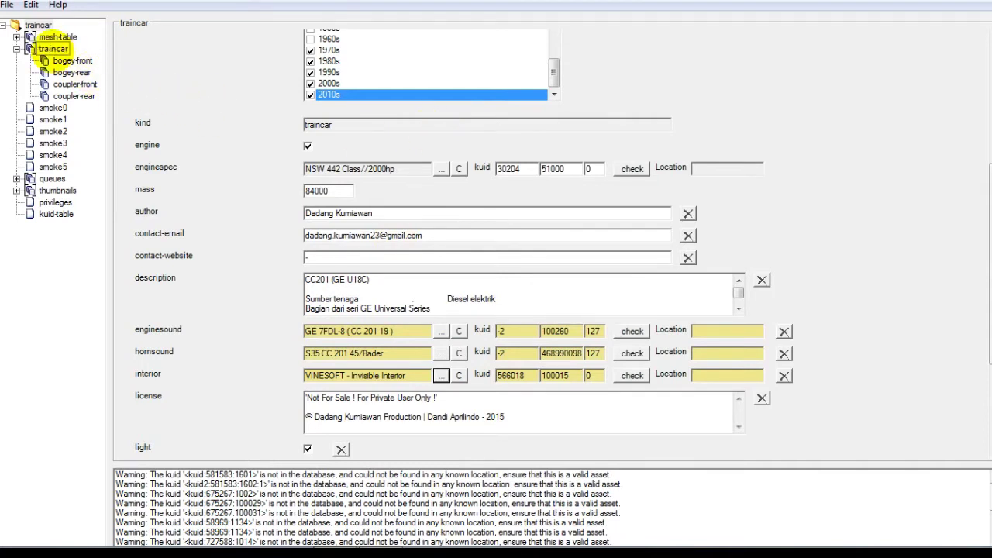
Examine the mesh-table entries, including default, attbase with its dudukan-toolbox effect, the night meshes, undershadow and shadow, for missing references.
double_click(54, 37)
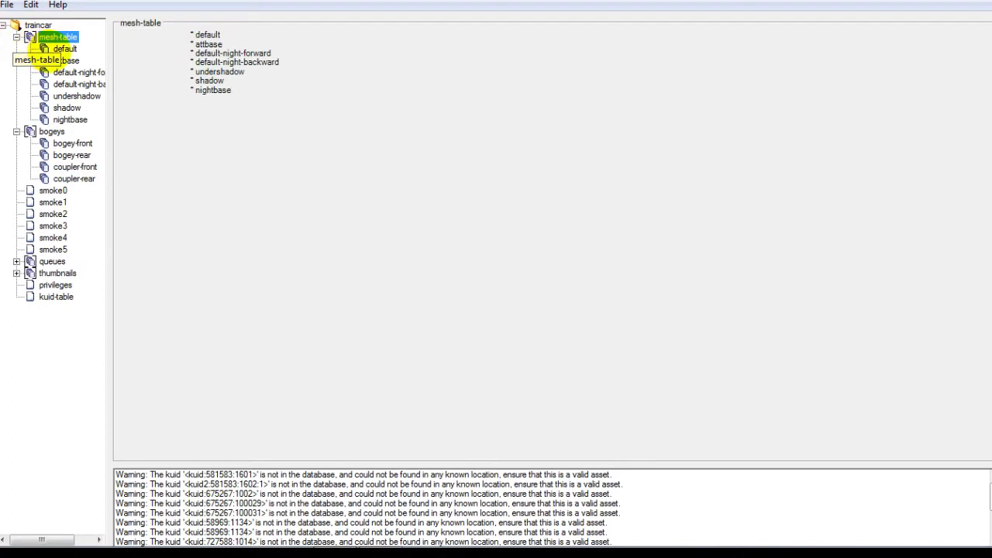
click(64, 49)
click(66, 61)
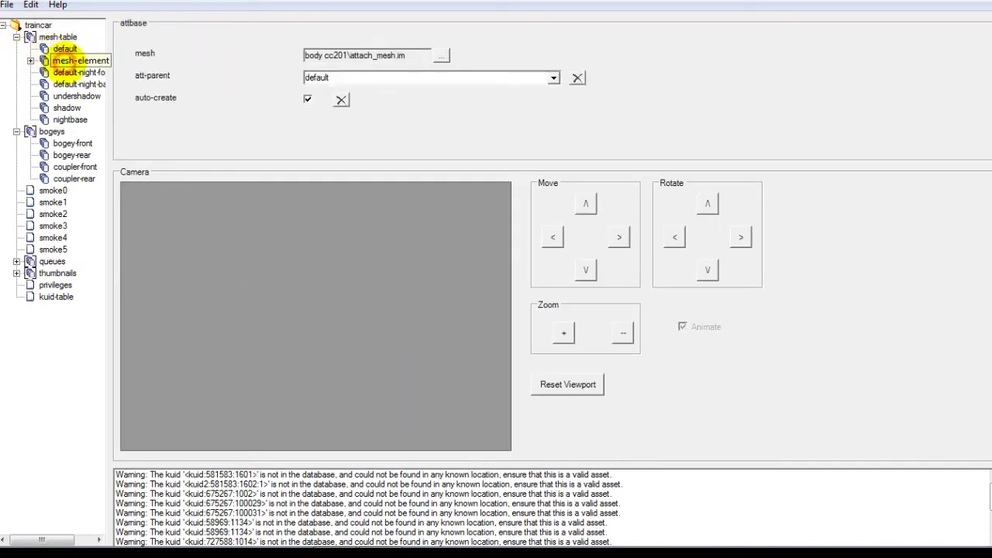
double_click(58, 60)
double_click(69, 72)
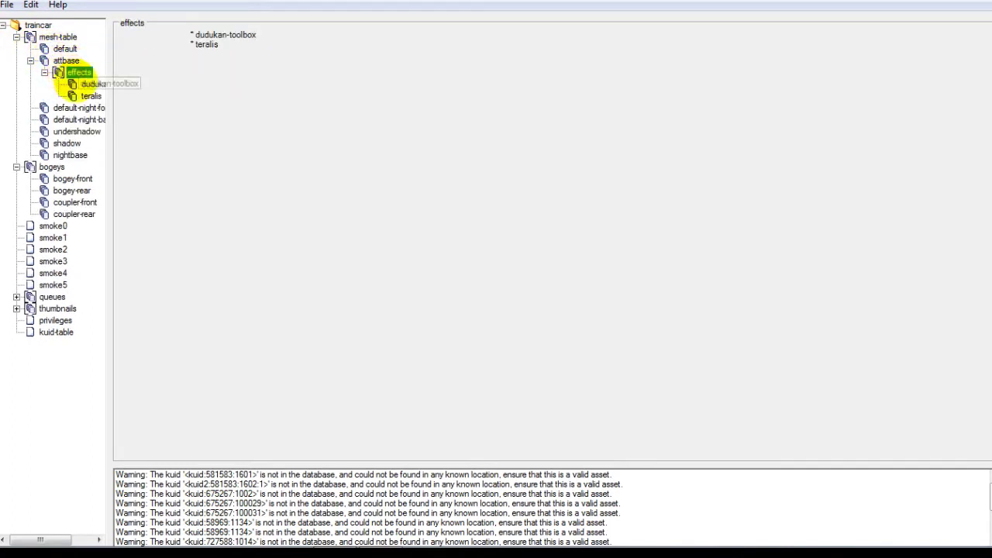
click(87, 84)
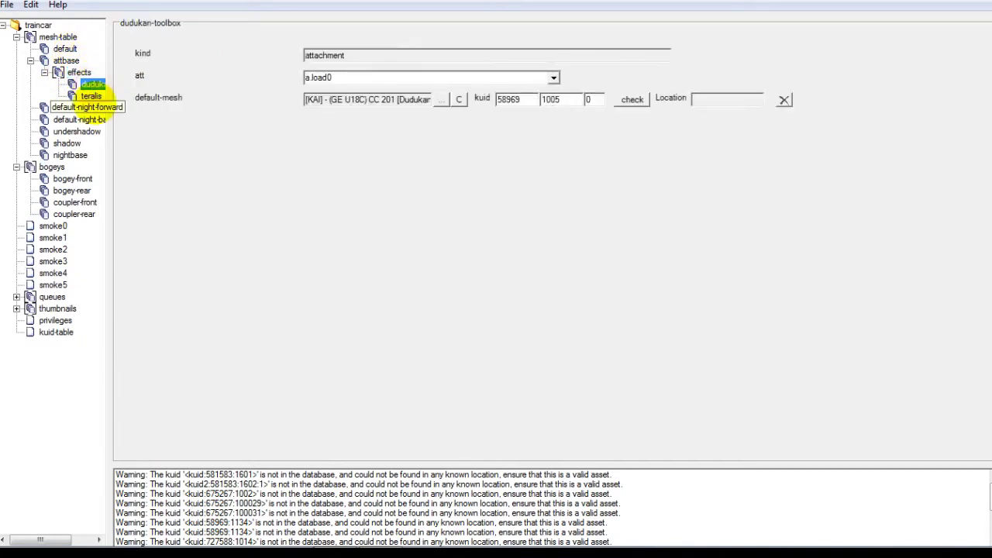
click(89, 108)
click(54, 132)
click(35, 143)
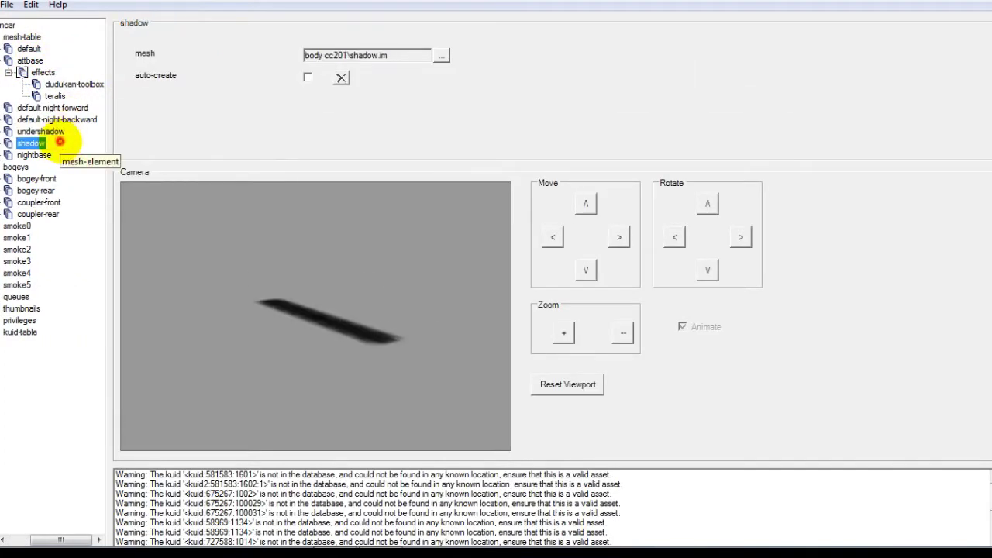
click(32, 155)
click(31, 167)
Filter the available bogeys by "[" and assign [DK-INKA] U18C Front Bogie 1067mm Gray to bogey-front.
click(37, 179)
click(51, 177)
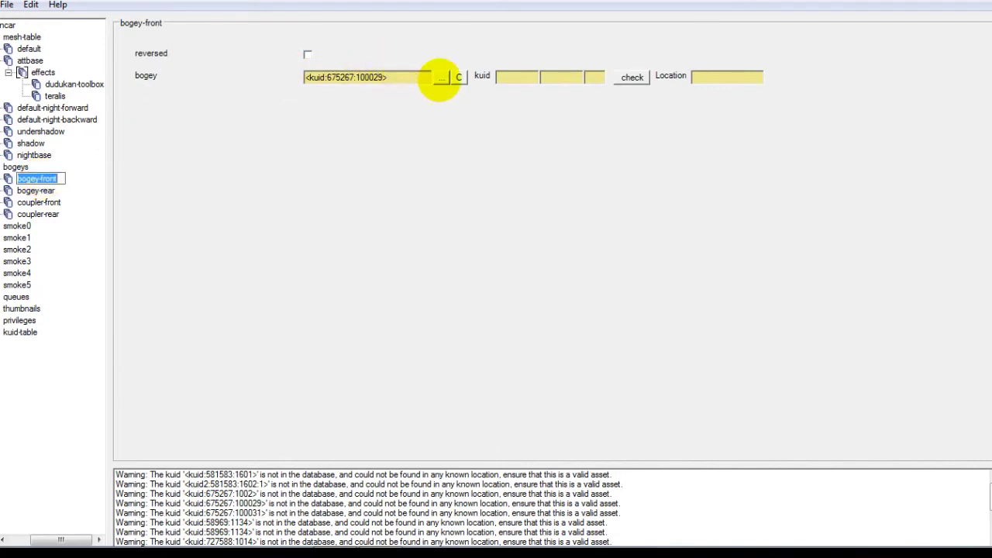
click(441, 77)
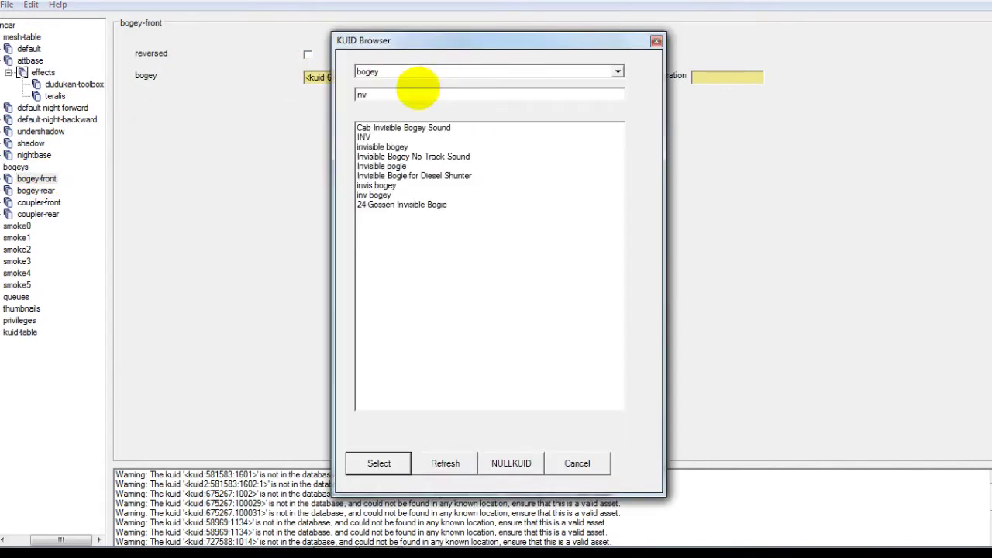
double_click(411, 94)
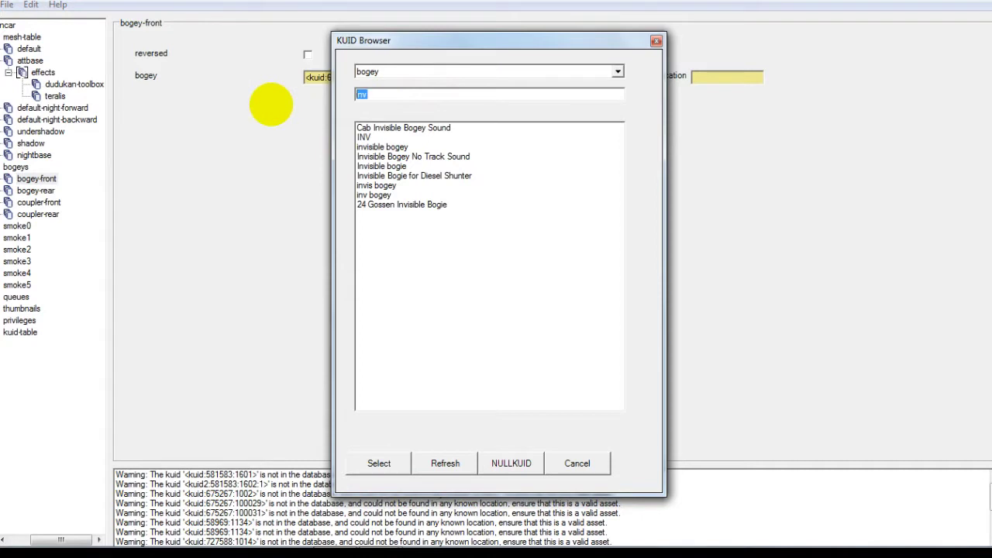
key(BackSpace)
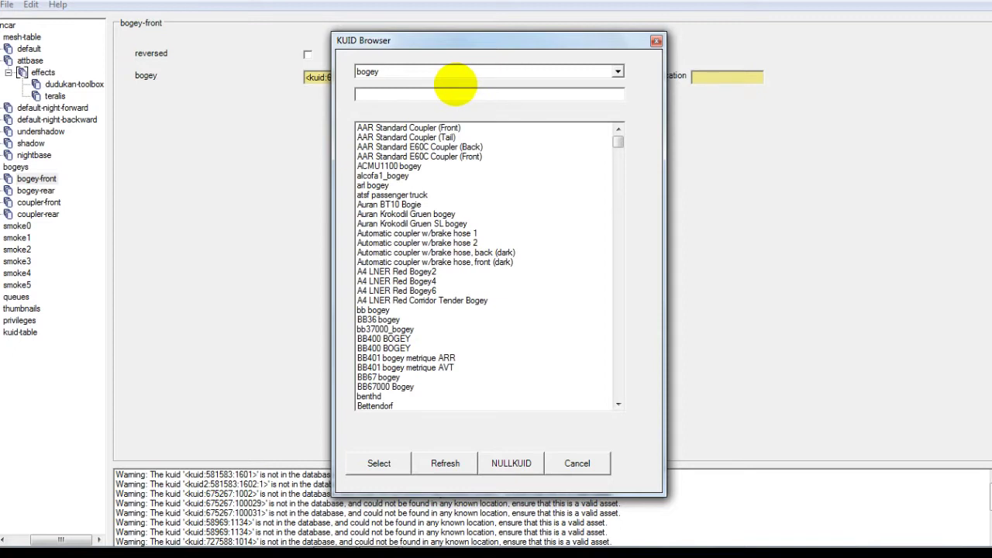
text([)
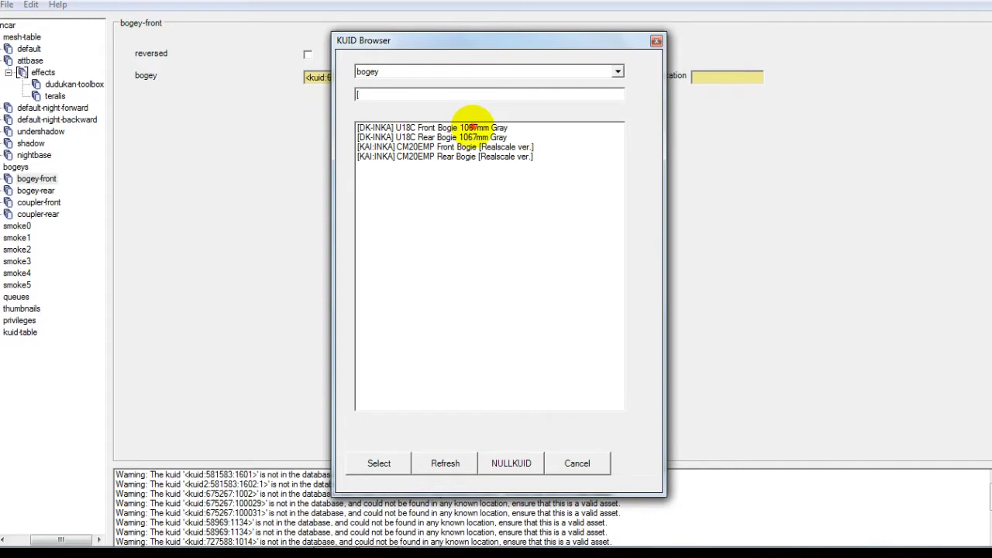
double_click(473, 127)
Assign [DK-INKA] U18C Rear Bogie 1067mm Gray to bogey-rear.
click(35, 190)
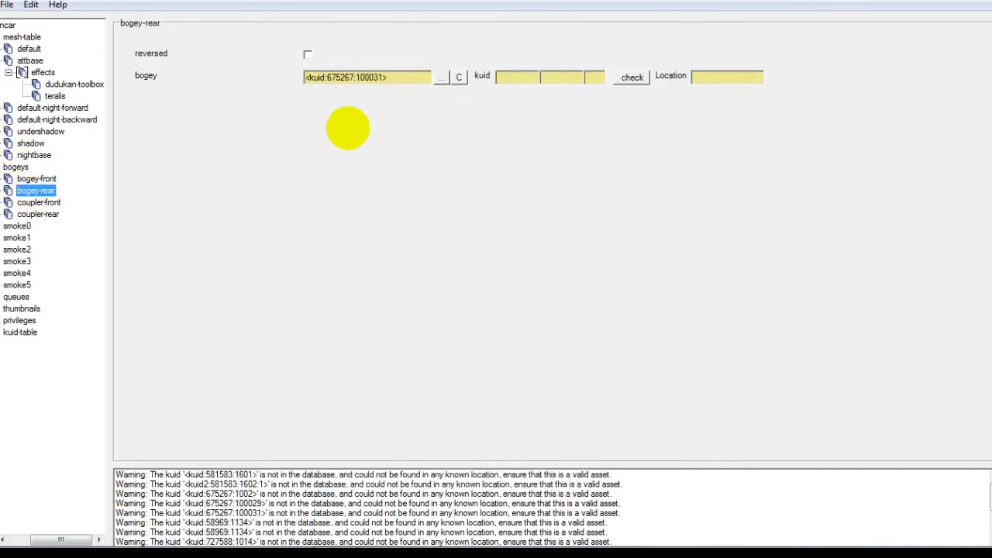
click(441, 77)
double_click(465, 134)
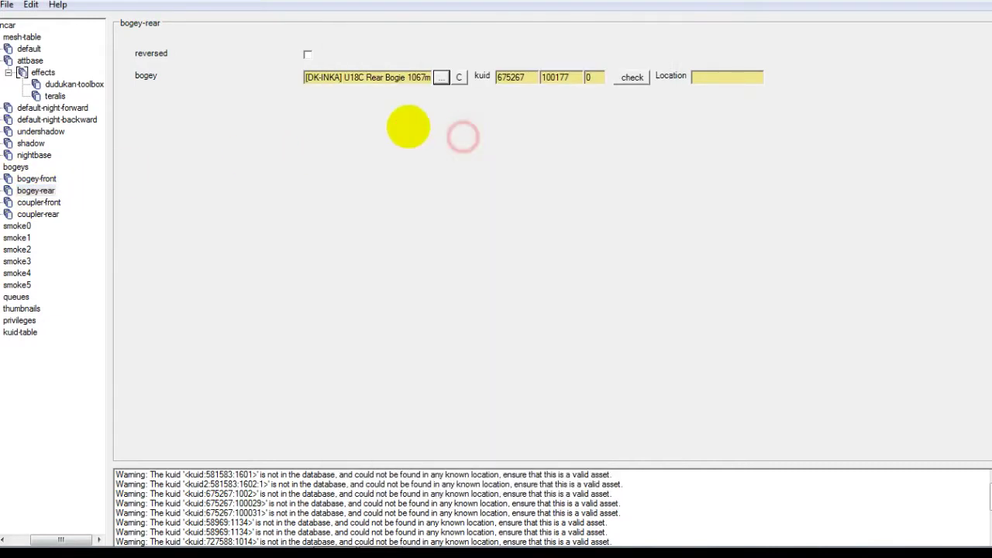
Check the coupler-front and coupler-rear references and the settings of the smoke sections through smoke5.
click(36, 203)
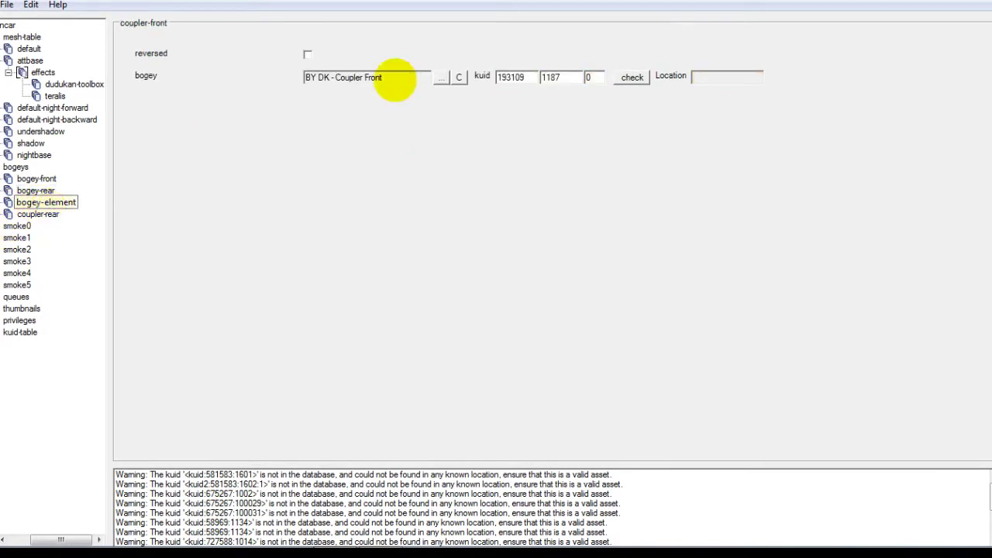
key(ctrl+z)
click(36, 215)
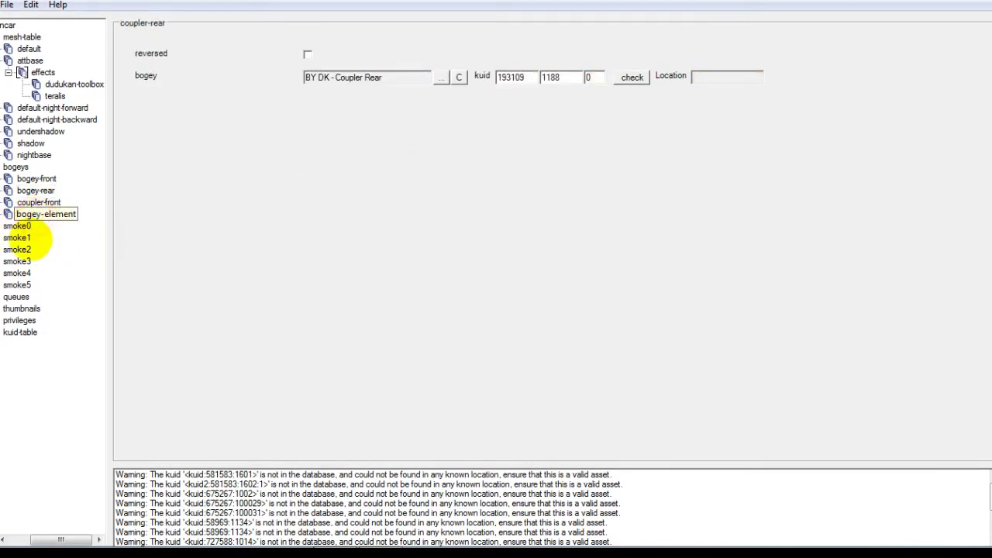
click(17, 237)
click(17, 283)
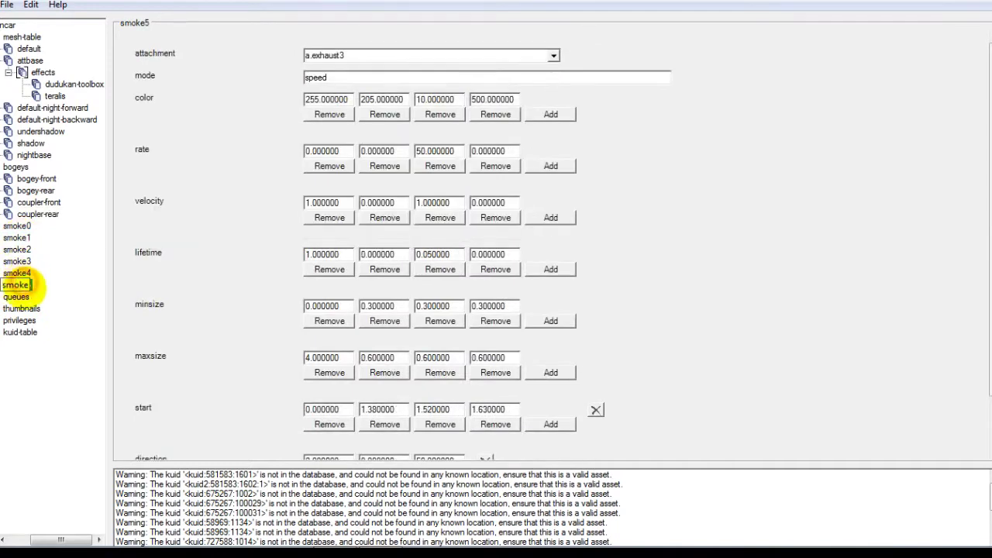
drag(77, 540, 52, 535)
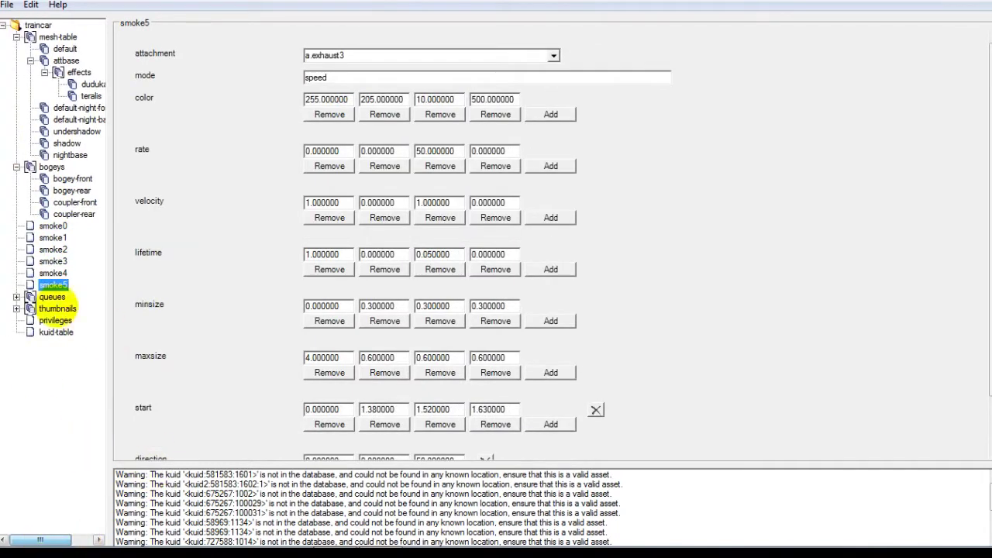
Examine the rantai-depan, rantai-belakang, masinis-sh and tralis queues, including their allowed products and attachment points, for missing references.
double_click(22, 298)
click(56, 310)
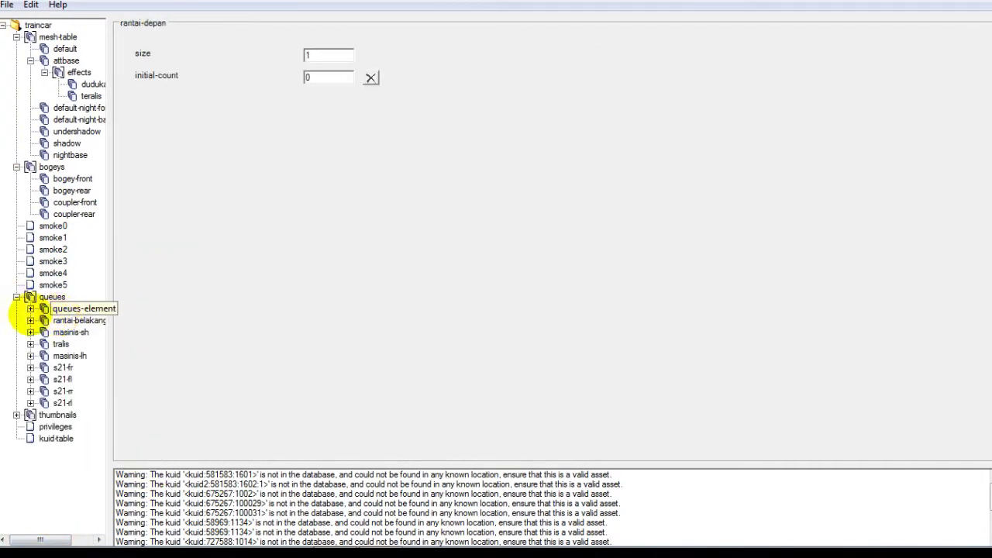
click(22, 309)
click(74, 320)
click(77, 332)
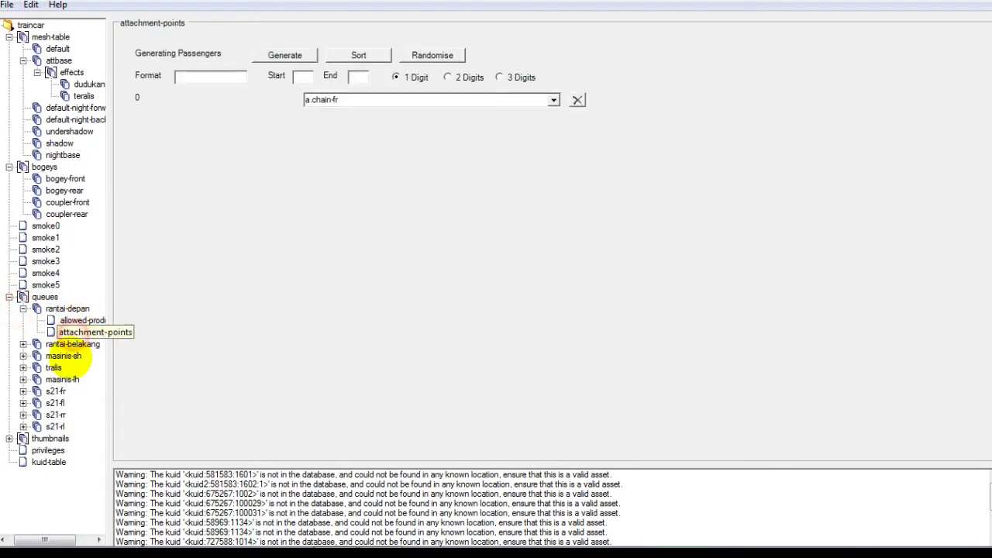
click(39, 346)
click(31, 344)
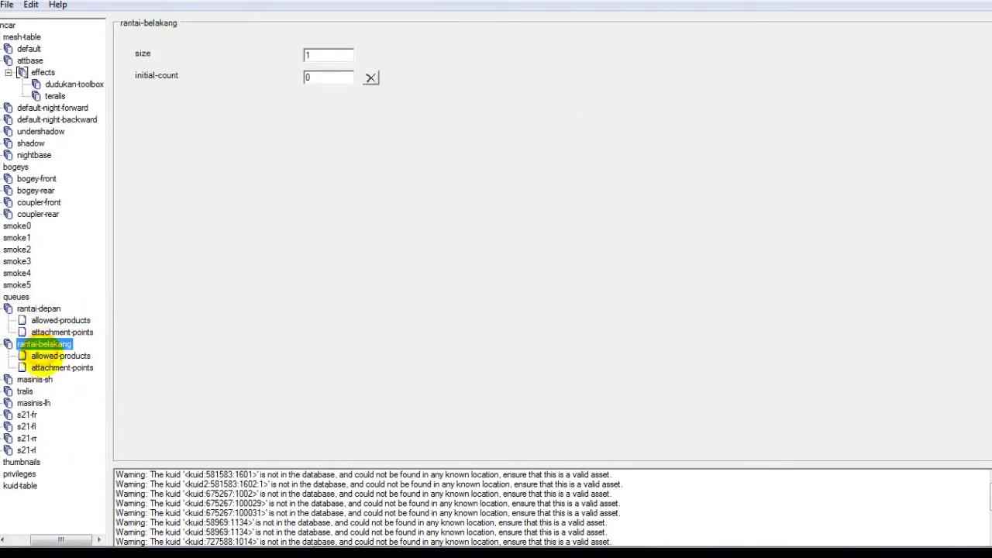
click(47, 355)
click(50, 367)
double_click(36, 379)
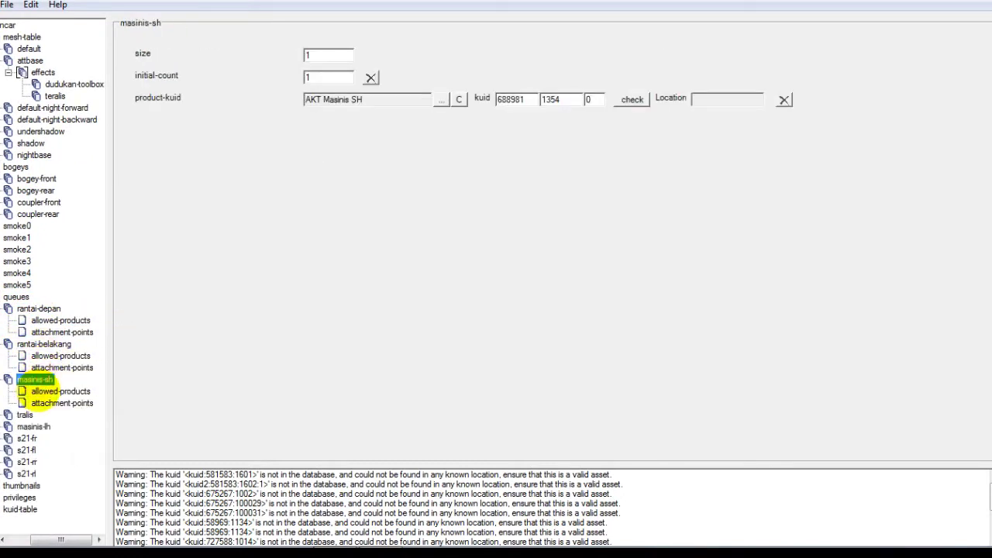
click(35, 391)
double_click(25, 415)
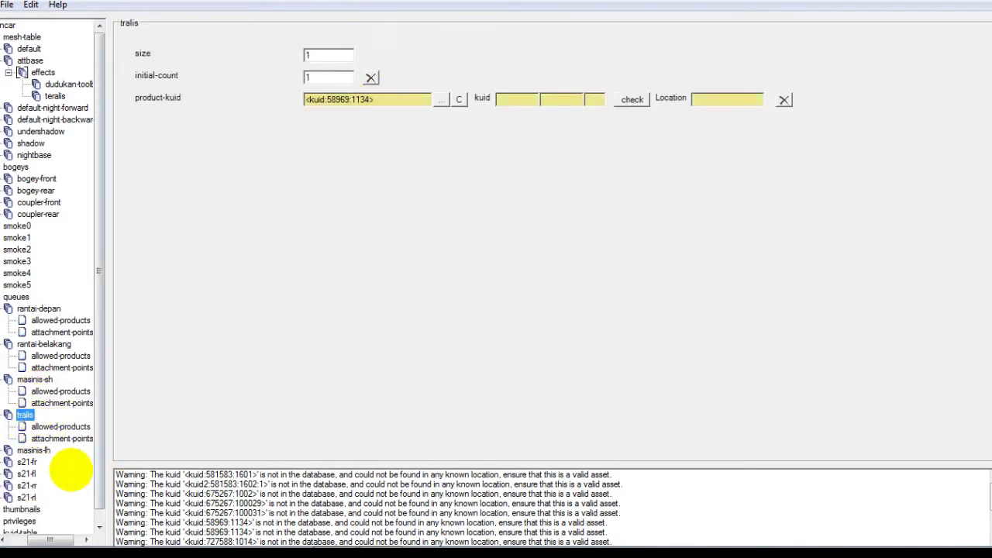
click(43, 439)
click(35, 426)
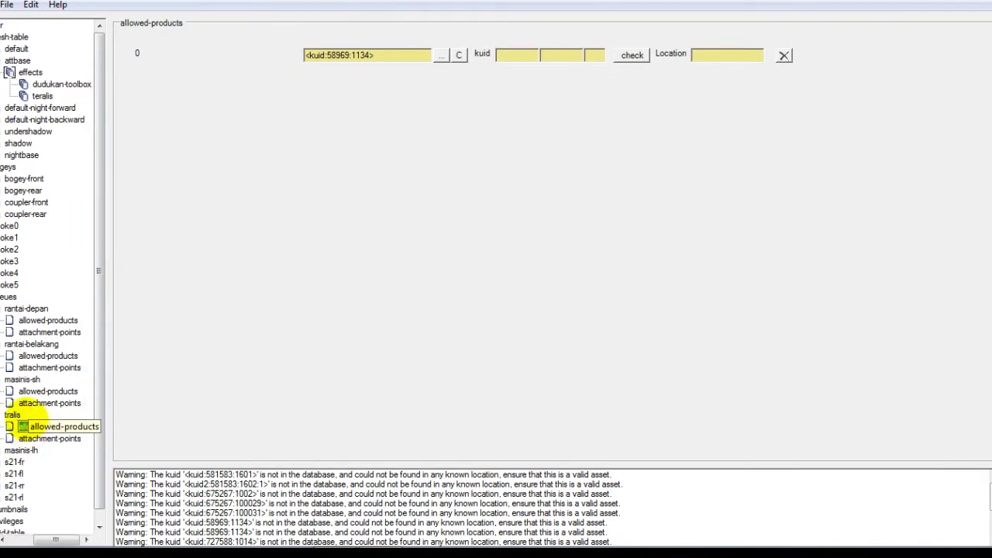
click(25, 415)
click(441, 99)
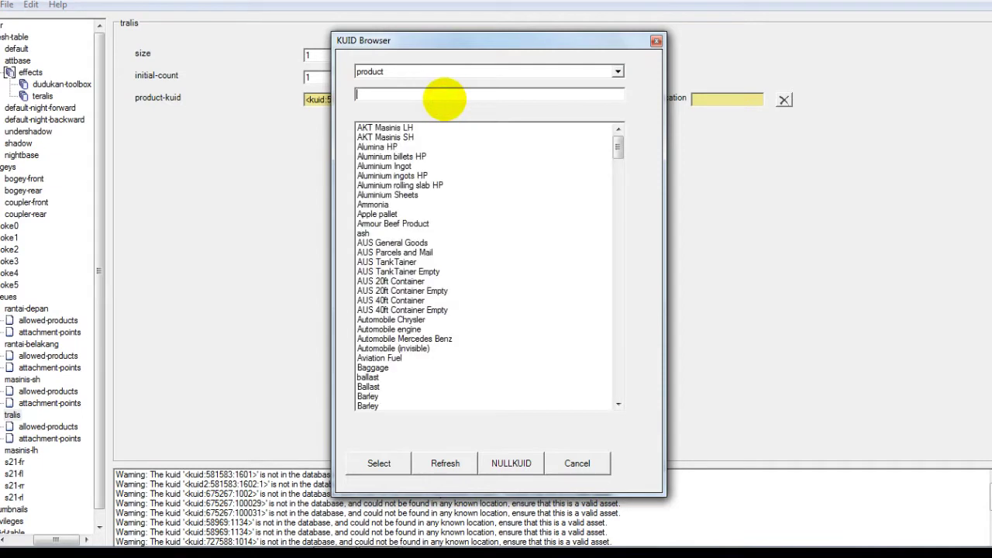
click(657, 40)
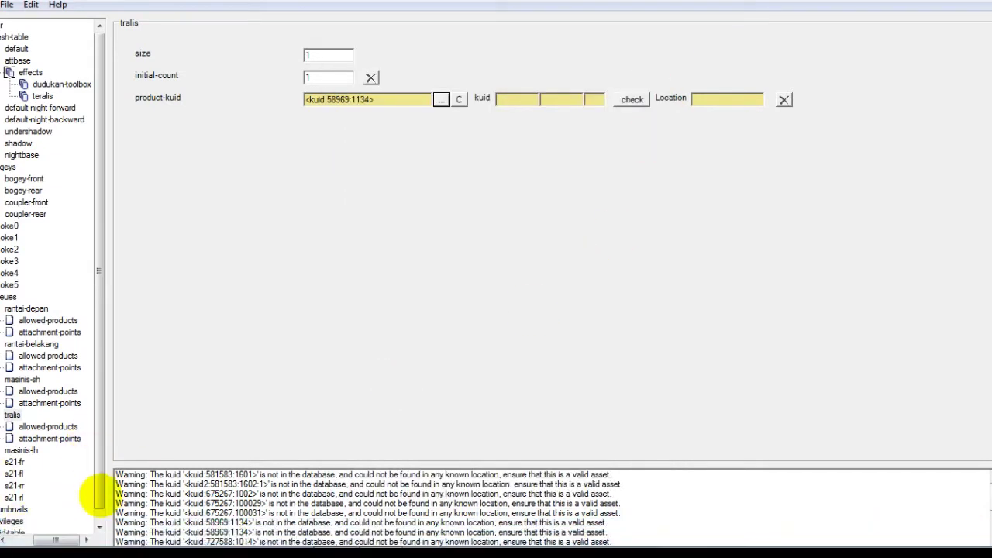
Remove the tralis queue from the traincar's queues.
drag(67, 537, 42, 539)
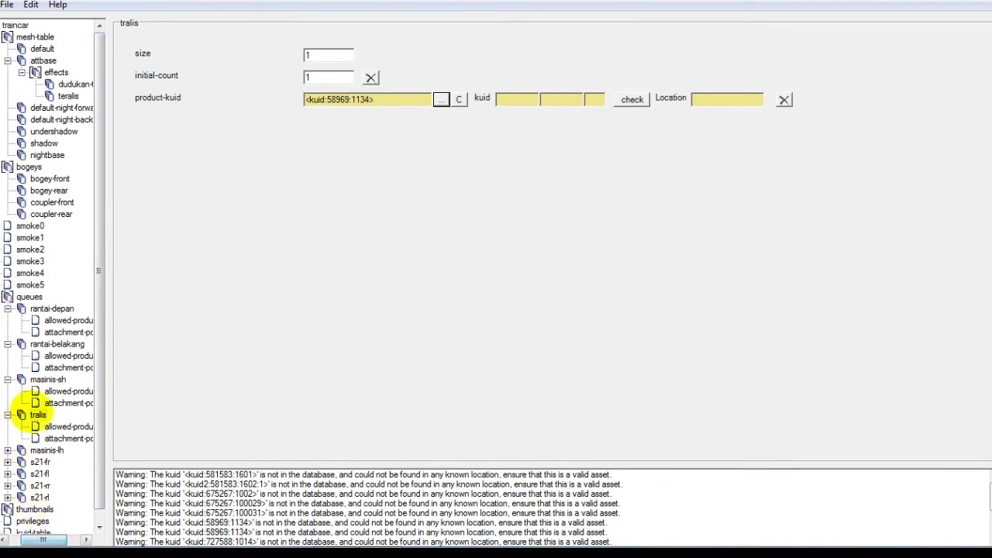
right_click(37, 415)
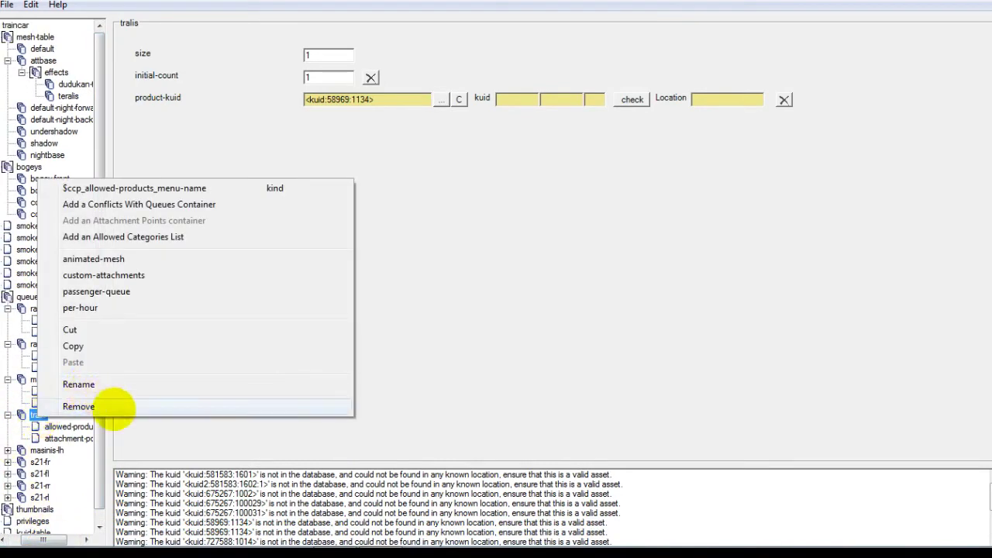
click(112, 408)
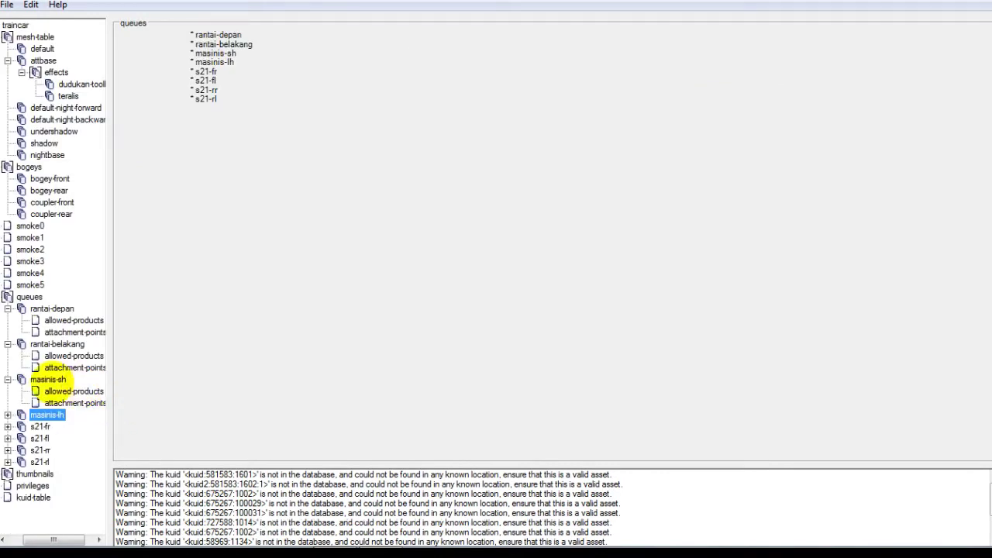
Review the bogeys section and the bogey reference assigned to bogey-front.
click(25, 167)
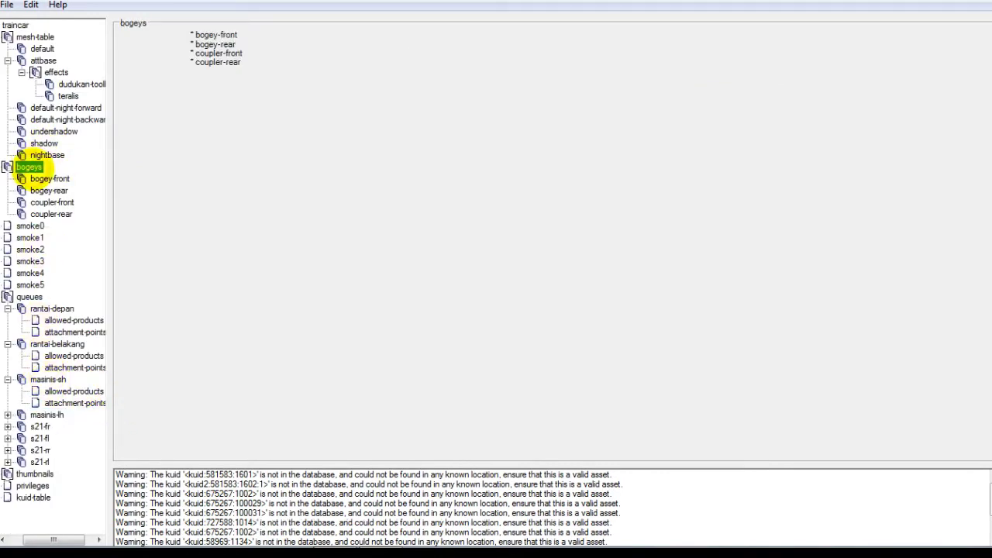
click(24, 179)
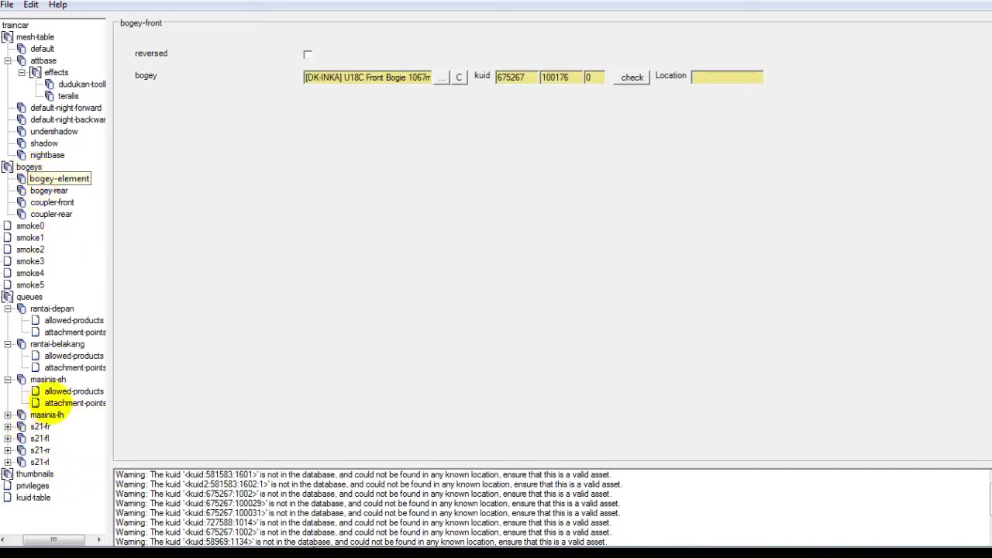
Examine the masinis-sh, masinis-lh, s21-fr, s21-fl, s21-rr and s21-rl queues plus the thumbnails and privileges sections for missing references.
click(46, 403)
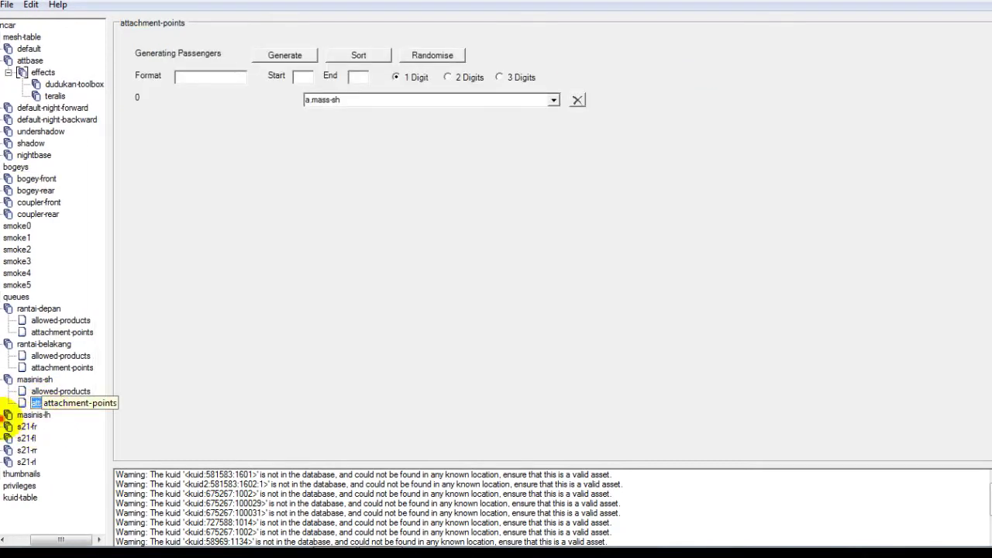
double_click(9, 415)
double_click(11, 448)
click(20, 462)
click(25, 485)
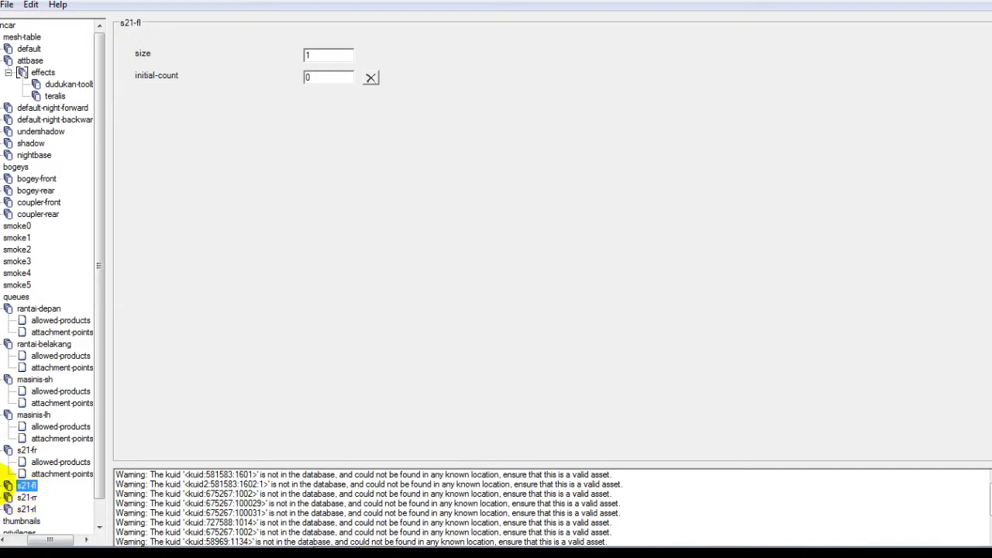
scroll(9, 482, down, 1)
double_click(21, 474)
scroll(18, 469, down, 1)
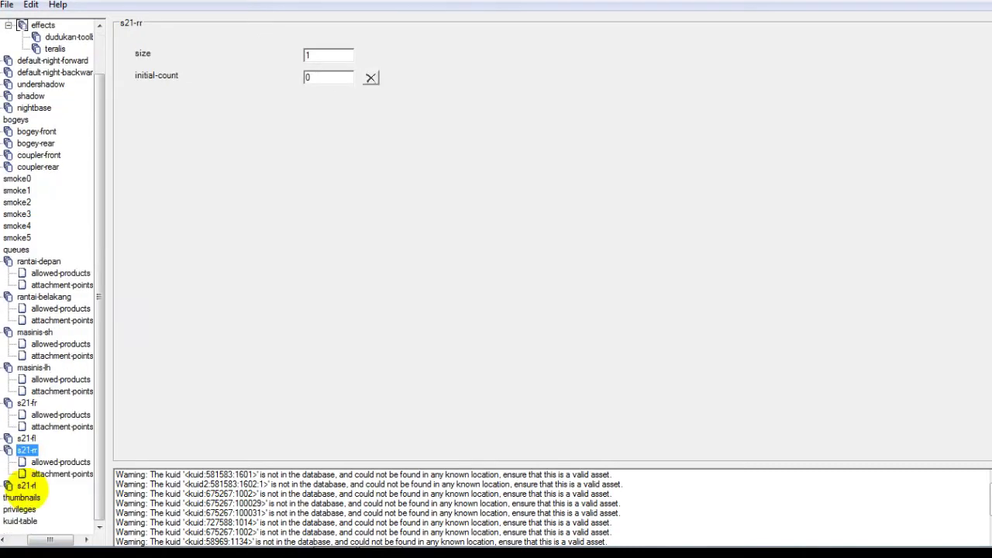
click(25, 485)
double_click(25, 485)
scroll(19, 500, down, 1)
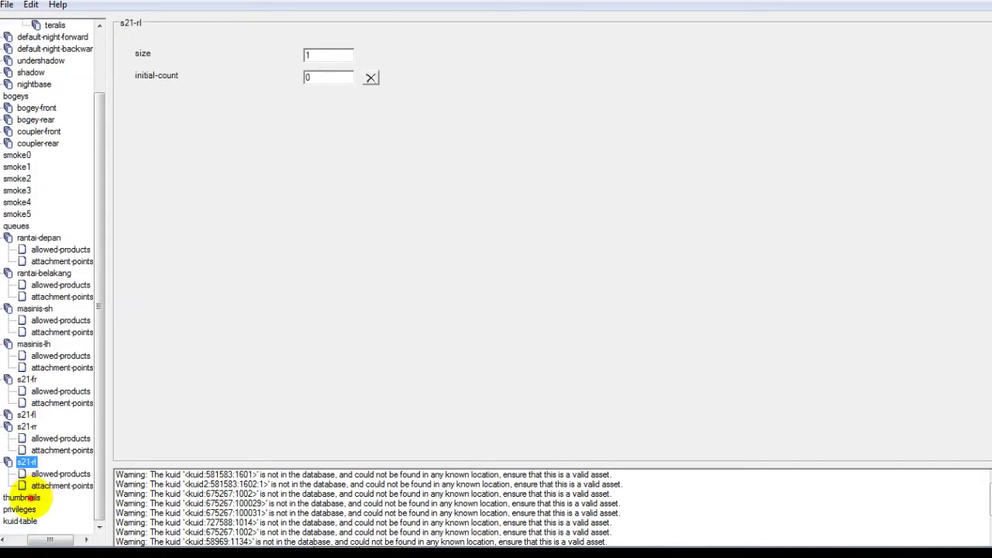
click(21, 498)
click(21, 509)
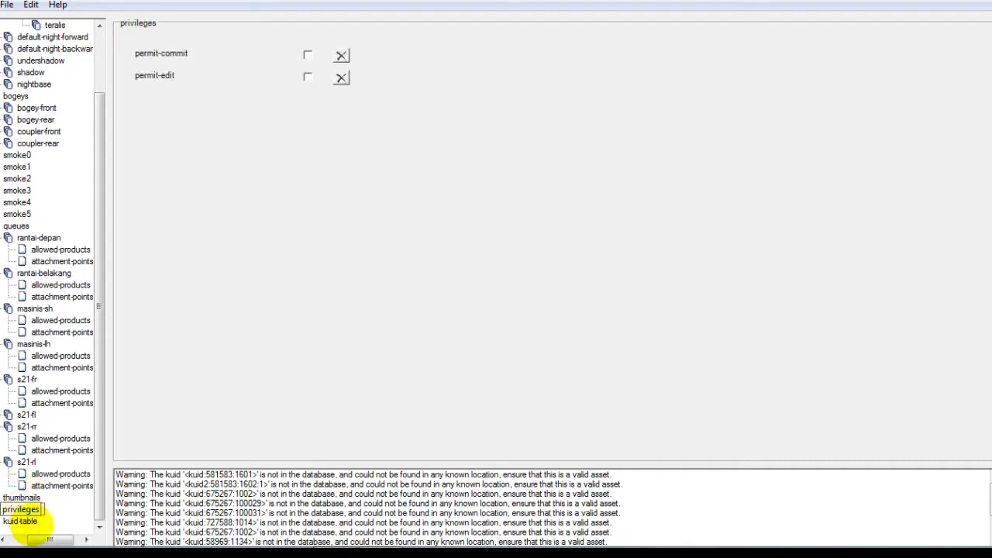
Remove the missing enginesound, incab and teralis entries from the kuid-table.
click(29, 522)
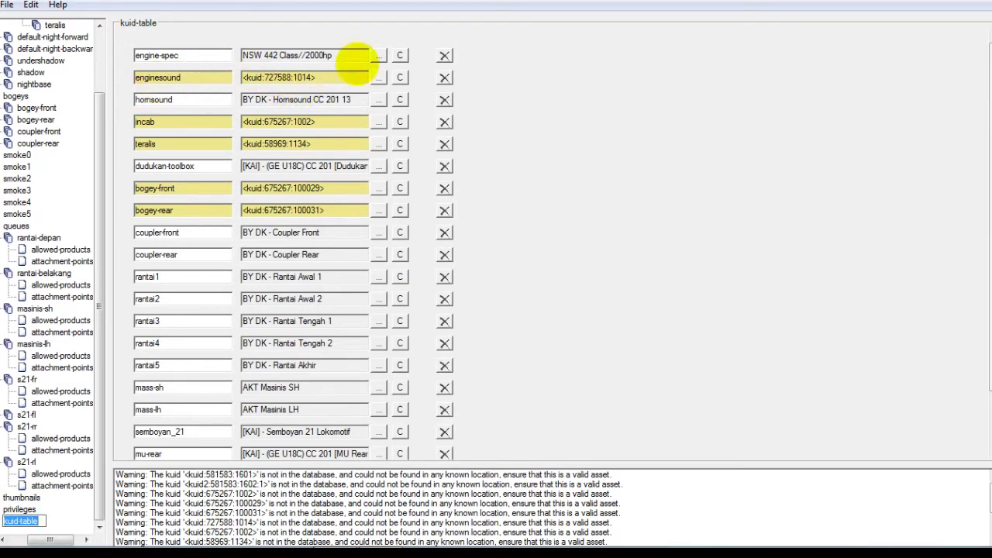
drag(292, 78, 321, 81)
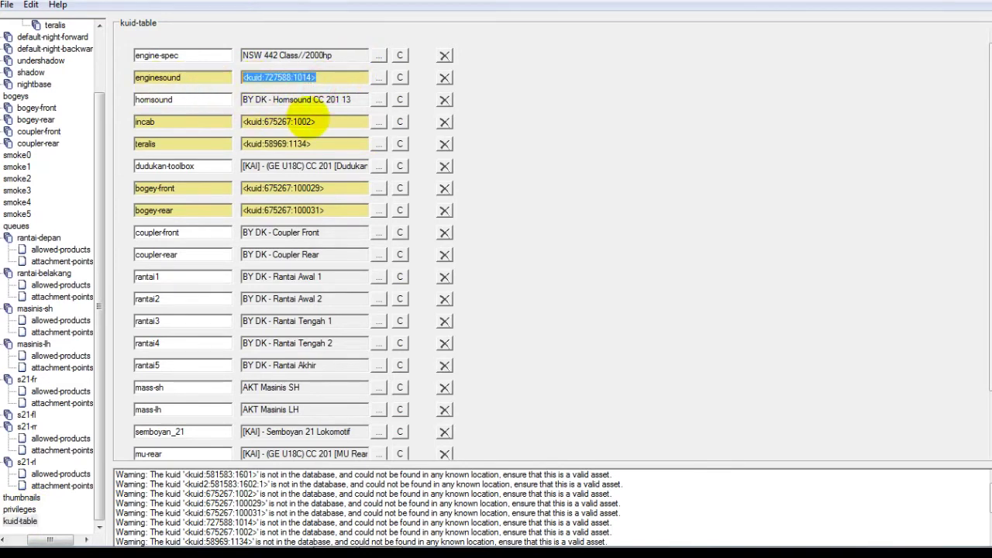
drag(311, 122, 189, 132)
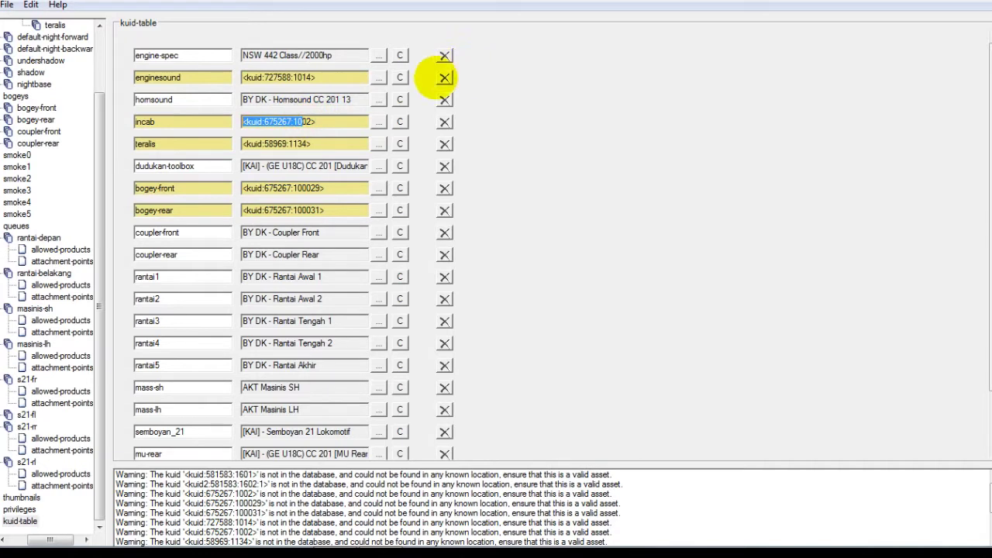
click(444, 77)
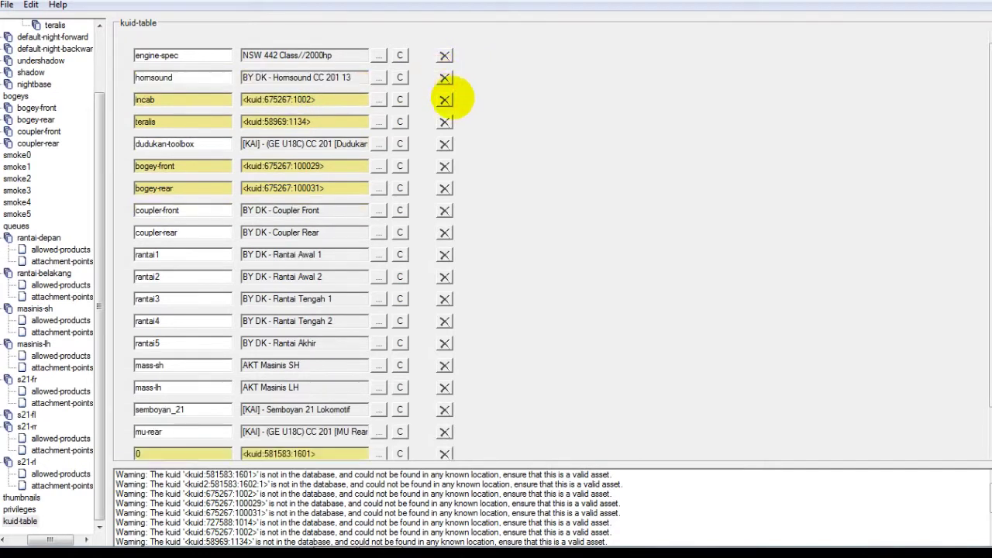
click(444, 99)
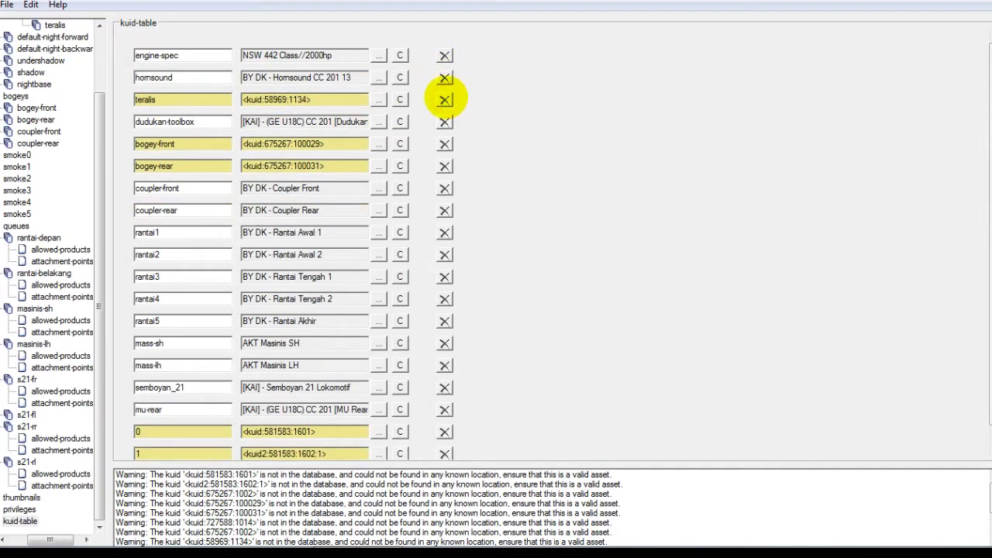
click(444, 100)
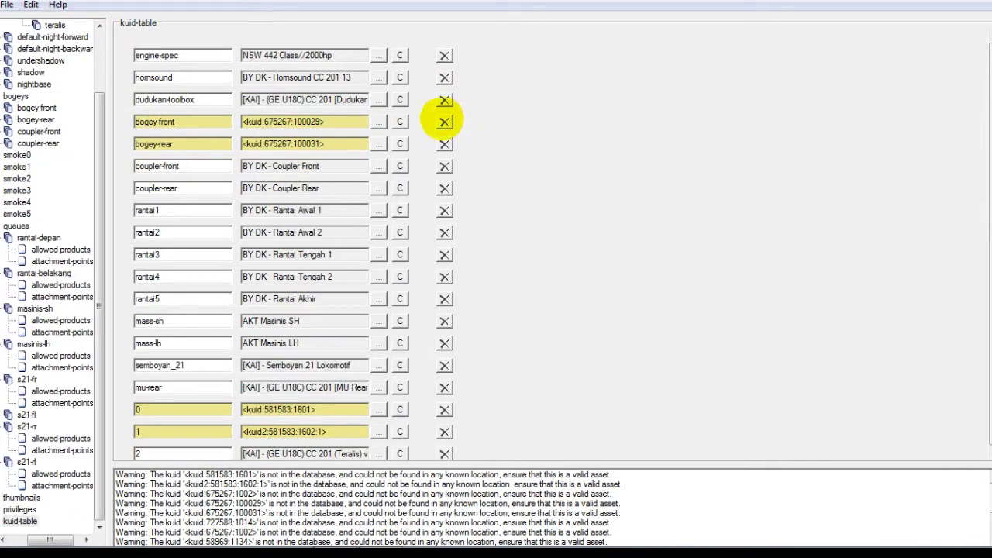
Remove the missing bogey-front, bogey-rear, 0 and 1 entries from the kuid-table.
click(444, 122)
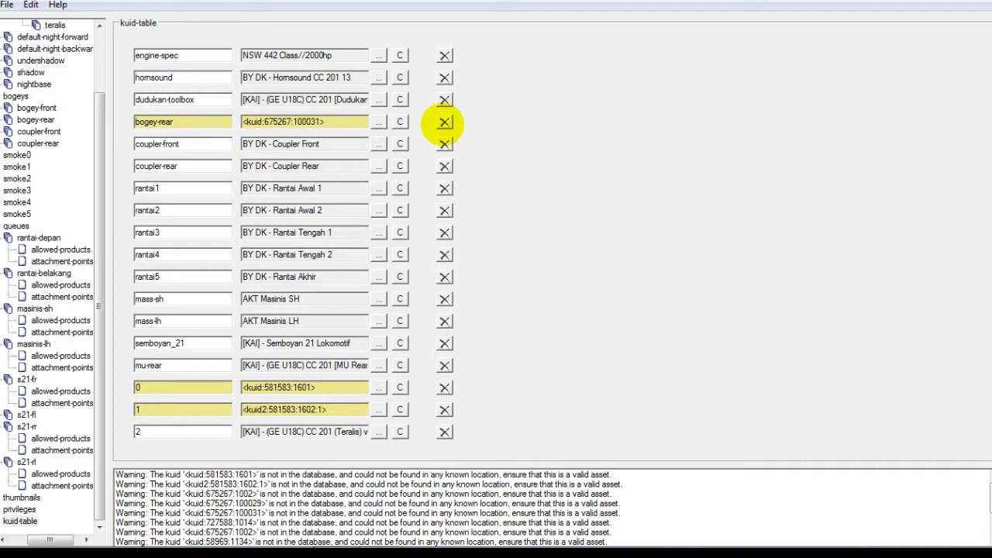
click(444, 122)
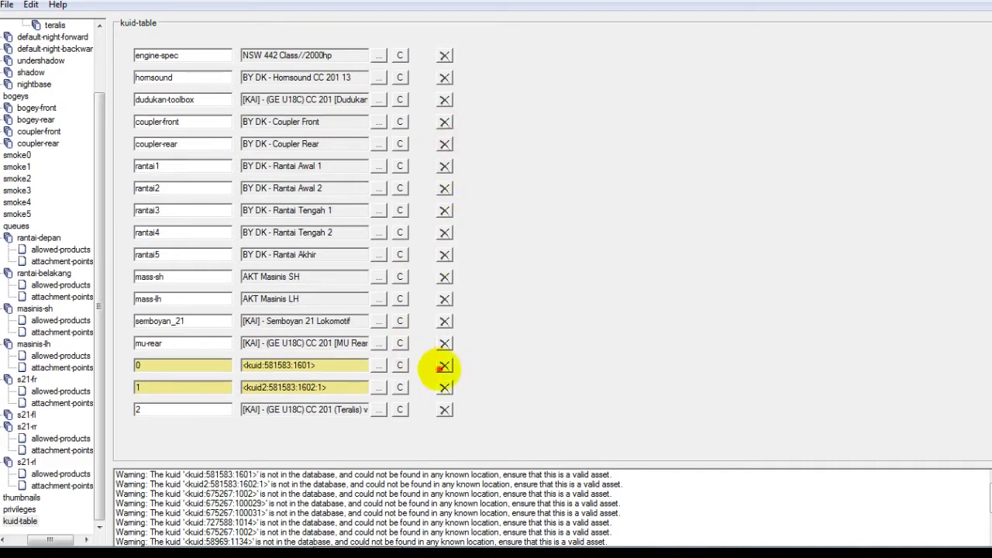
click(444, 365)
click(444, 365)
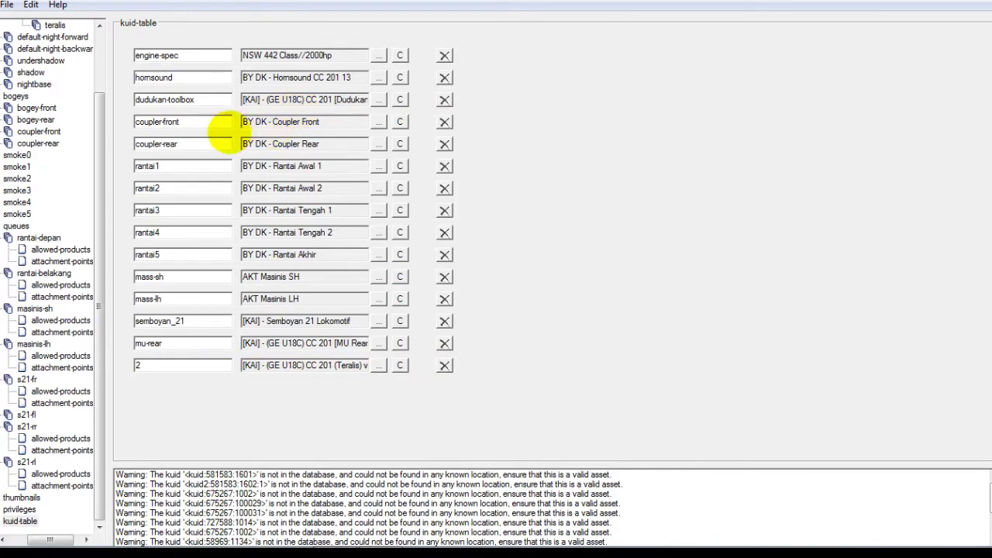
Trace the listed kuid warnings to their sections and refresh the traincar asset to recheck its references.
scroll(103, 62, up, 2)
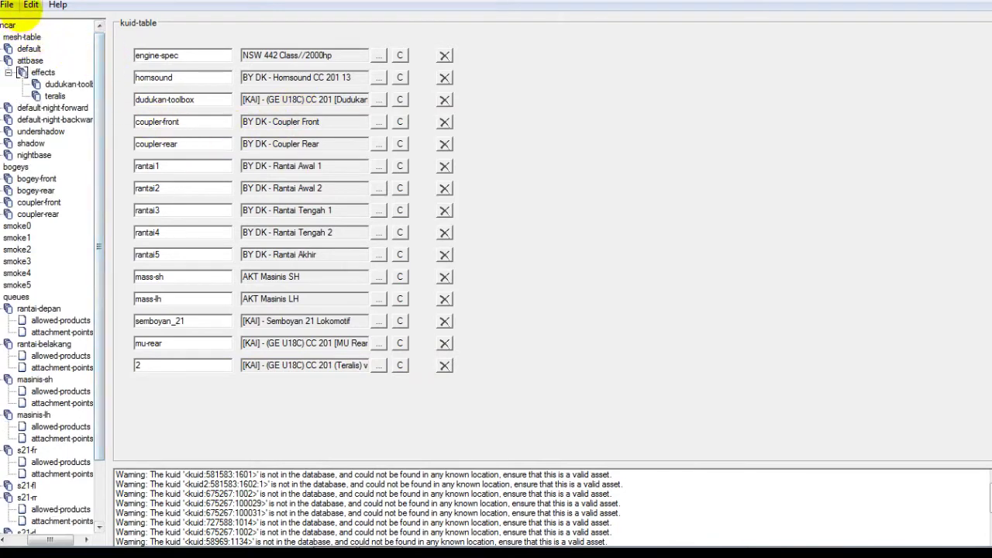
click(361, 540)
double_click(357, 483)
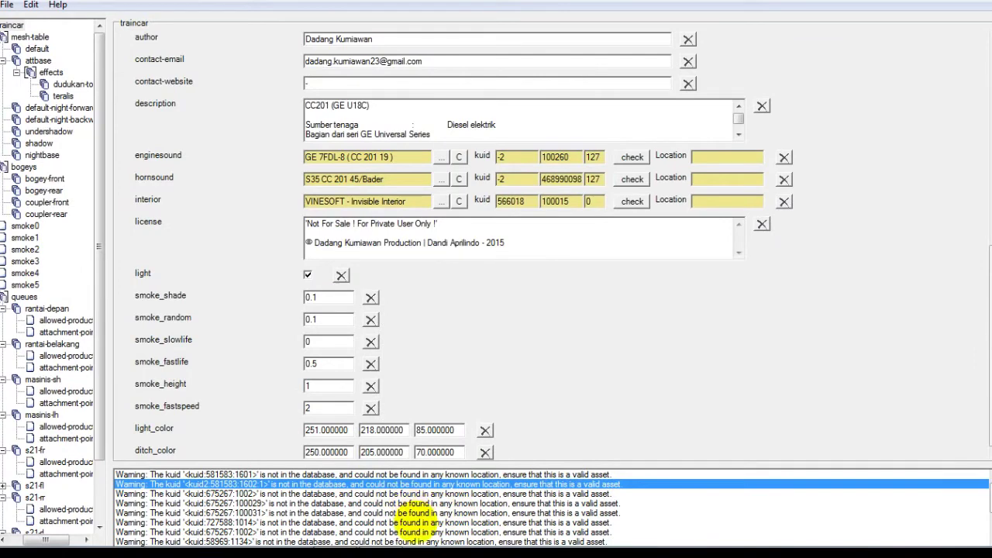
double_click(411, 522)
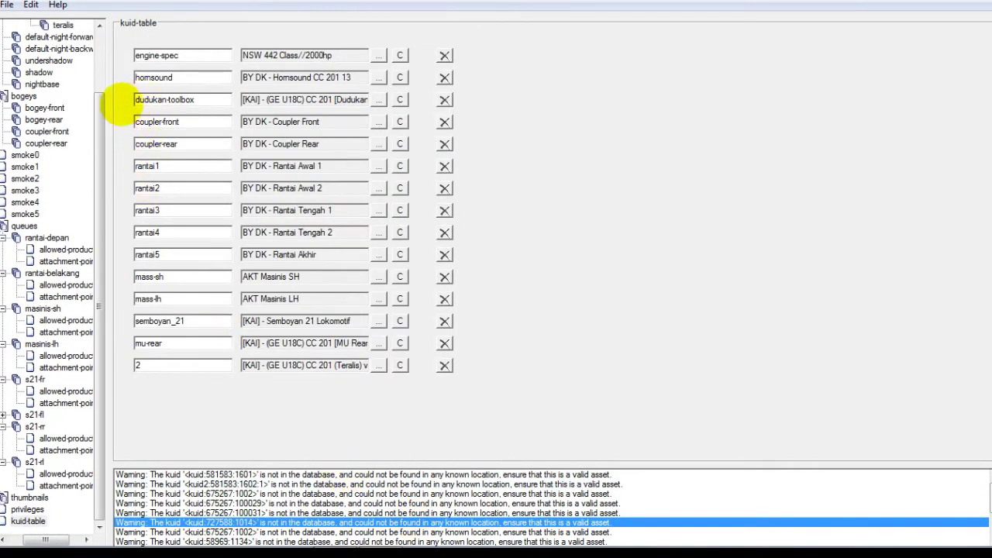
click(31, 4)
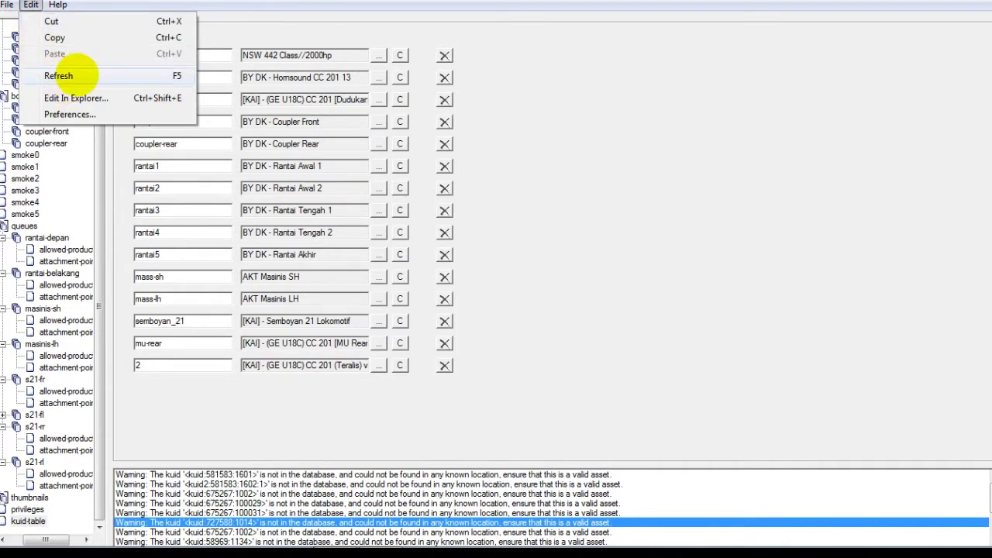
click(59, 75)
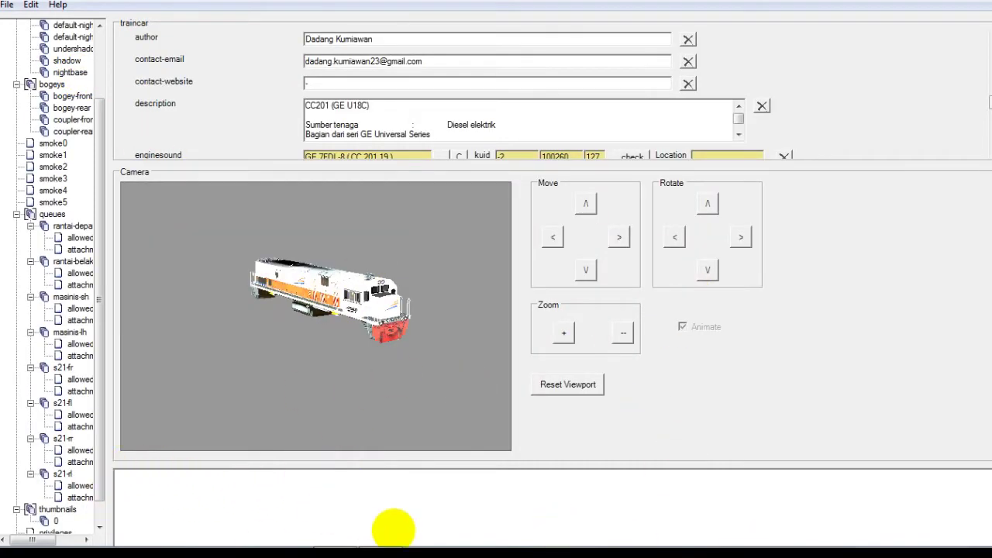
Inspect the locomotive model in the preview by rotating it to a close view from above.
scroll(101, 68, up, 3)
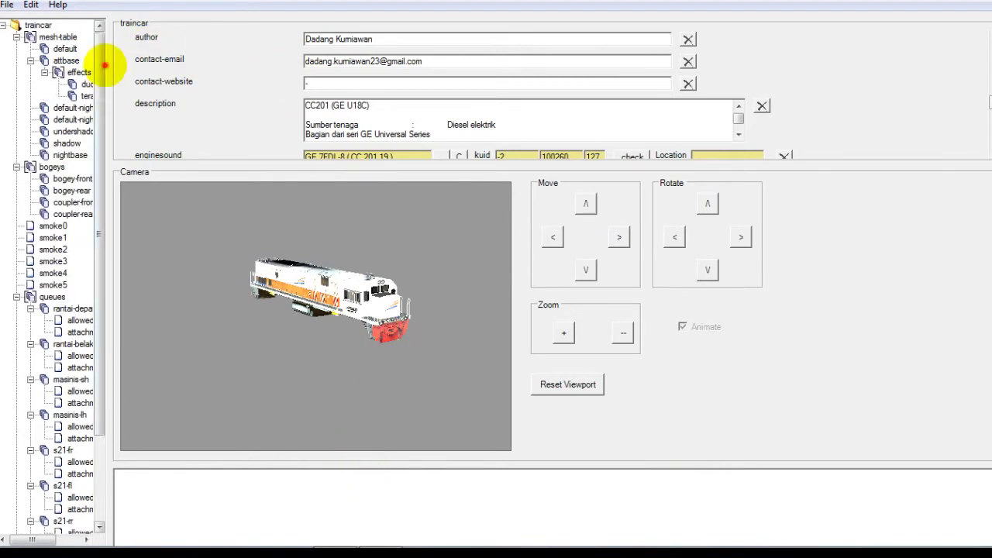
drag(416, 333, 463, 295)
scroll(388, 277, up, 5)
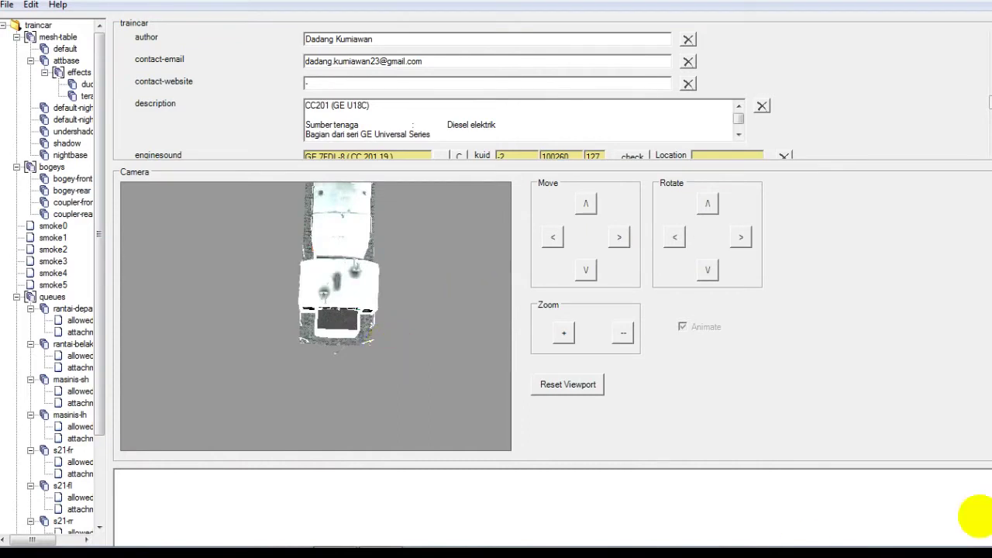
Save the edited traincar and close Content Creator Plus to return to Content Manager.
click(7, 5)
click(18, 23)
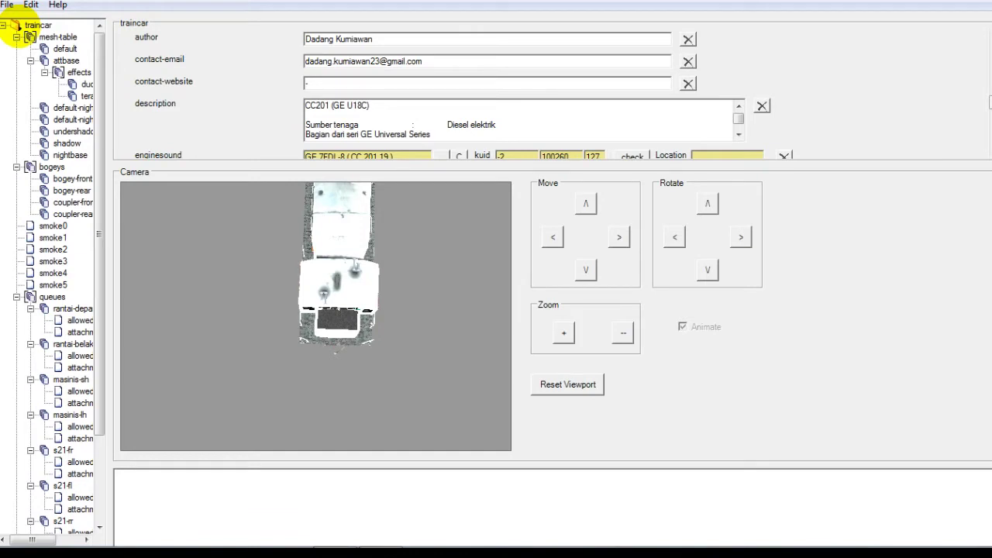
click(597, 327)
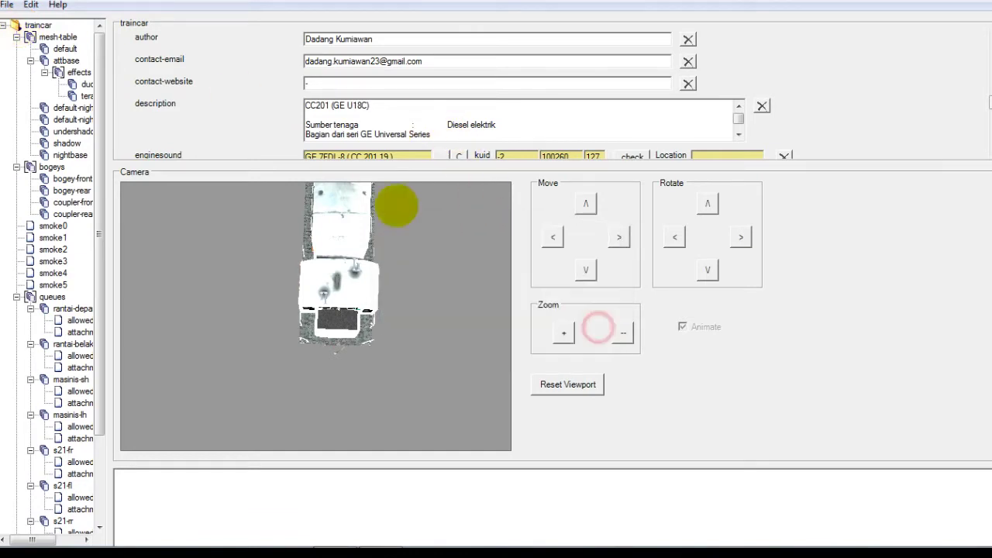
click(7, 5)
click(22, 40)
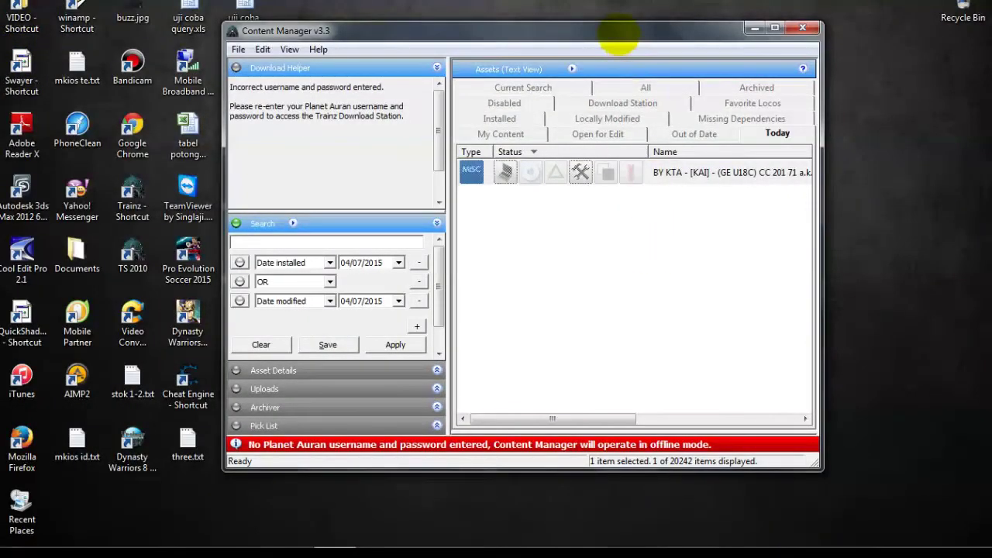
Open the CC 201 71 locomotive's asset folder in Explorer and open its config.txt file in Notepad.
drag(618, 34, 545, 48)
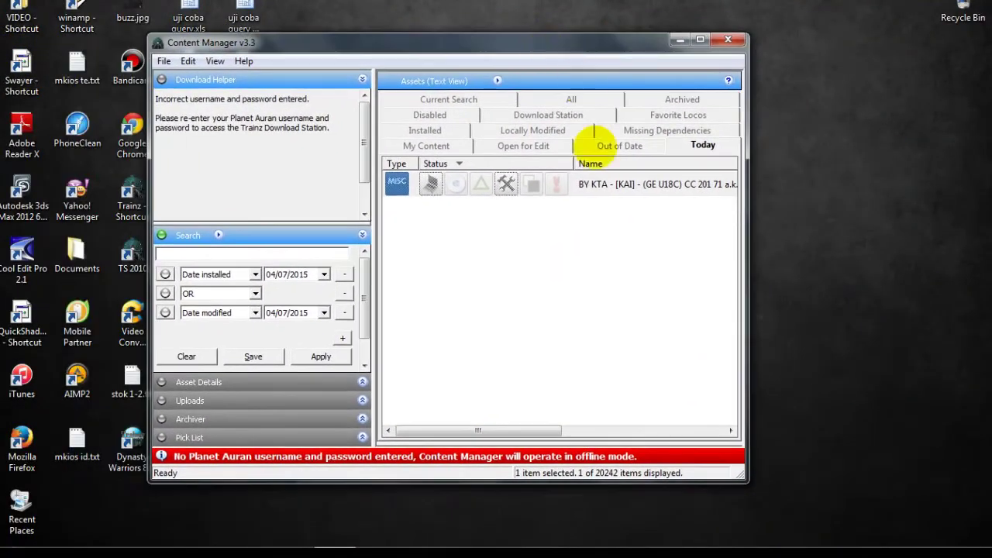
click(593, 182)
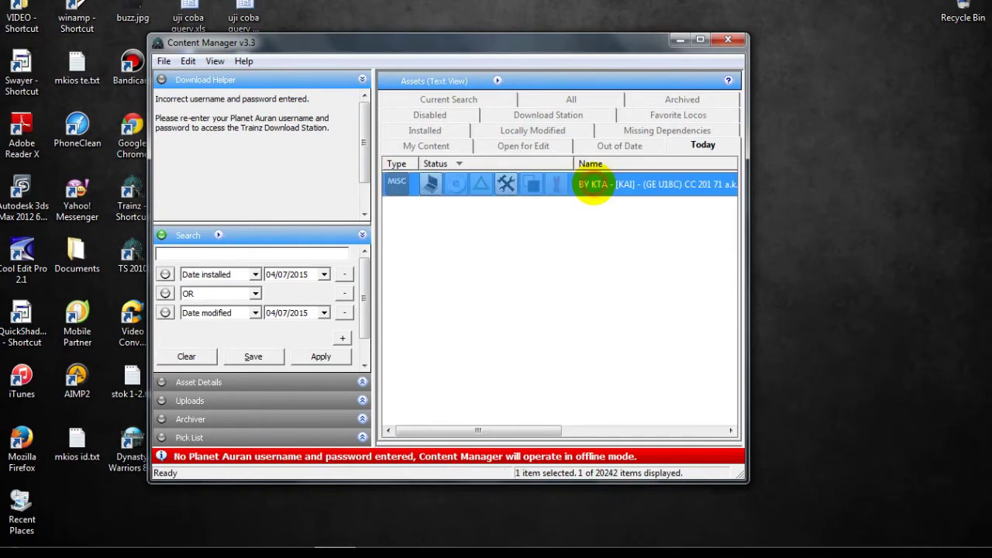
right_click(587, 183)
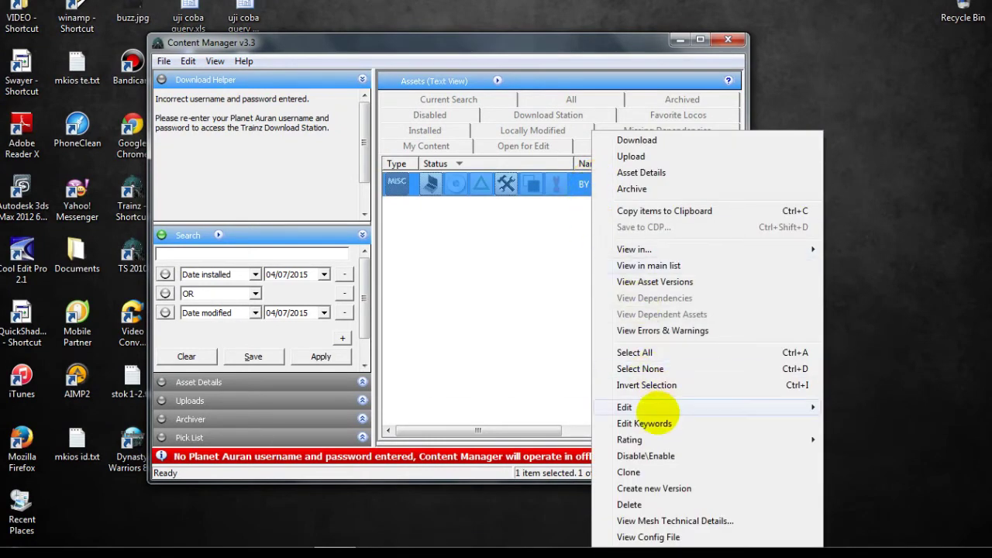
mouse_move(652, 409)
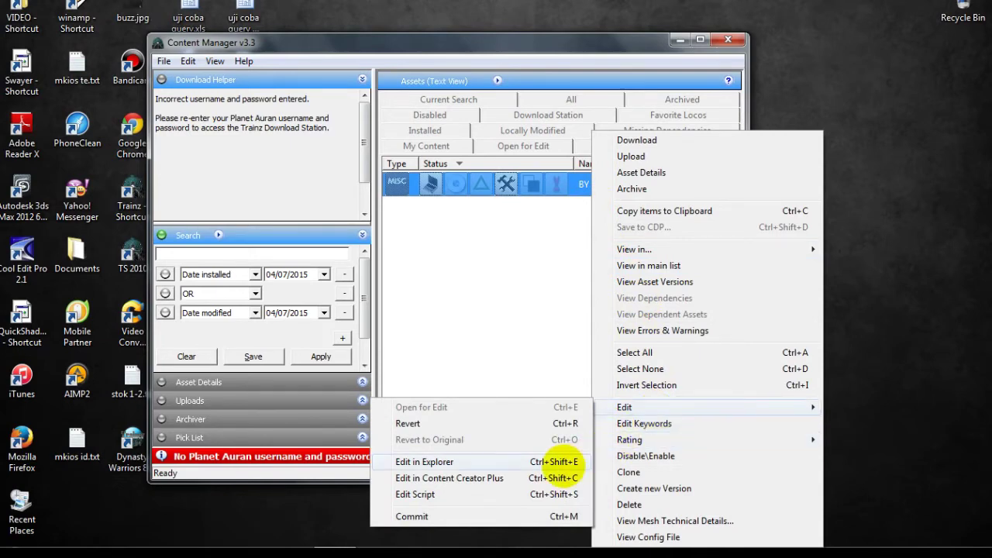
click(558, 461)
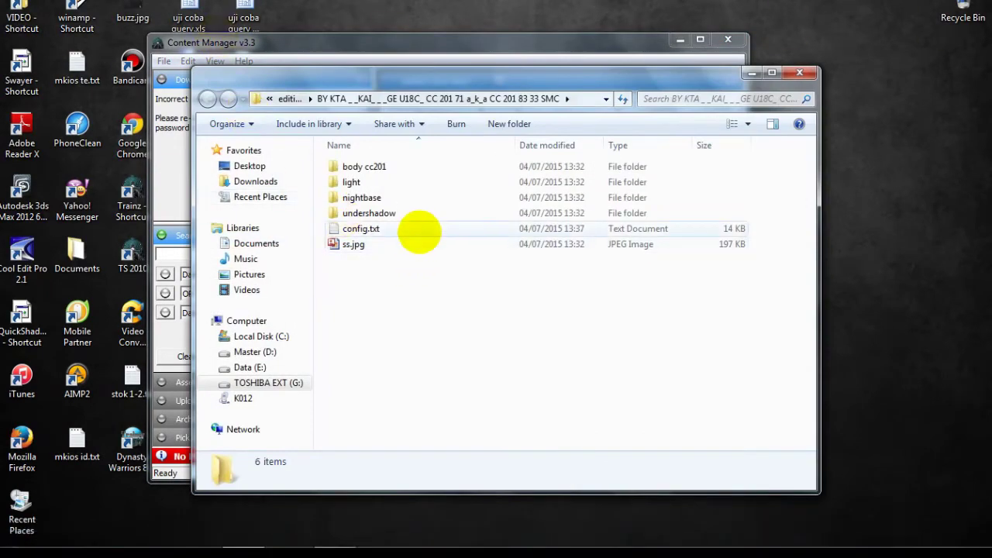
double_click(418, 230)
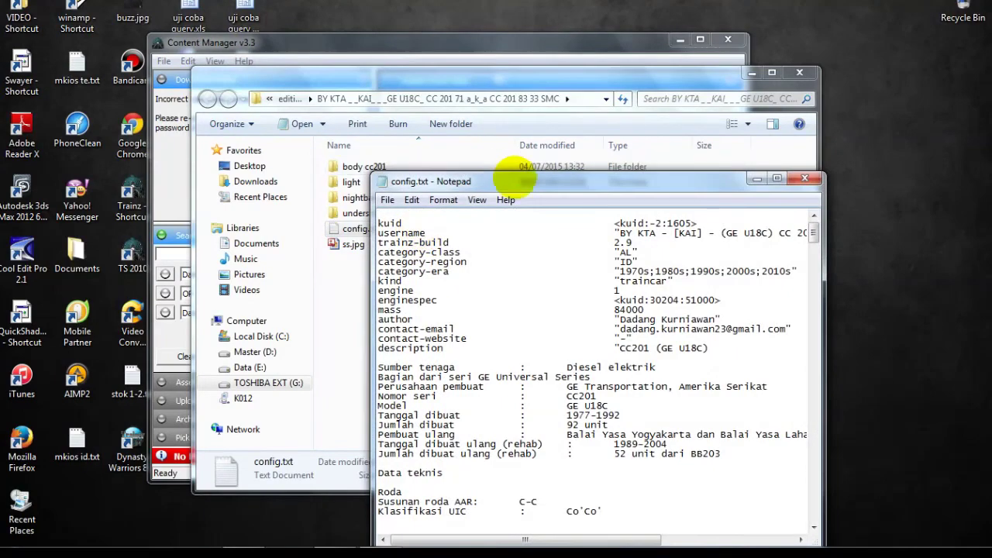
click(515, 179)
drag(428, 136, 311, 20)
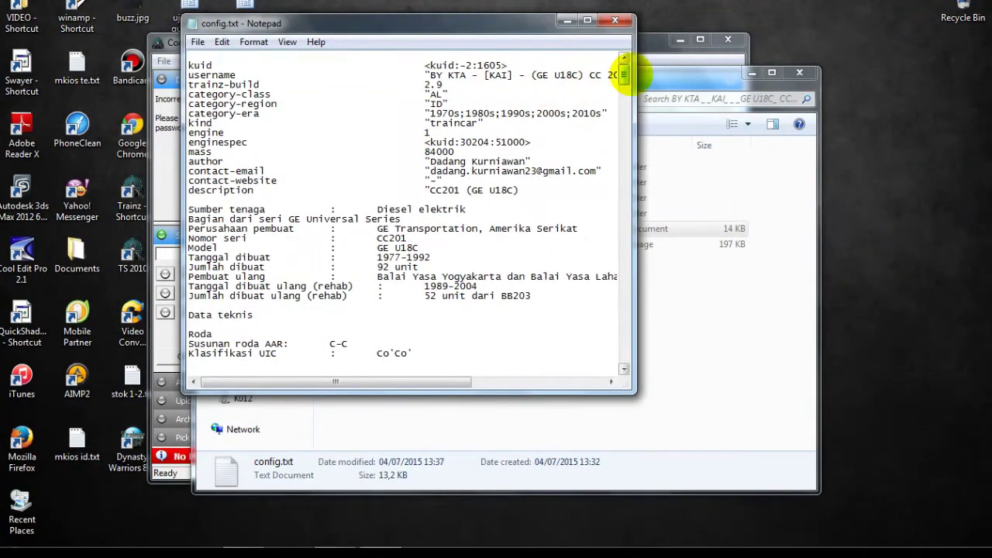
Review the kuid, mesh, bogey and smoke entries in config.txt, and close the file and its folder.
drag(623, 74, 627, 159)
scroll(576, 126, up, 3)
drag(428, 65, 524, 66)
click(454, 193)
scroll(457, 200, down, 5)
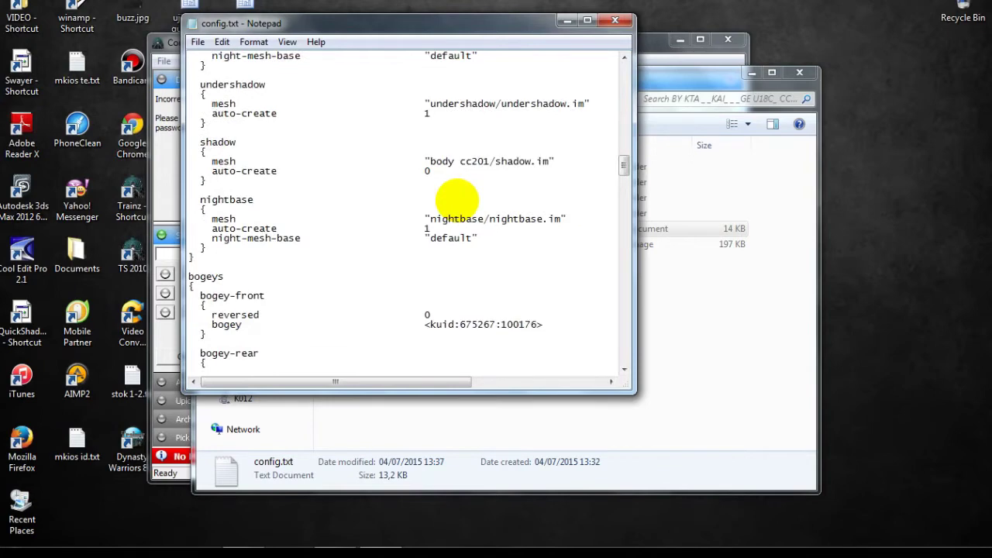
scroll(456, 200, down, 7)
scroll(457, 200, down, 13)
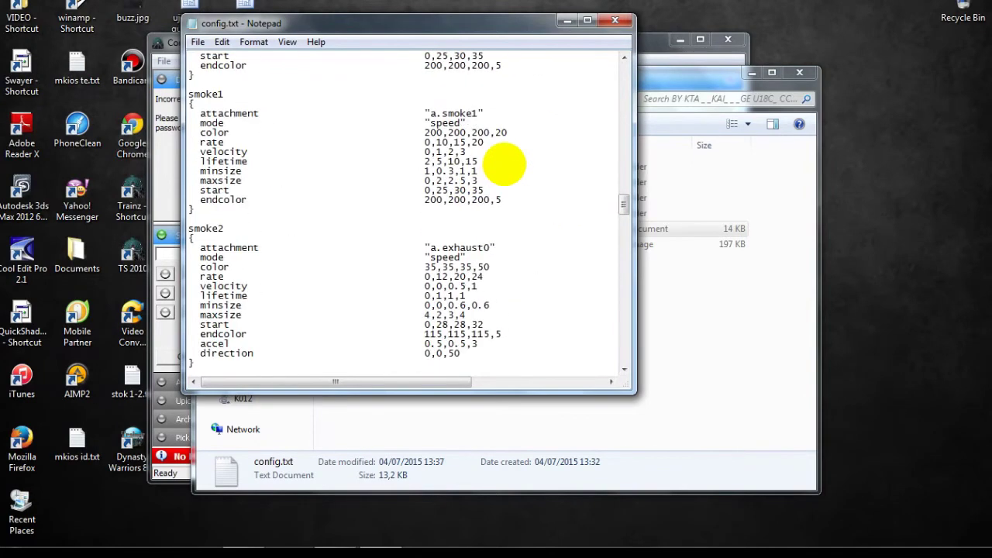
click(613, 22)
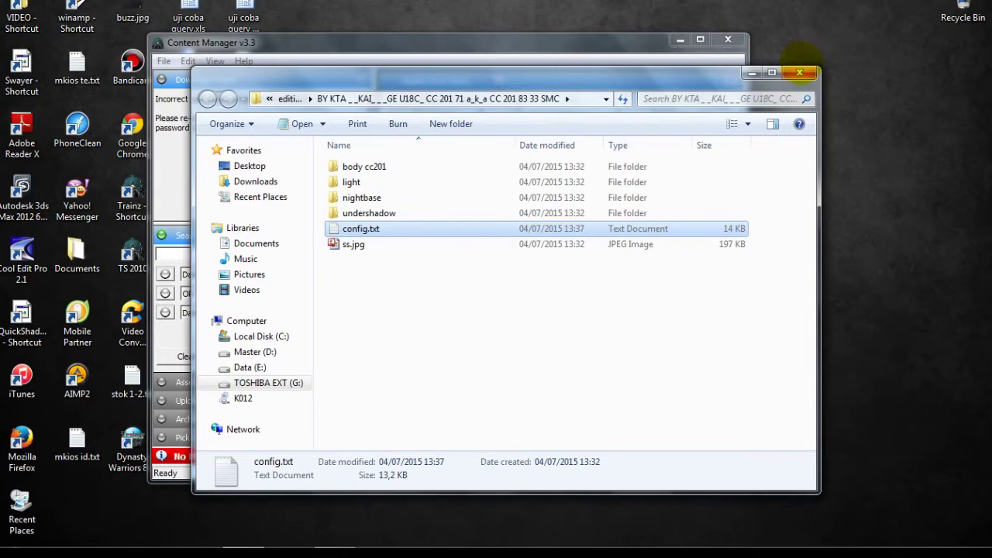
click(799, 73)
Commit the edited CC 201 71 a.k.a CC 201 83 33 SMC locomotive asset.
right_click(660, 184)
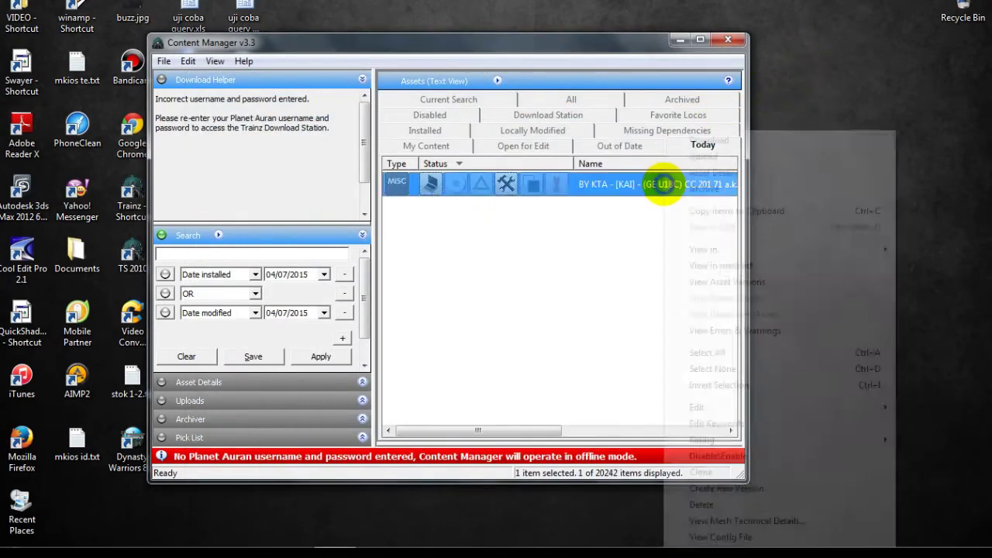
mouse_move(697, 406)
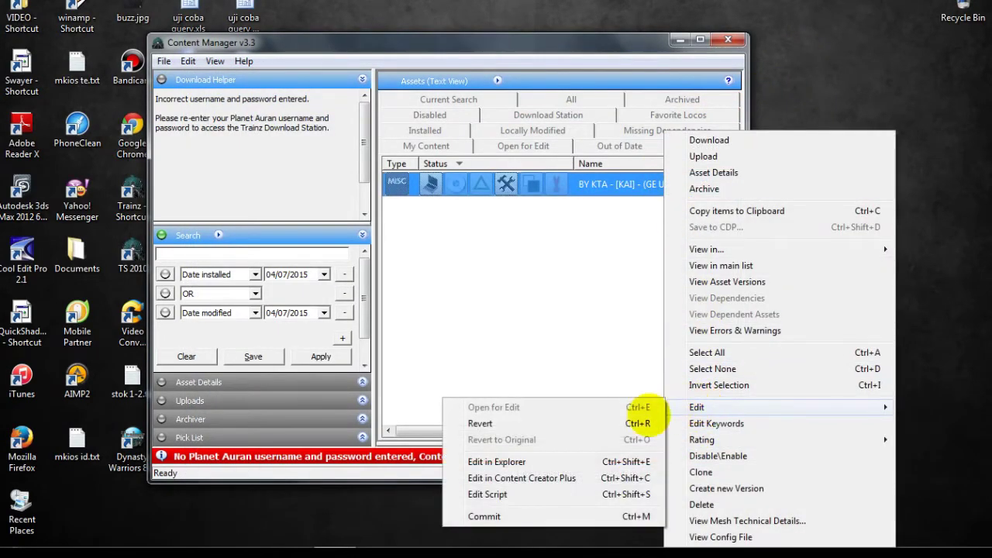
click(635, 516)
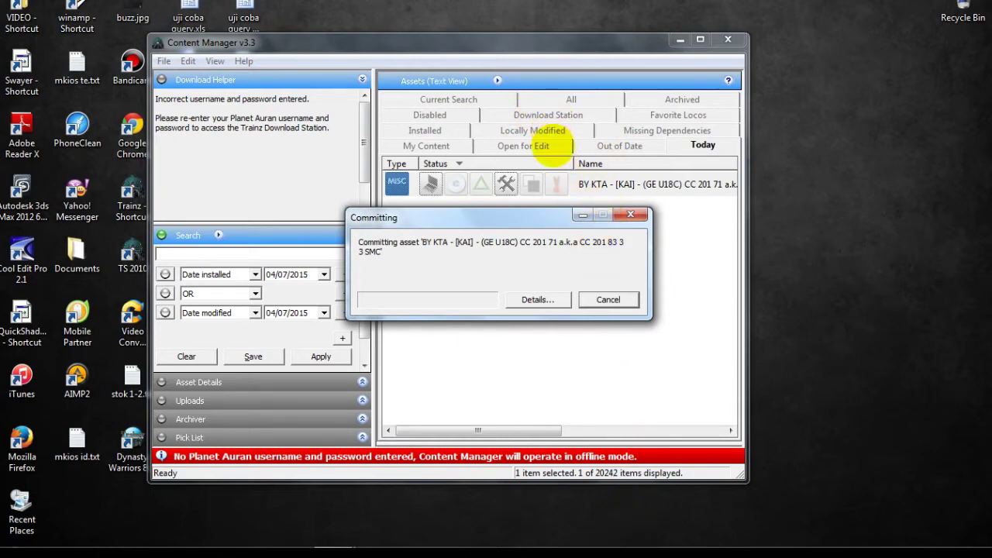
Filter the asset list to Open for Edit, and bring up and minimize the commit progress window.
click(551, 148)
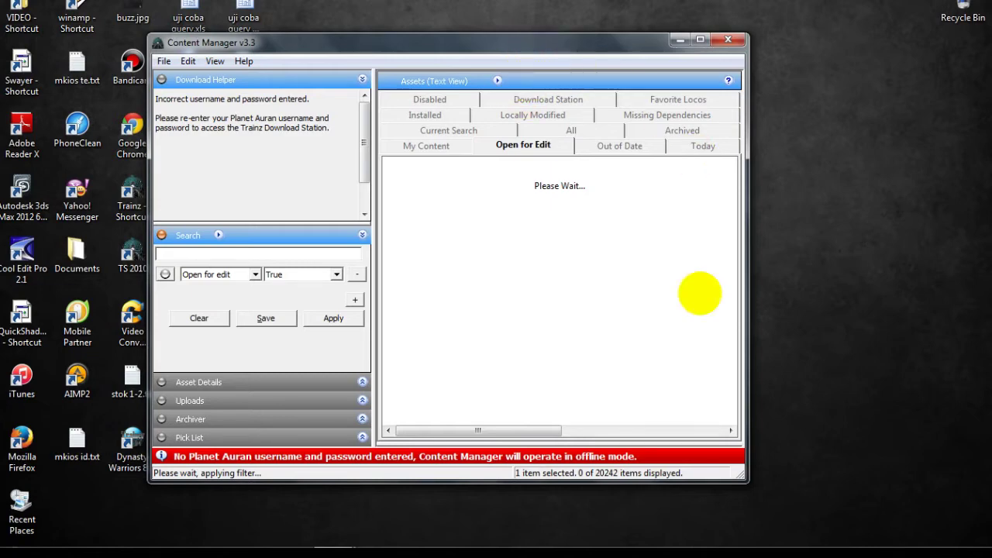
mouse_move(376, 538)
mouse_move(334, 540)
click(387, 465)
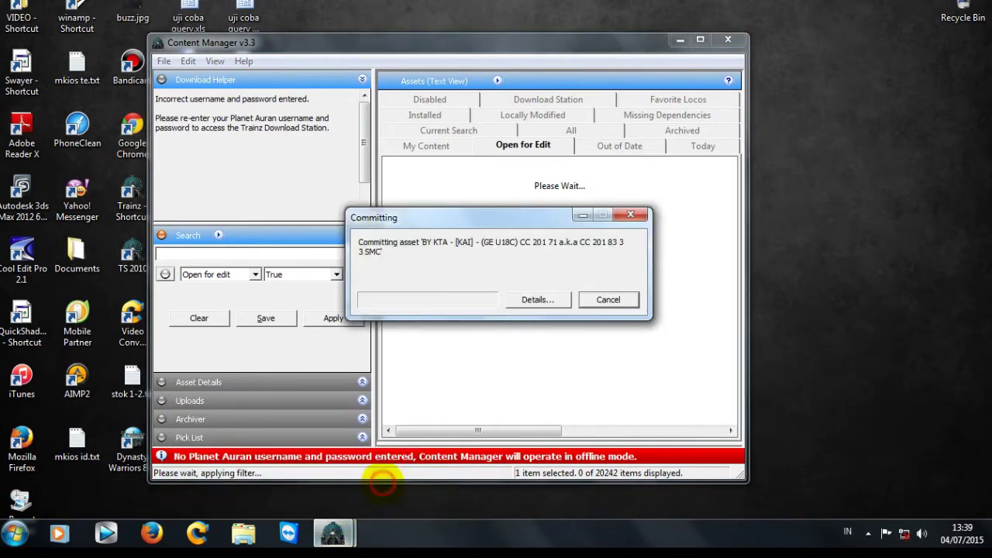
click(582, 216)
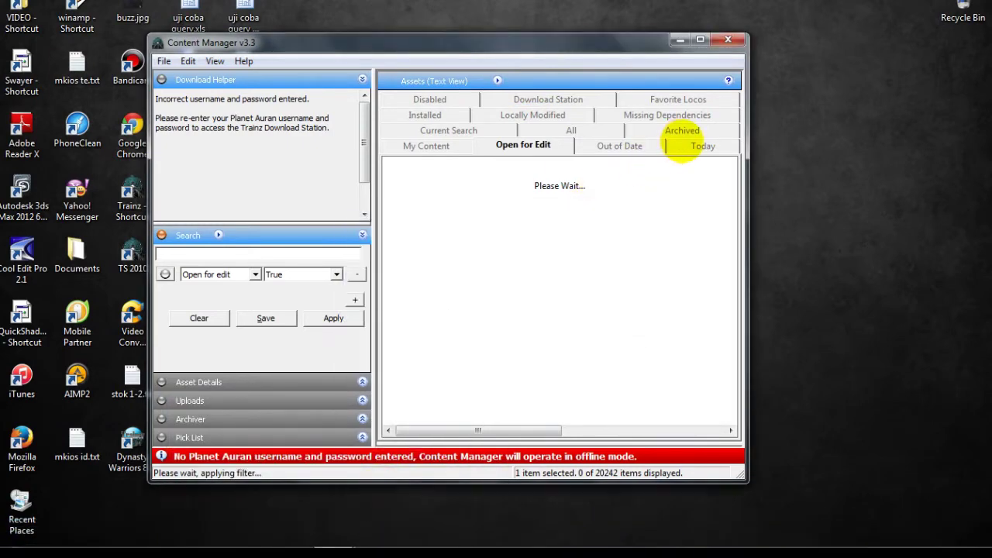
Filter the asset list to Today and bring the commit progress window forward to check it.
click(686, 147)
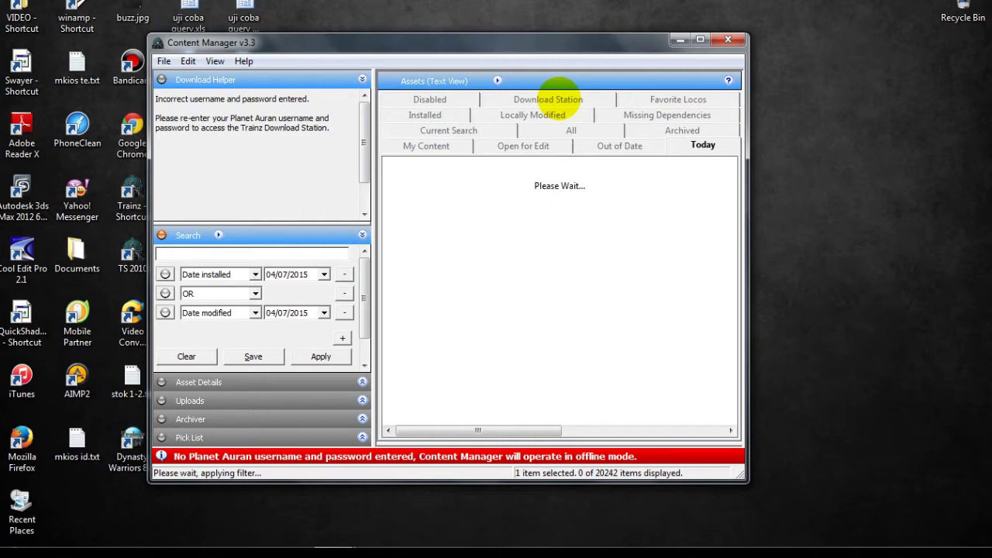
mouse_move(349, 552)
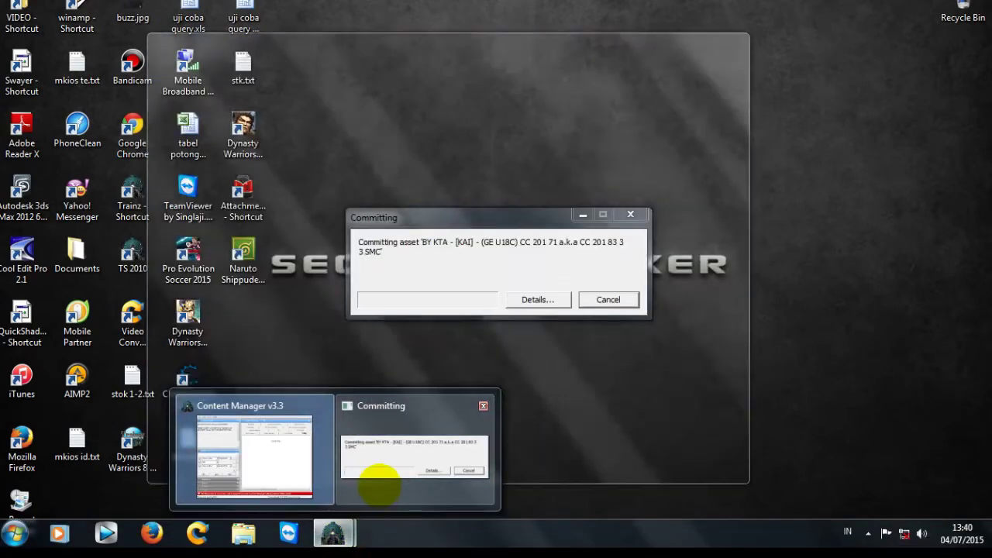
click(378, 486)
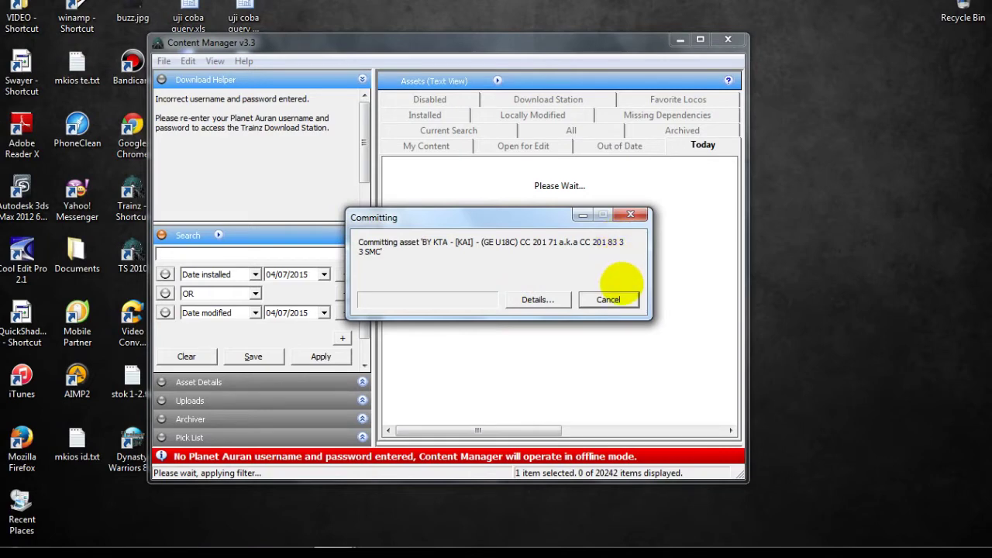
drag(524, 213, 552, 177)
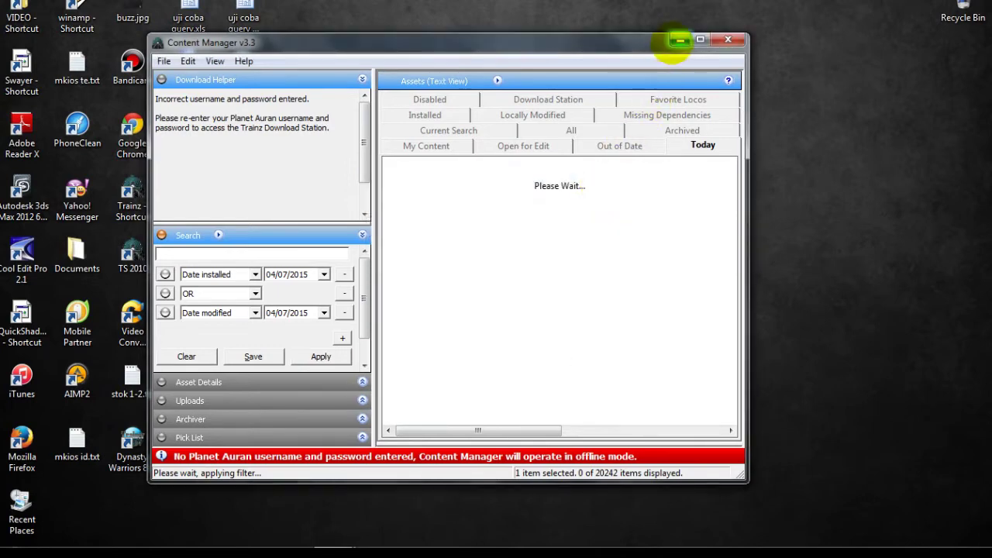
Minimize Content Manager v3.3, launch Trainz Simulator 12, open its Content Manager and save the Internet settings with the credentials left blank.
click(678, 39)
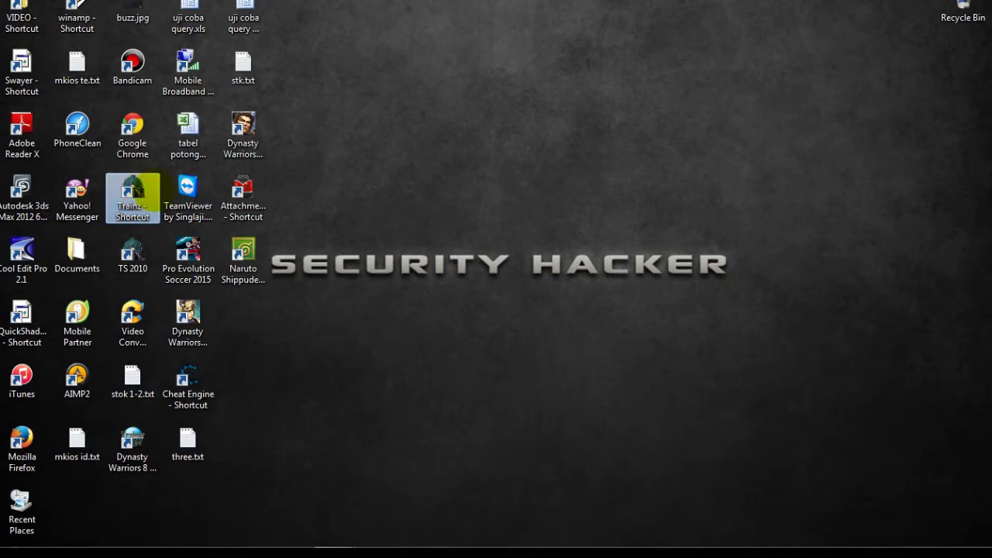
double_click(133, 198)
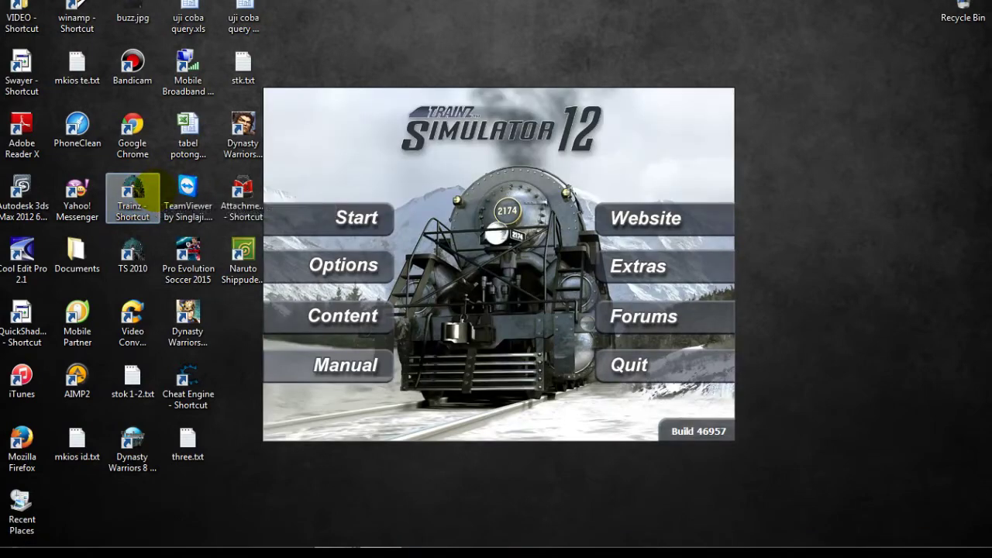
click(335, 315)
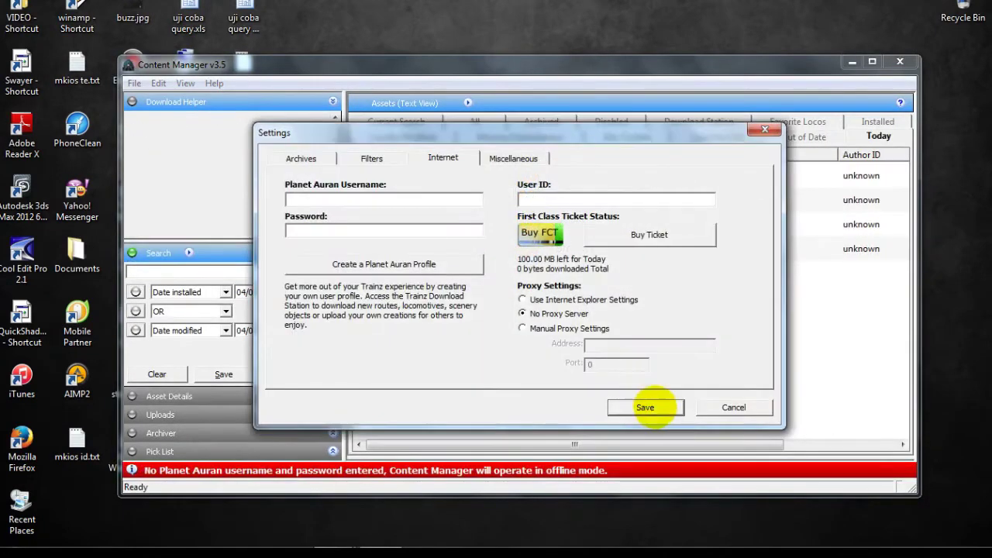
click(644, 407)
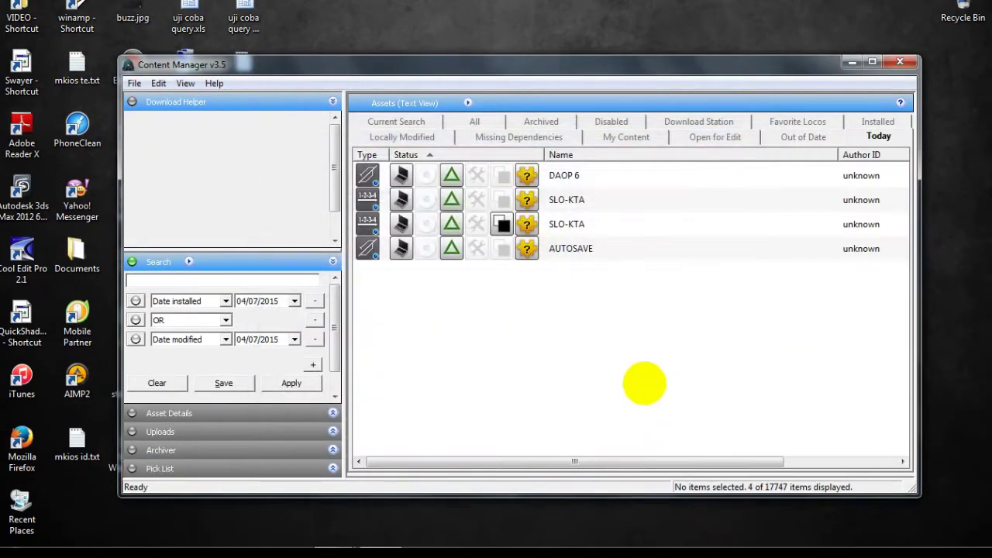
List all assets and search them for "vinesoft".
click(474, 119)
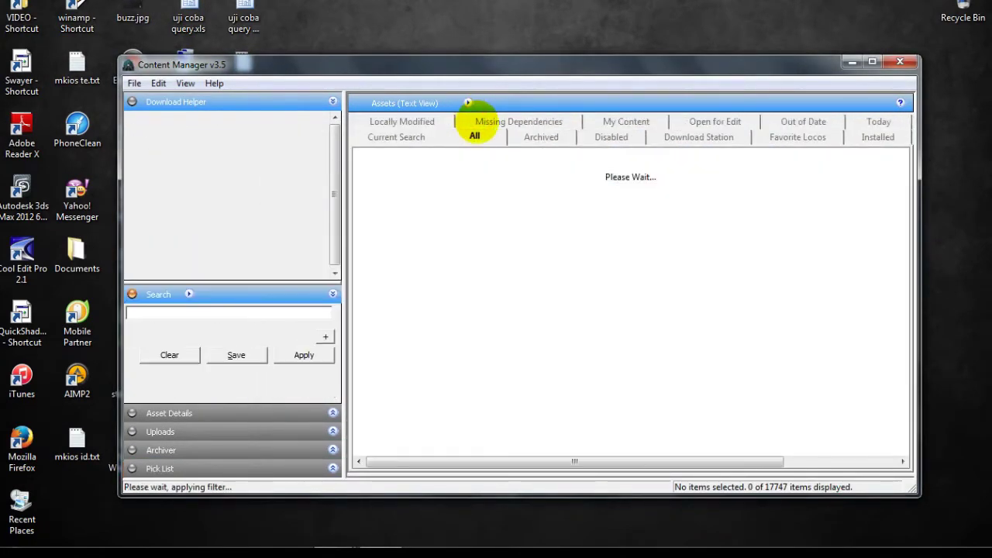
click(562, 321)
scroll(558, 321, down, 5)
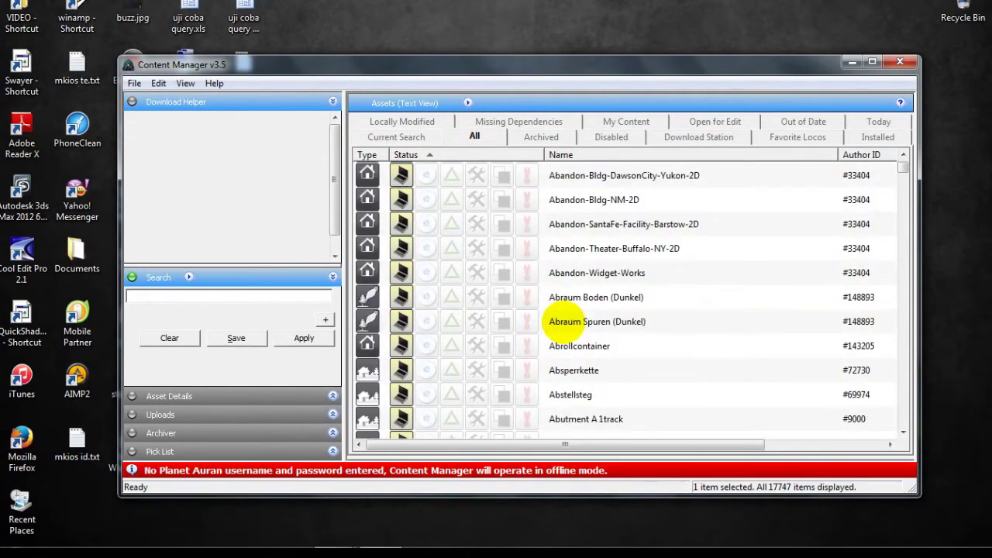
click(127, 299)
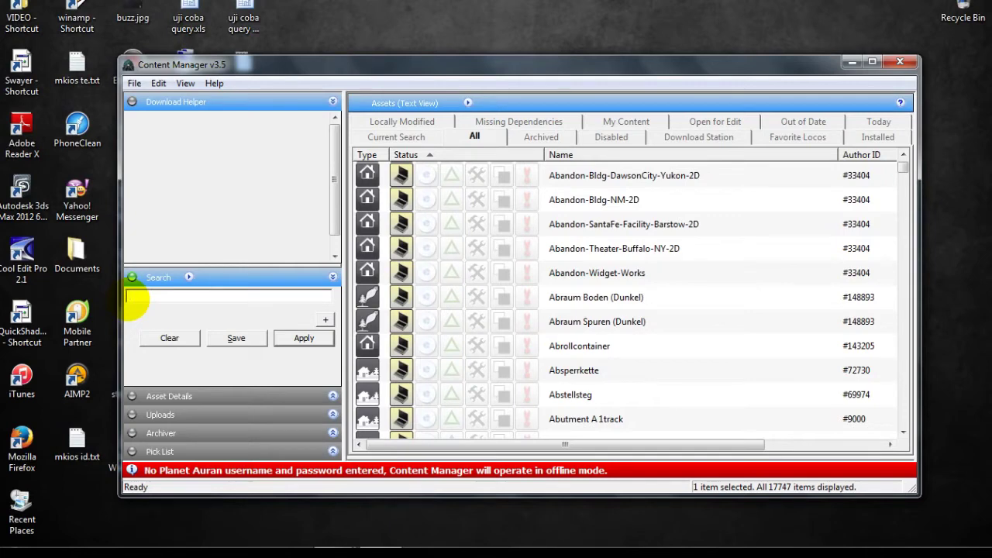
text(r)
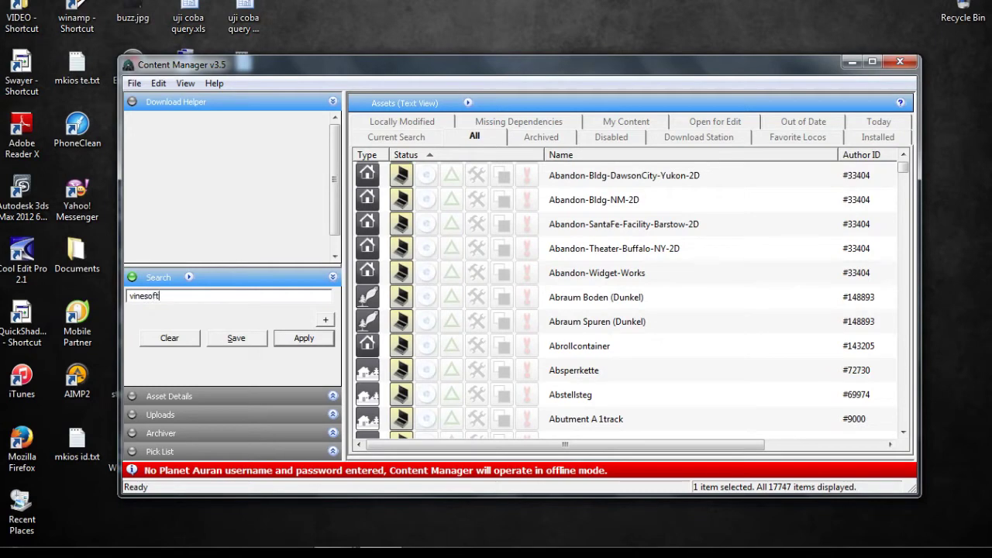
key(Return)
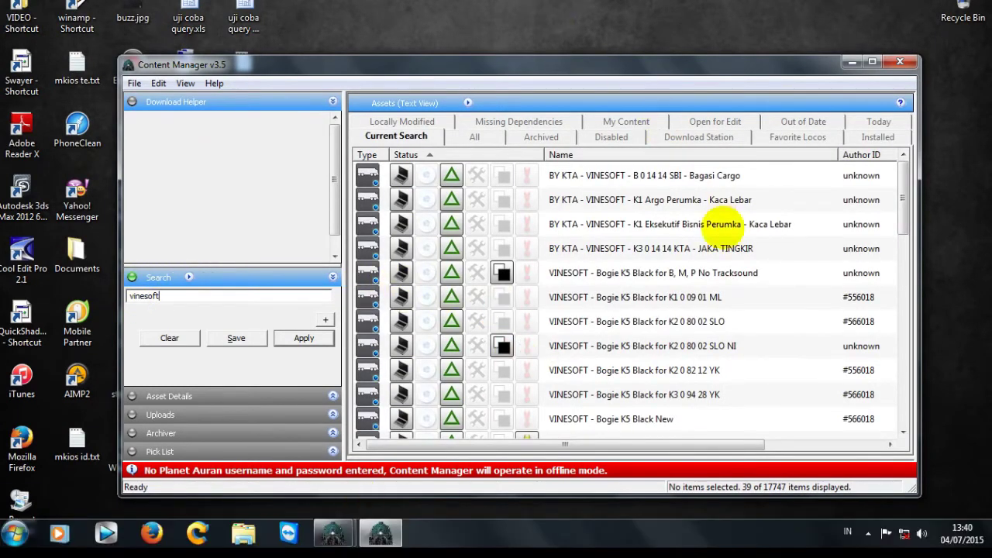
Open the VINESOFT - Bogie K5 Black New asset for editing in Explorer and open its config.txt file.
click(707, 296)
scroll(707, 297, down, 2)
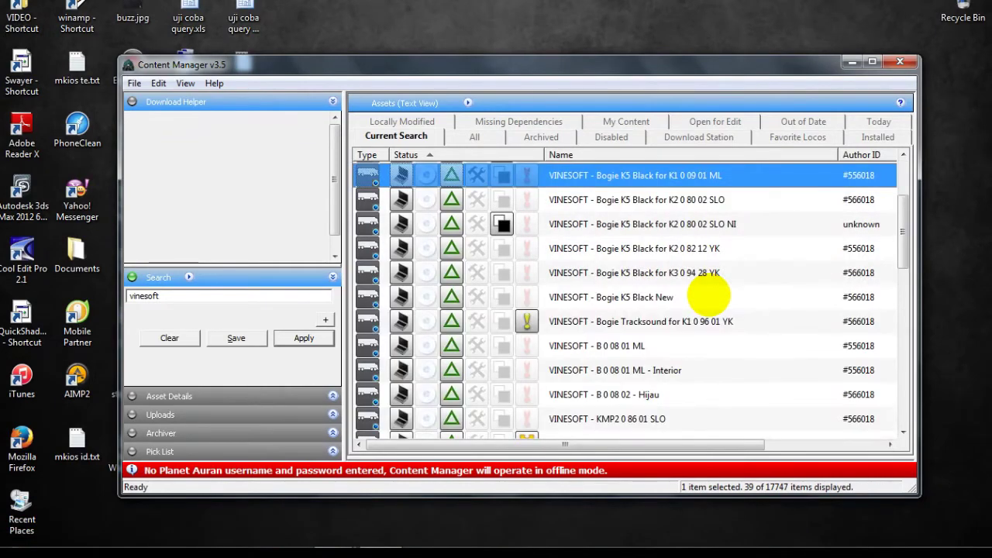
click(702, 293)
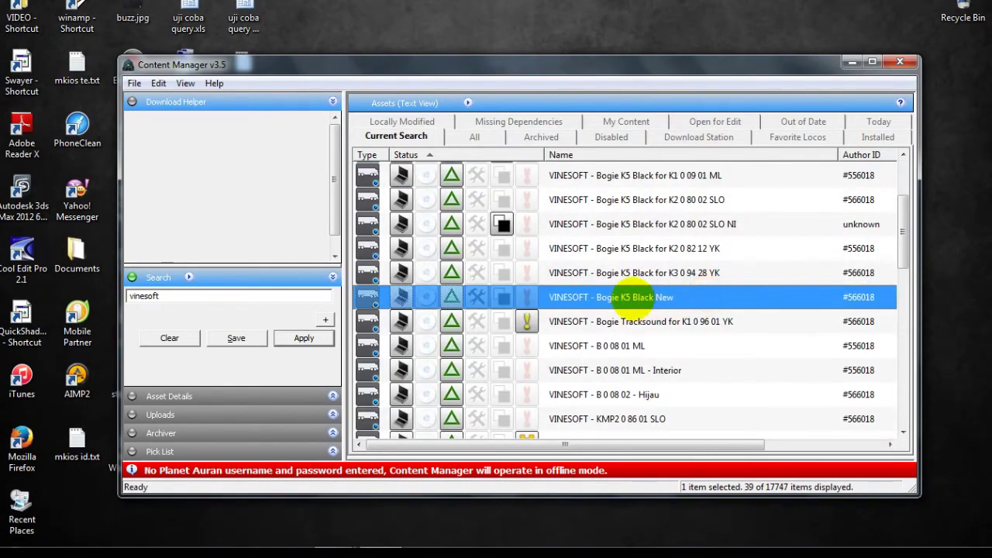
right_click(631, 300)
mouse_move(686, 407)
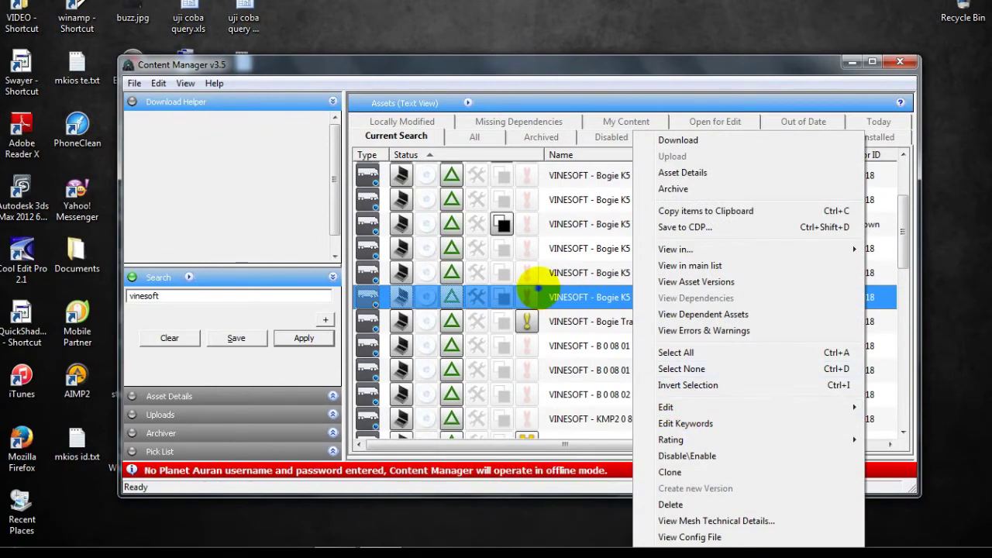
right_click(536, 293)
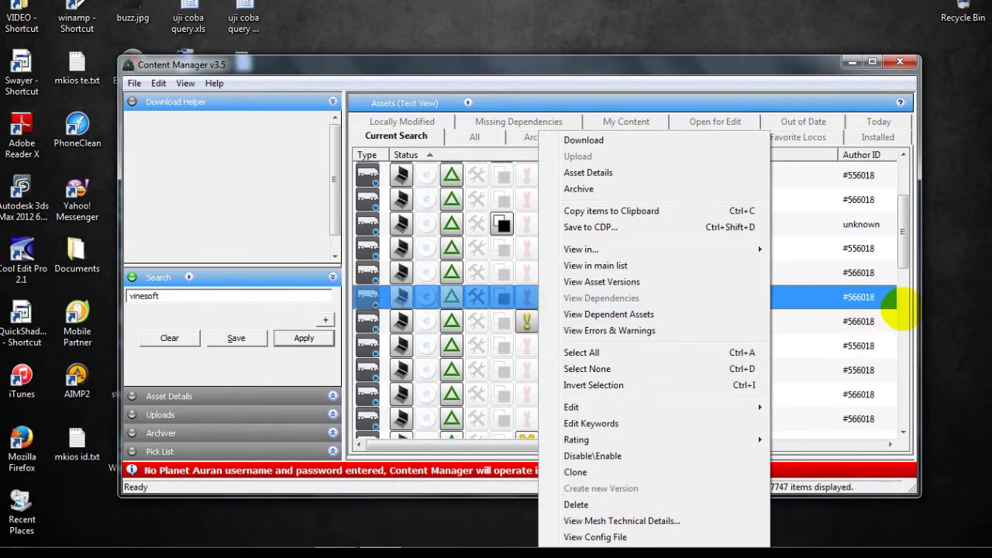
right_click(841, 296)
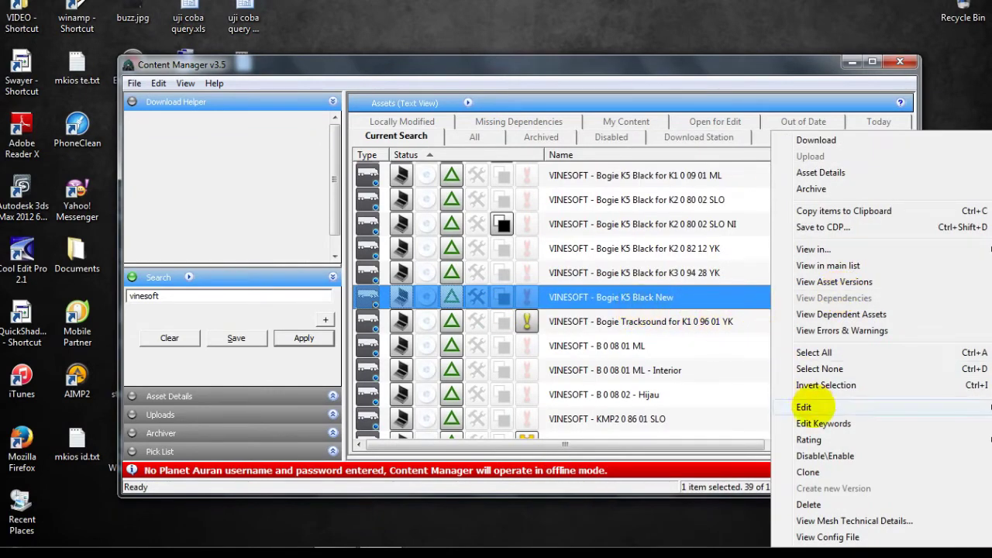
mouse_move(784, 405)
click(687, 461)
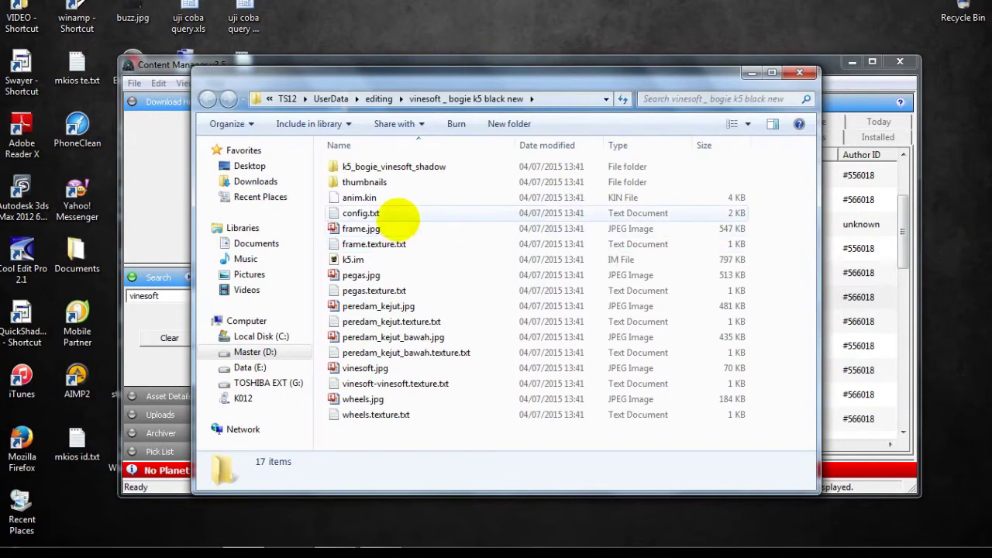
double_click(380, 215)
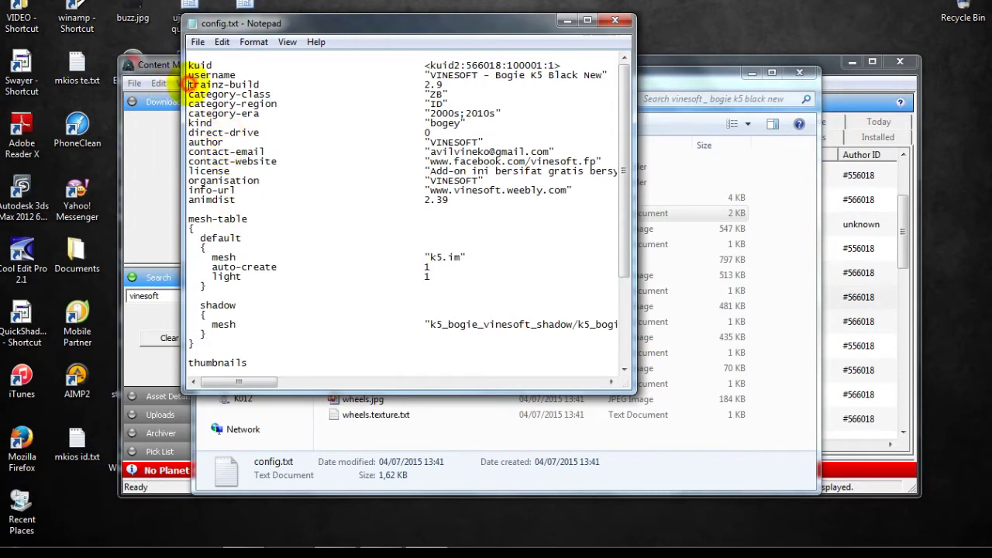
Clear the bogie's trainz-build value in config.txt, re-enter 2.9, and close the file.
drag(188, 76, 288, 84)
drag(608, 76, 448, 84)
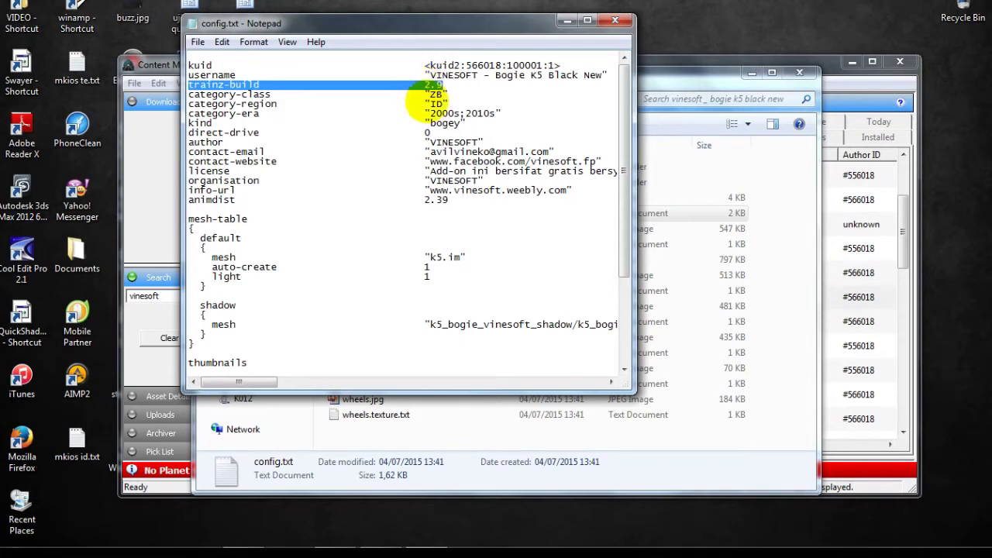
click(424, 85)
drag(424, 85, 443, 86)
text(3)
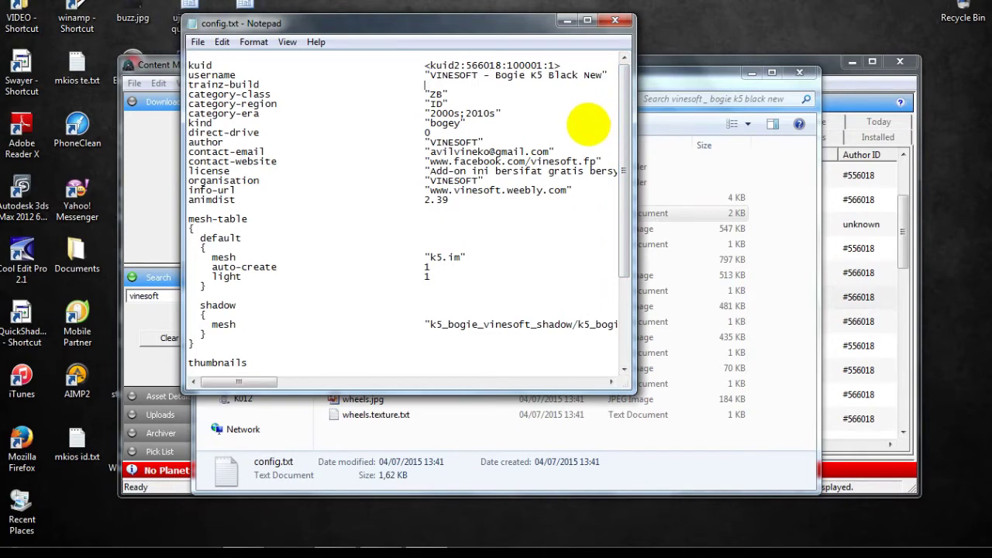
text(2)
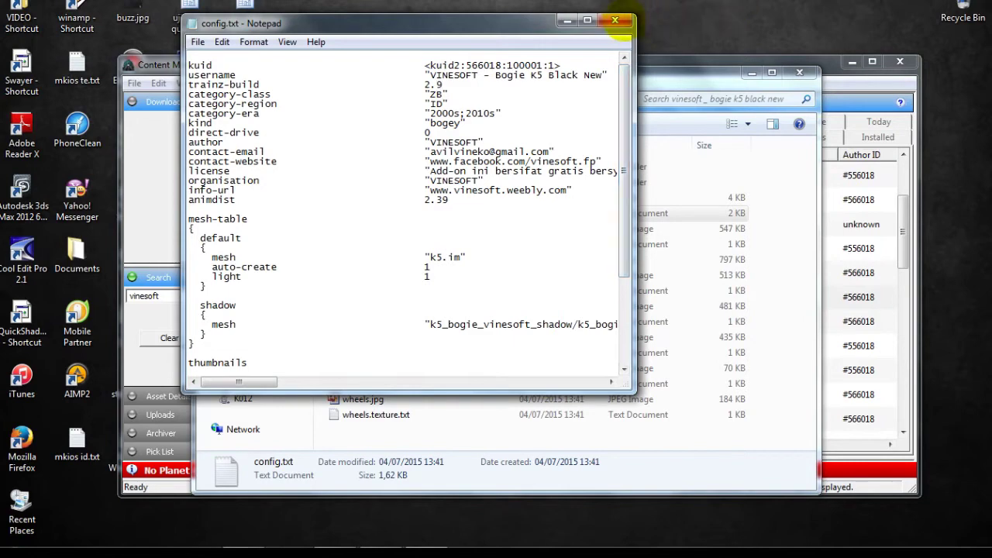
click(616, 20)
click(469, 291)
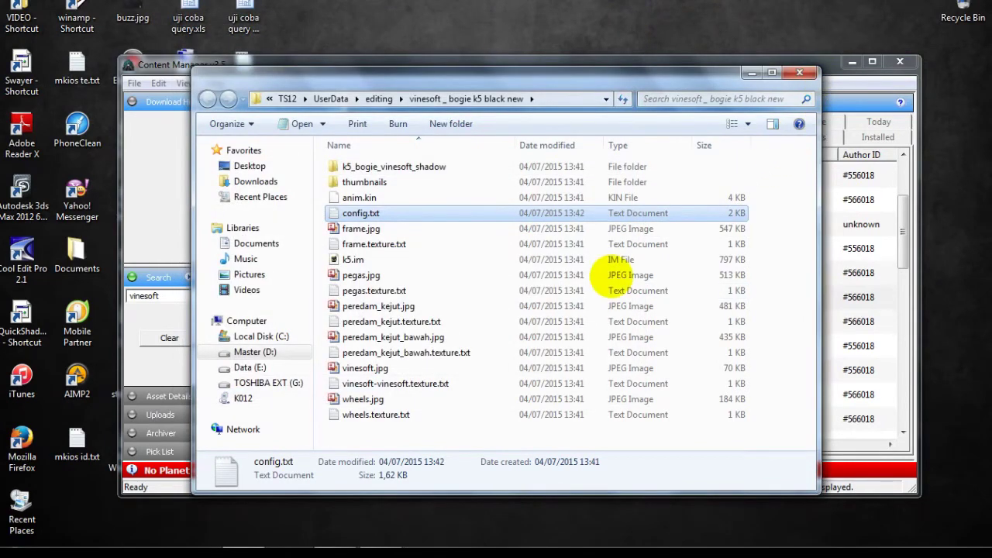
Close the bogie's folder and Content Manager v3.5, and switch back to Content Manager v3.3.
click(799, 72)
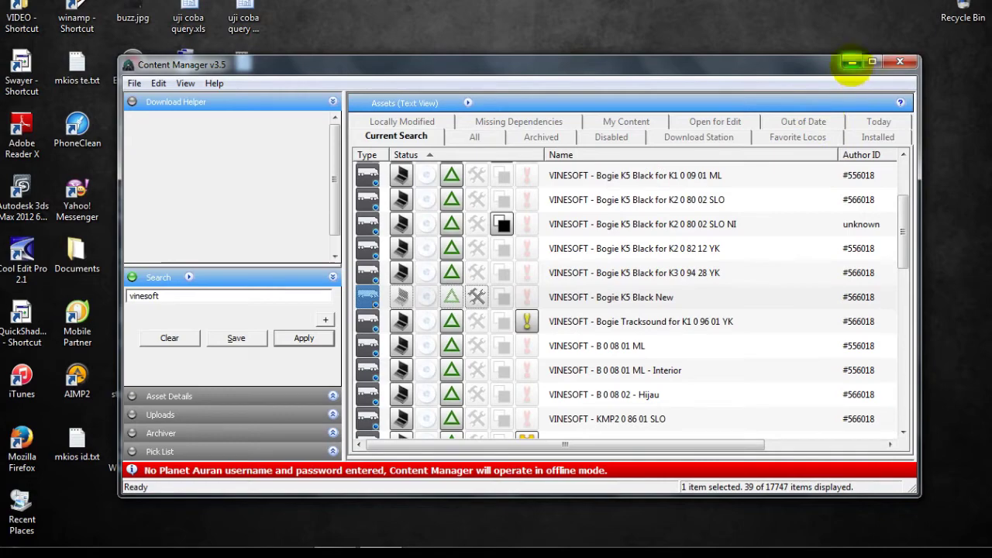
click(851, 62)
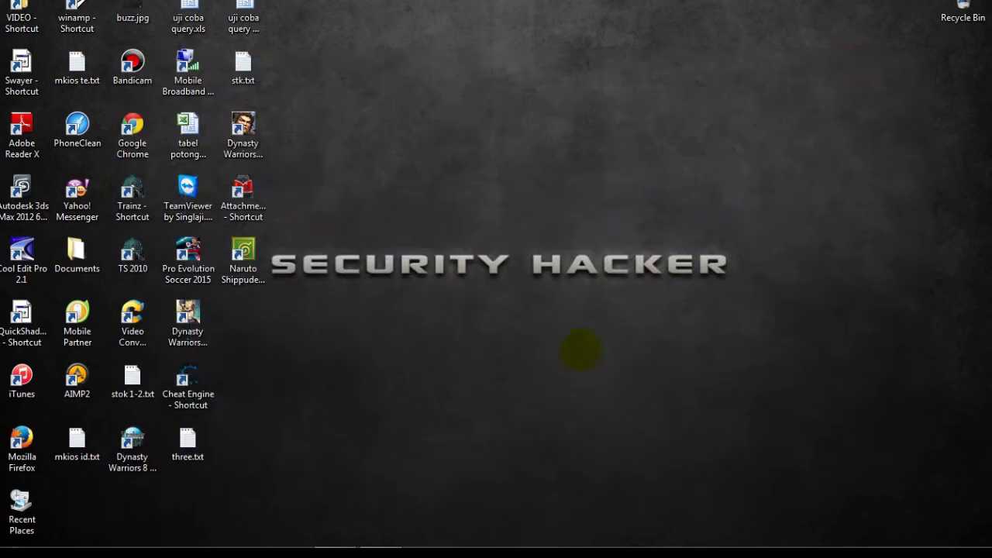
click(380, 532)
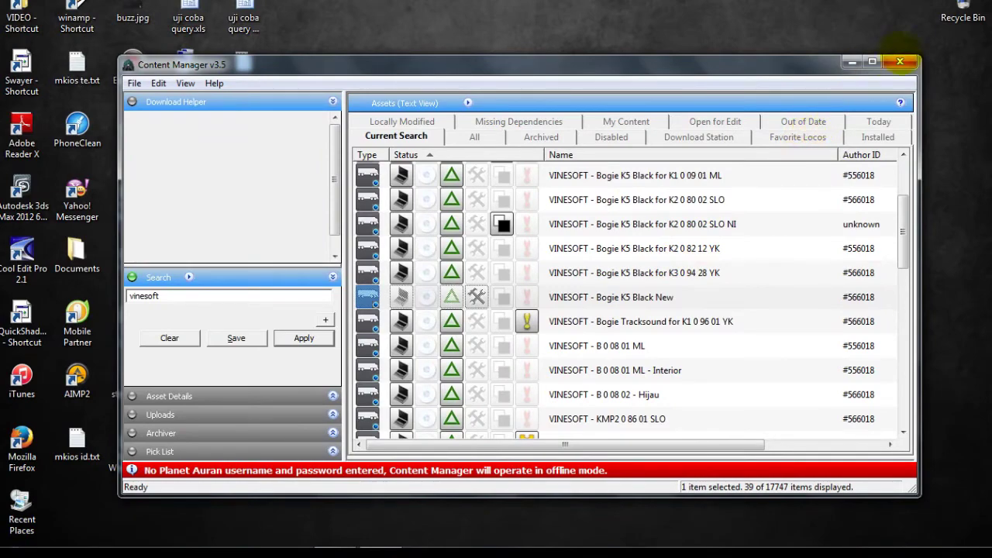
click(900, 62)
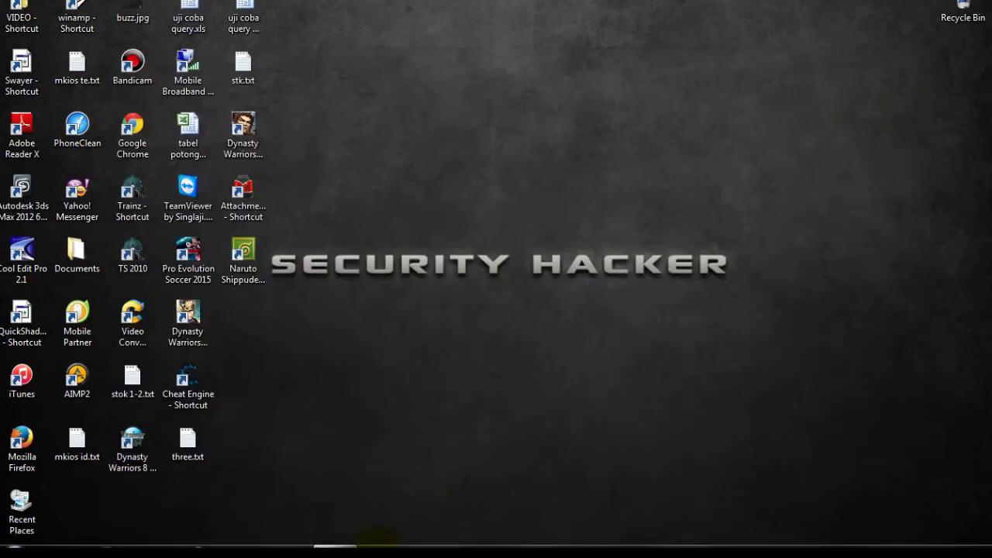
click(335, 532)
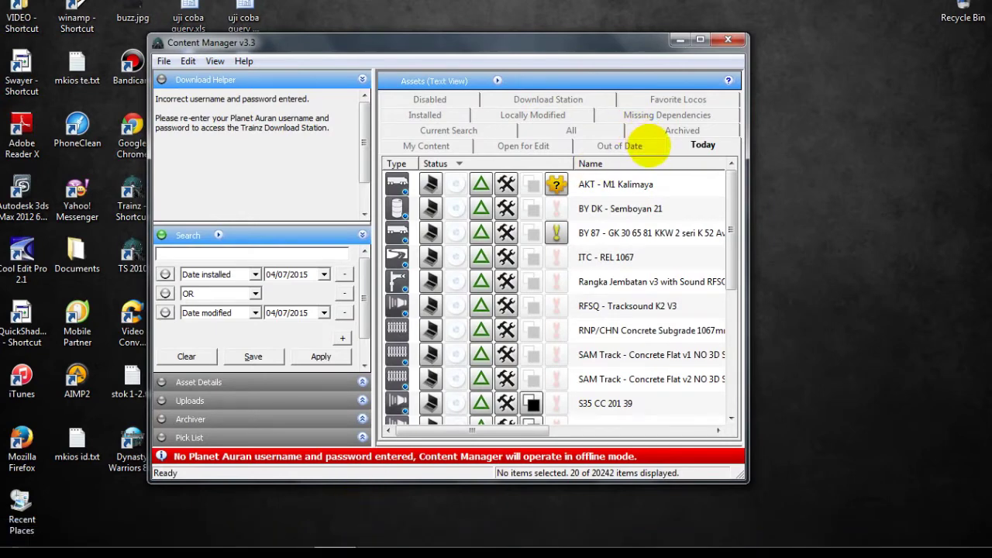
Refresh the list of today's assets and view the dependencies of the BY KTA - [KAI] - (GE U18C) CC 201 71 locomotive.
click(619, 146)
click(689, 146)
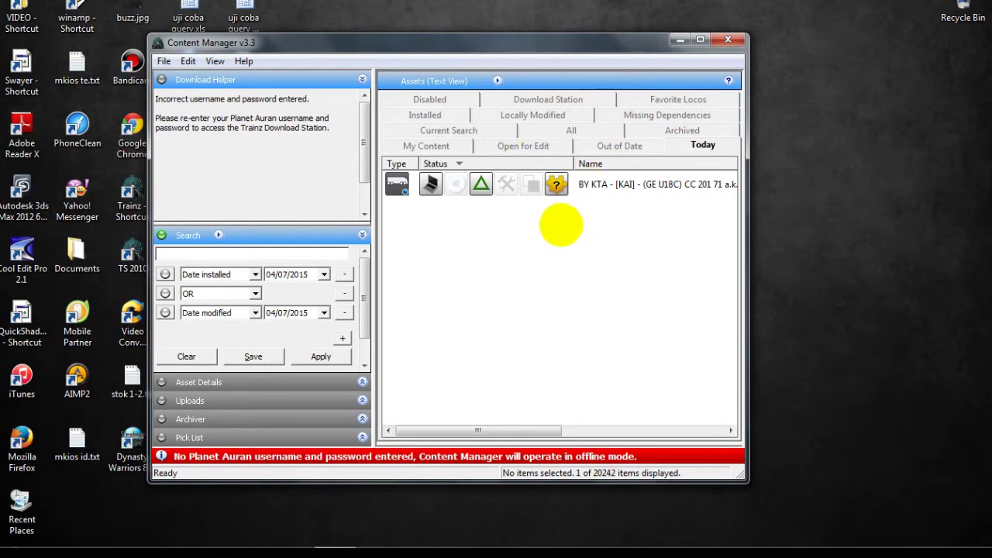
right_click(555, 186)
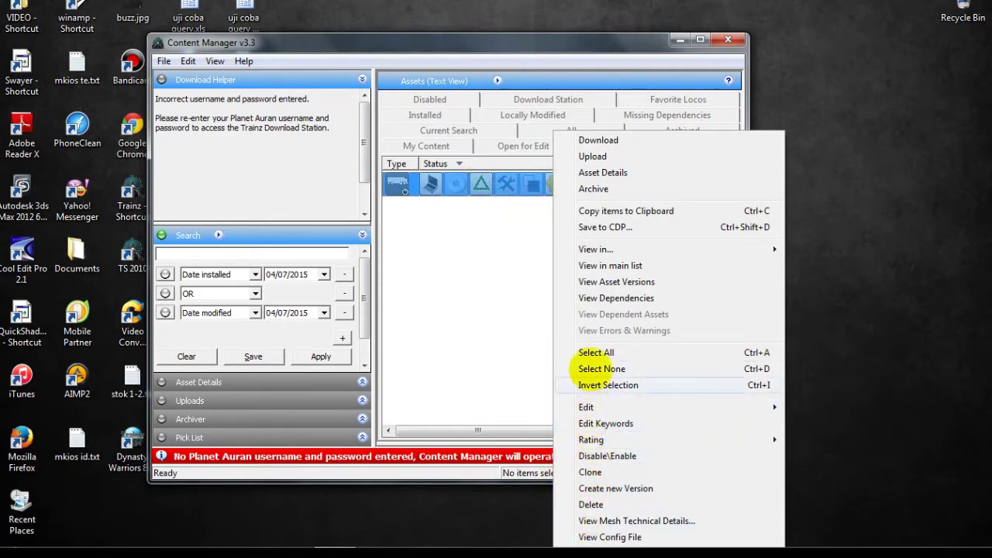
click(514, 244)
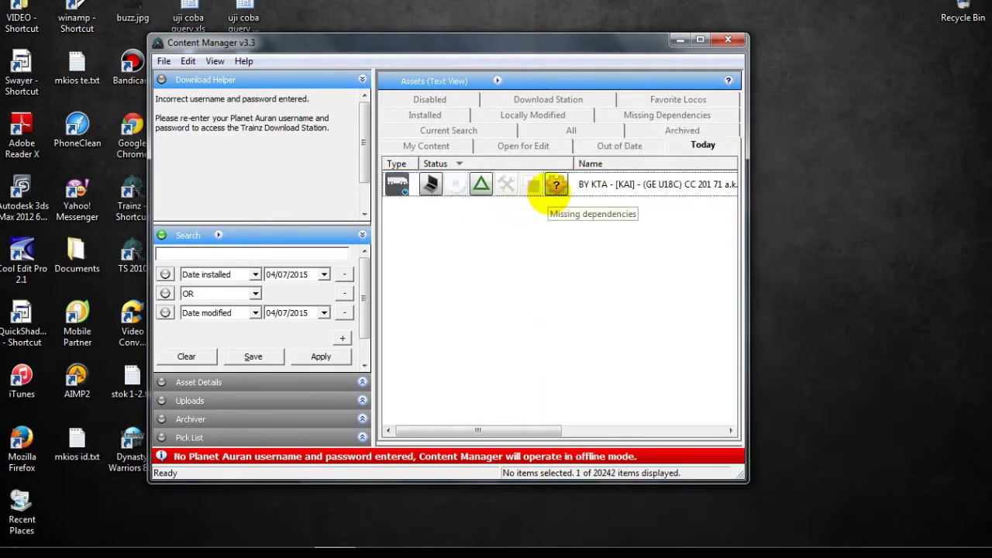
right_click(557, 184)
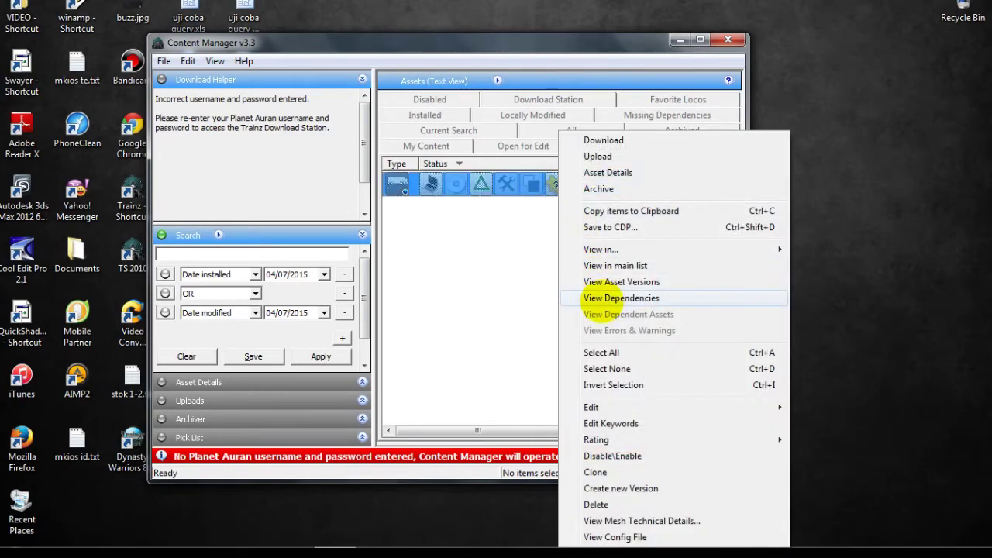
click(602, 298)
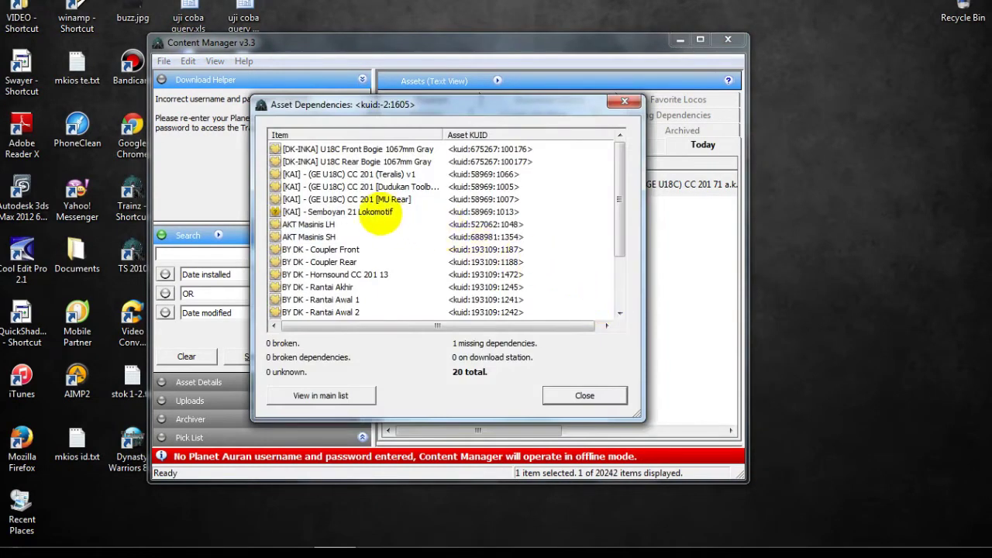
Copy the missing [KAI] - Semboyan 21 Lokomotif dependency from the dependency list and close the list.
click(376, 214)
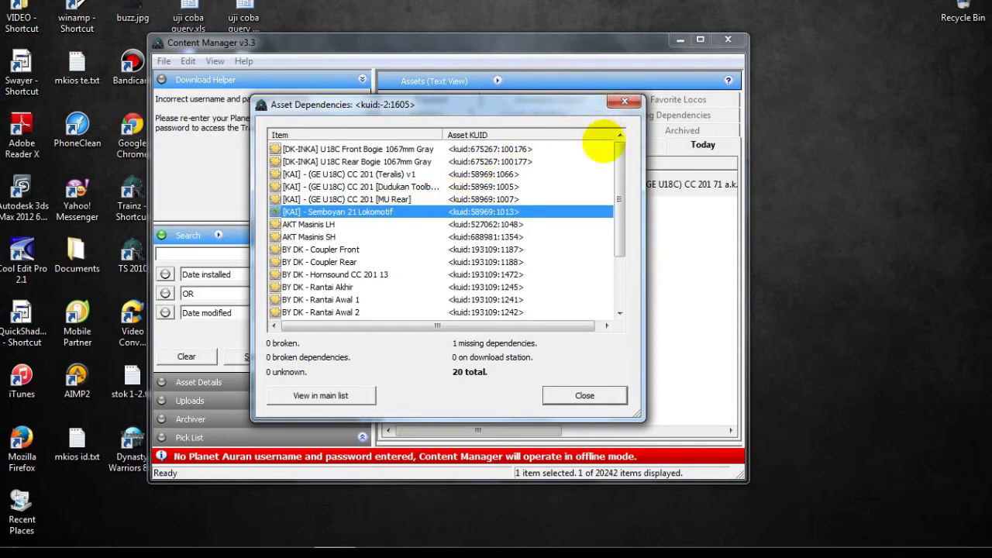
scroll(618, 170, down, 2)
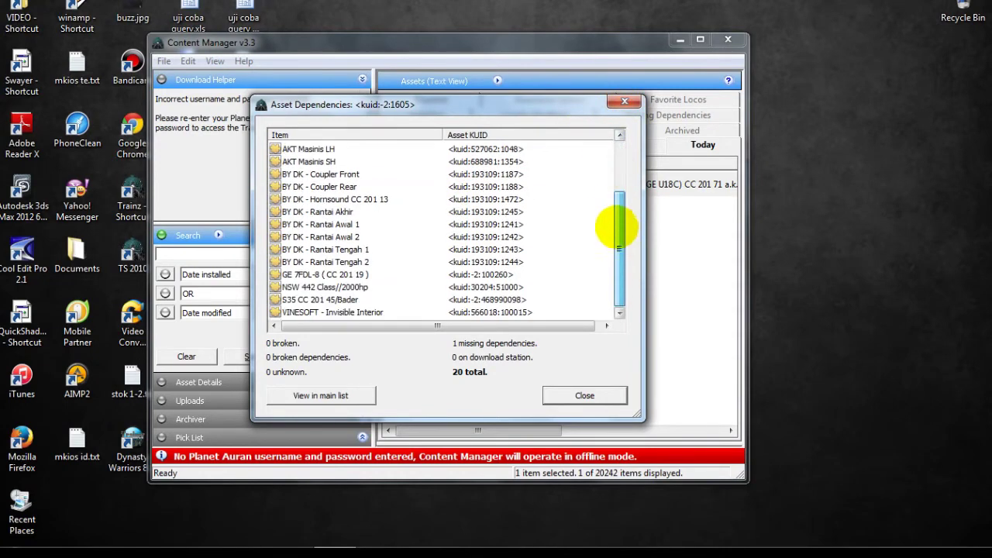
scroll(620, 210, up, 2)
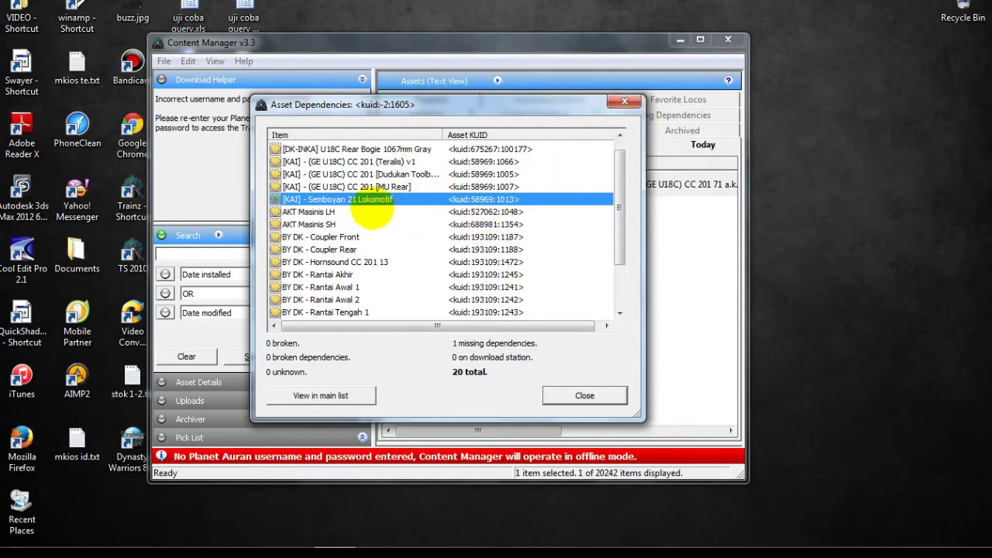
mouse_move(360, 204)
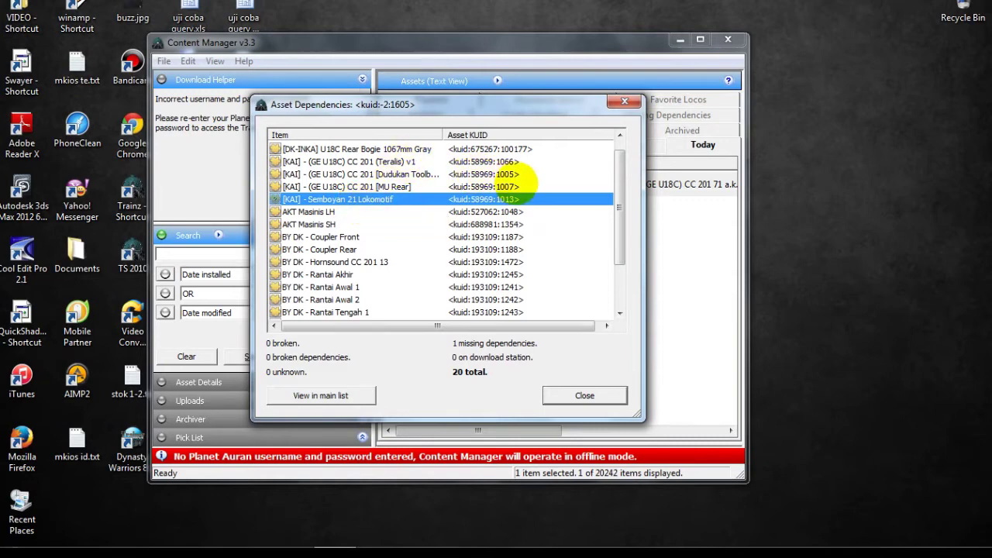
right_click(476, 199)
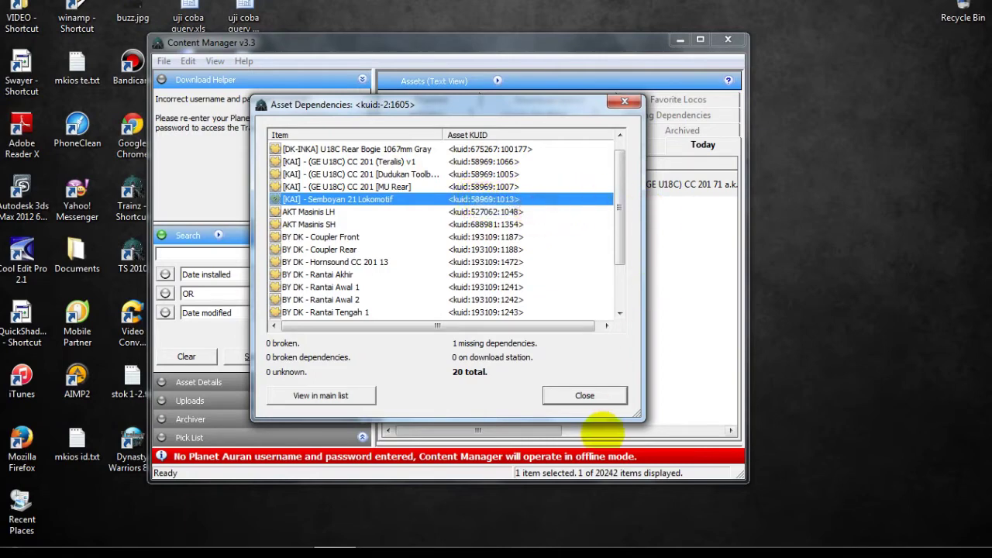
click(584, 395)
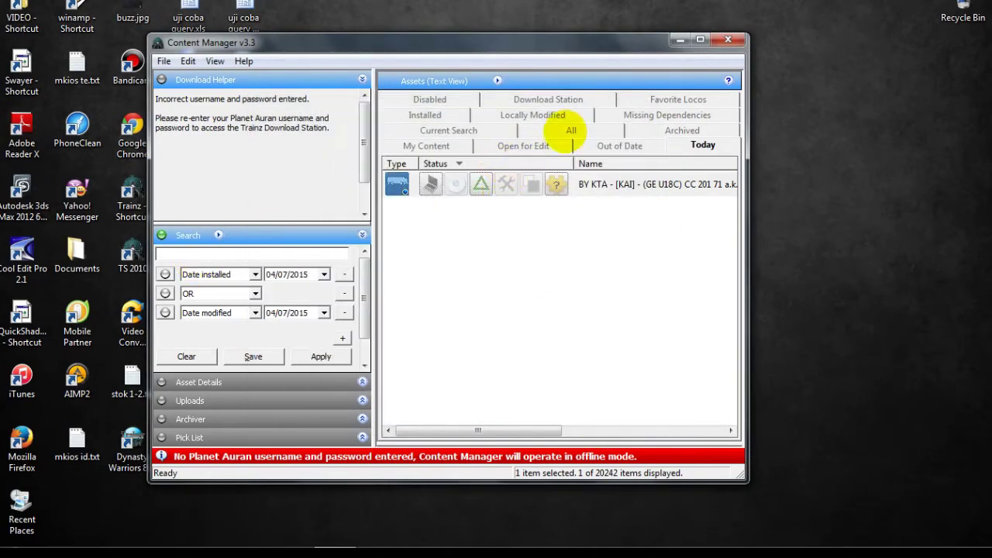
Search all assets for "Semboyan 21 Lokomotif", using the copied dependency text without its prefix.
click(570, 129)
click(241, 283)
right_click(241, 285)
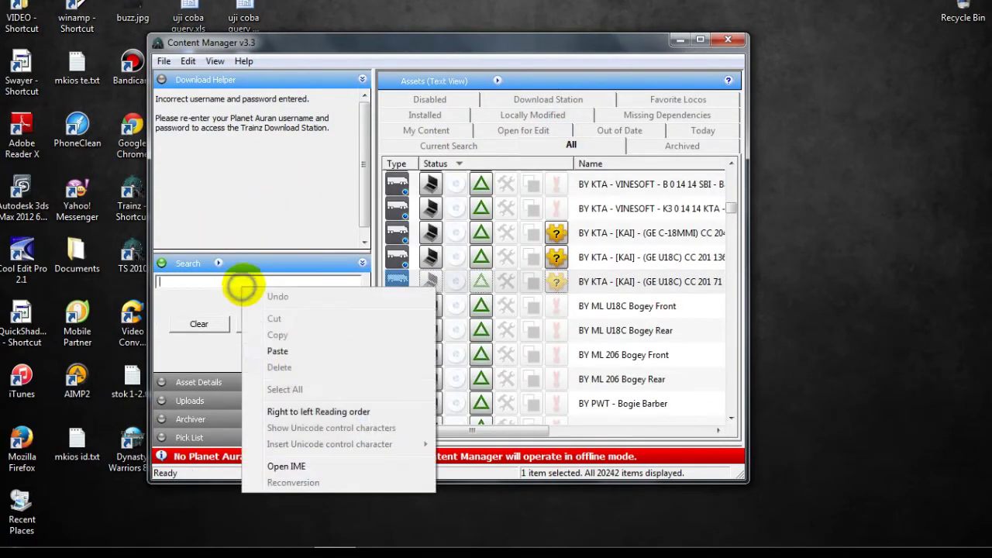
click(283, 347)
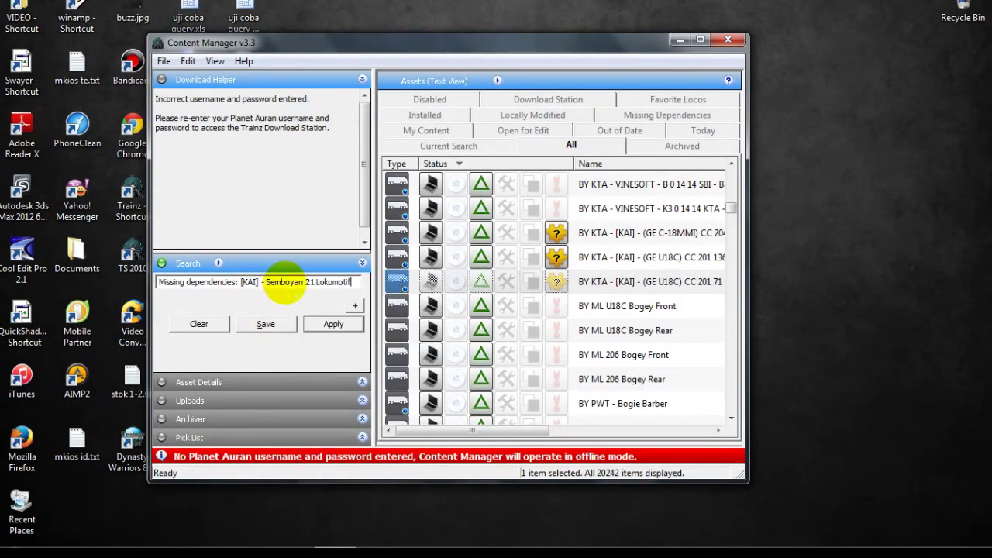
click(267, 281)
drag(266, 281, 159, 284)
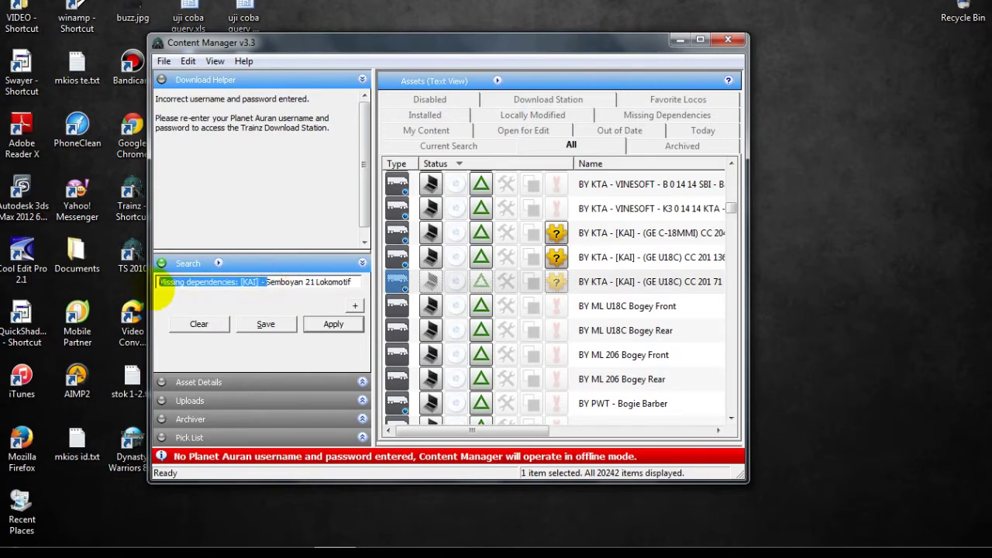
key(Delete)
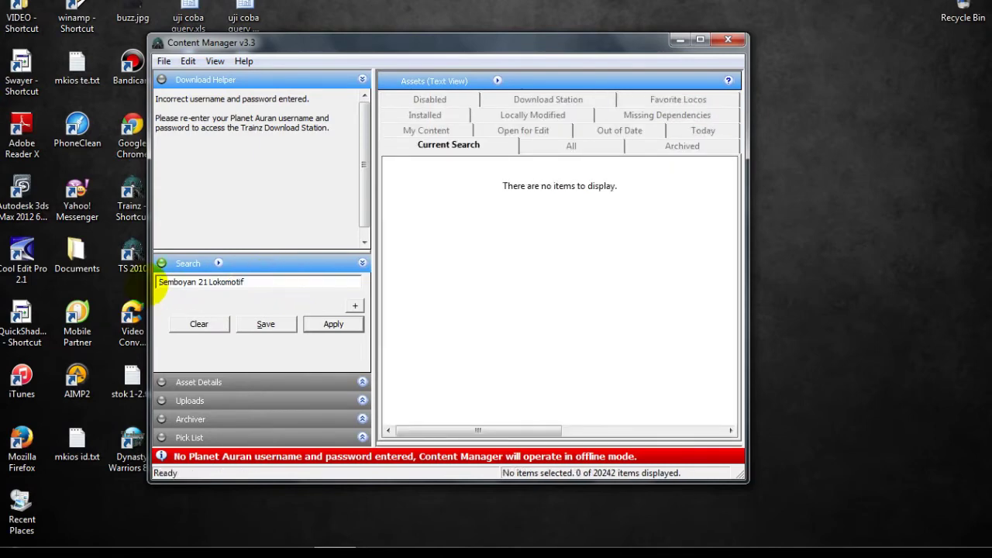
key(Return)
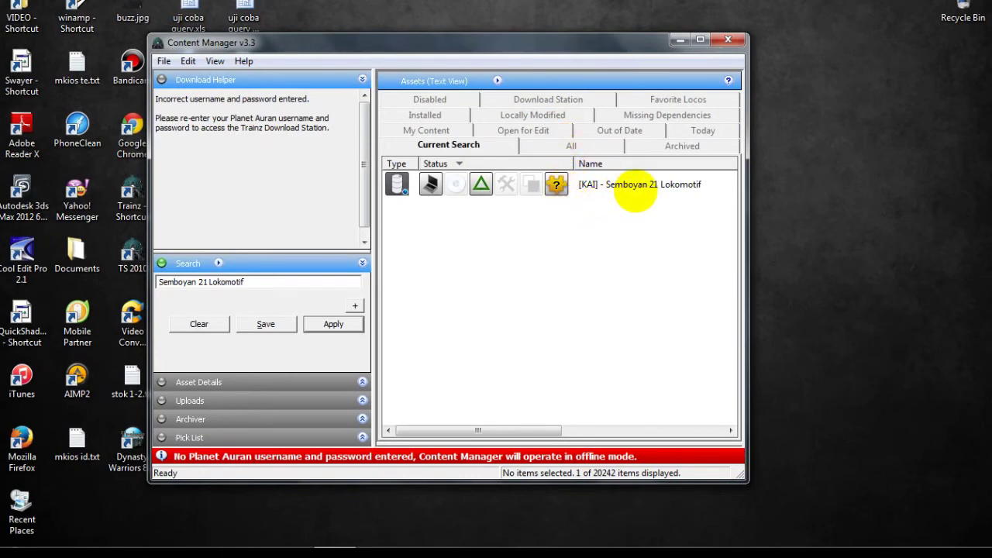
Open [KAI] - Semboyan 21 Lokomotif in Content Creator Plus and delete the <kuid:193109:1240> entry from its kuid-table.
right_click(573, 181)
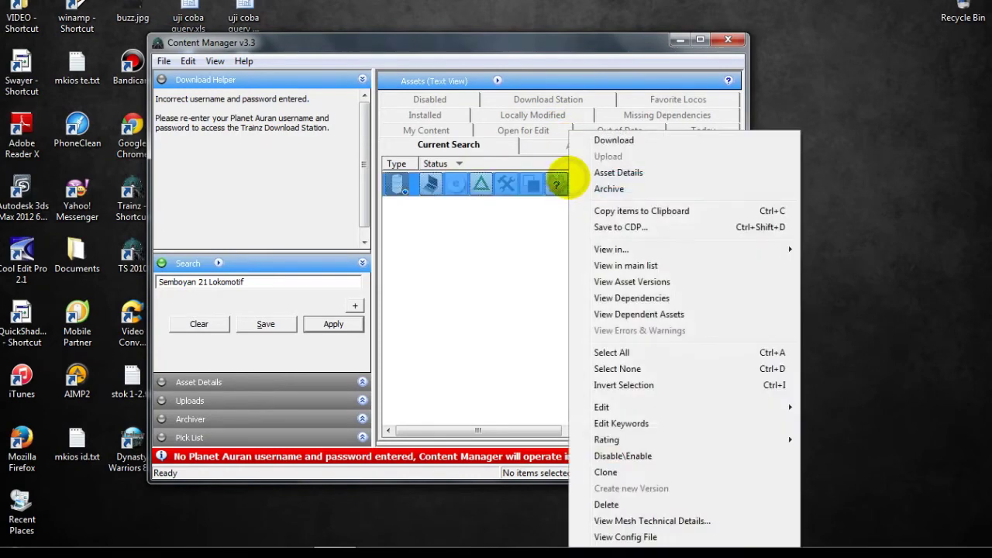
mouse_move(647, 403)
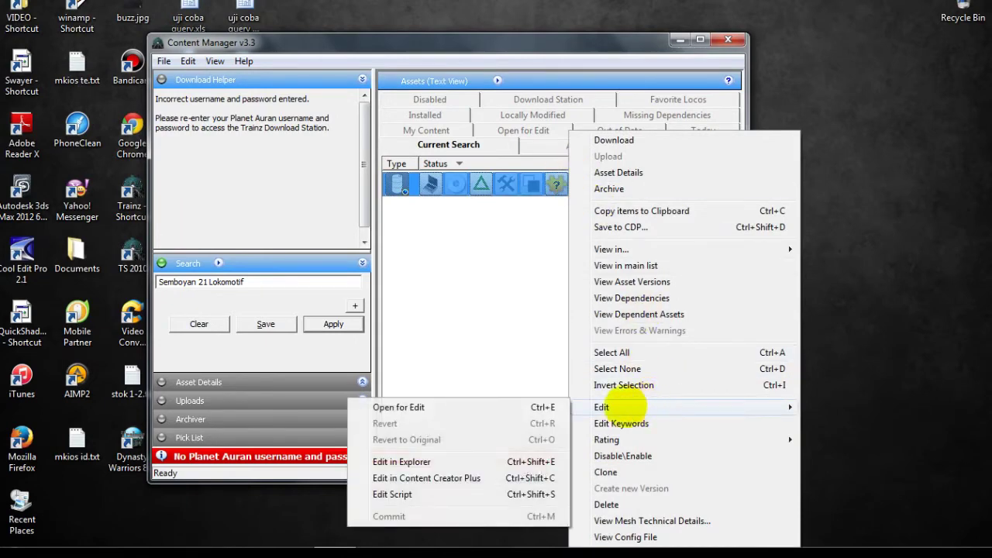
click(398, 416)
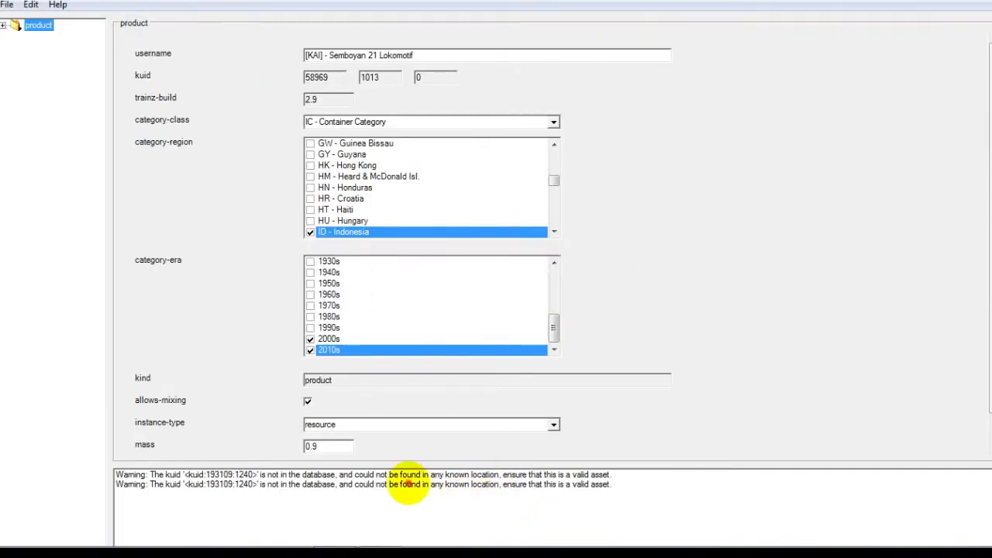
double_click(402, 485)
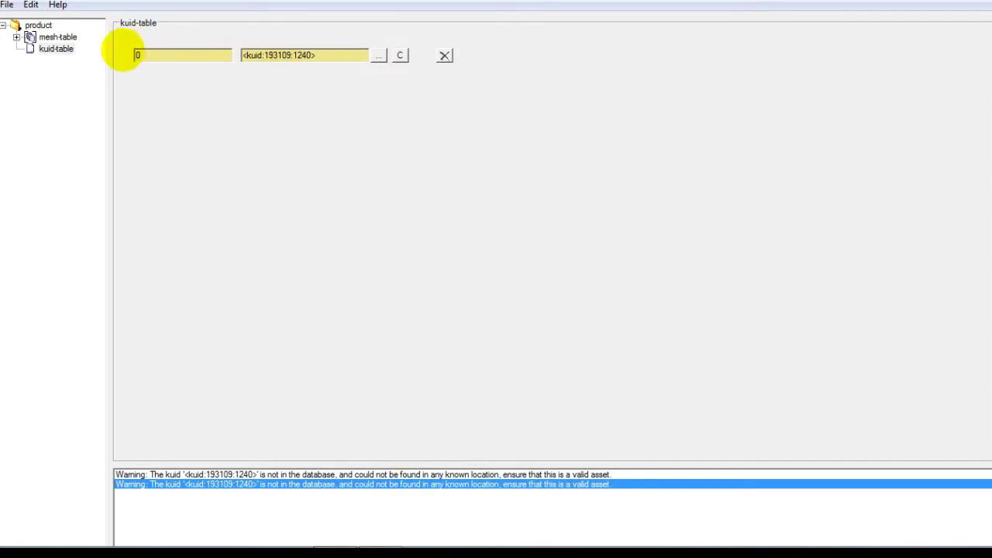
click(444, 56)
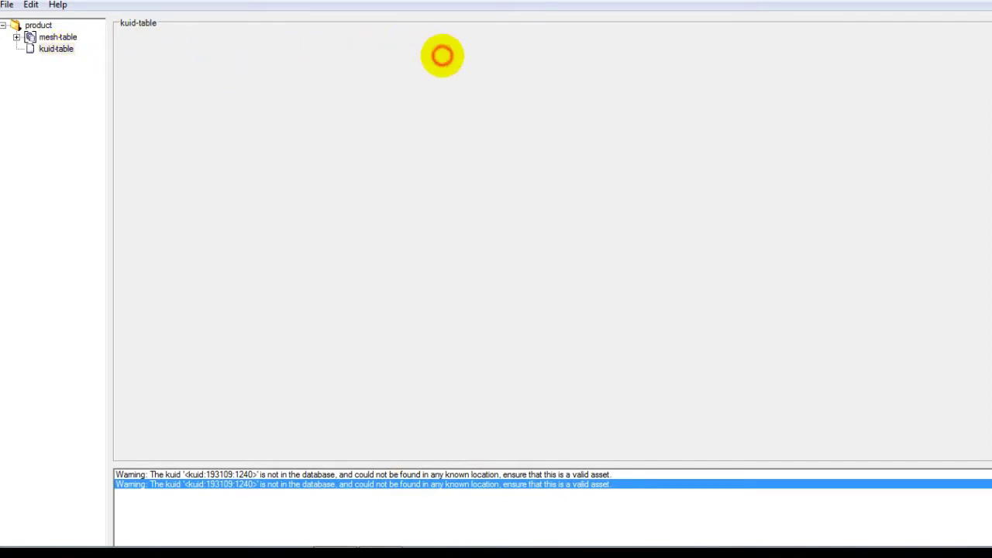
Set the asset's product-category to Bulk Load in place of the missing kuid and refresh the asset.
double_click(263, 475)
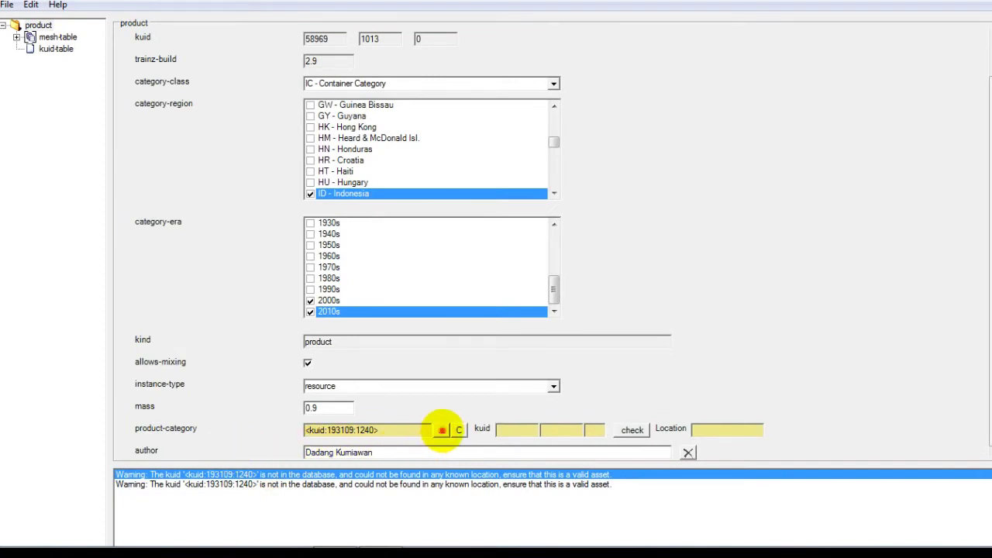
click(442, 431)
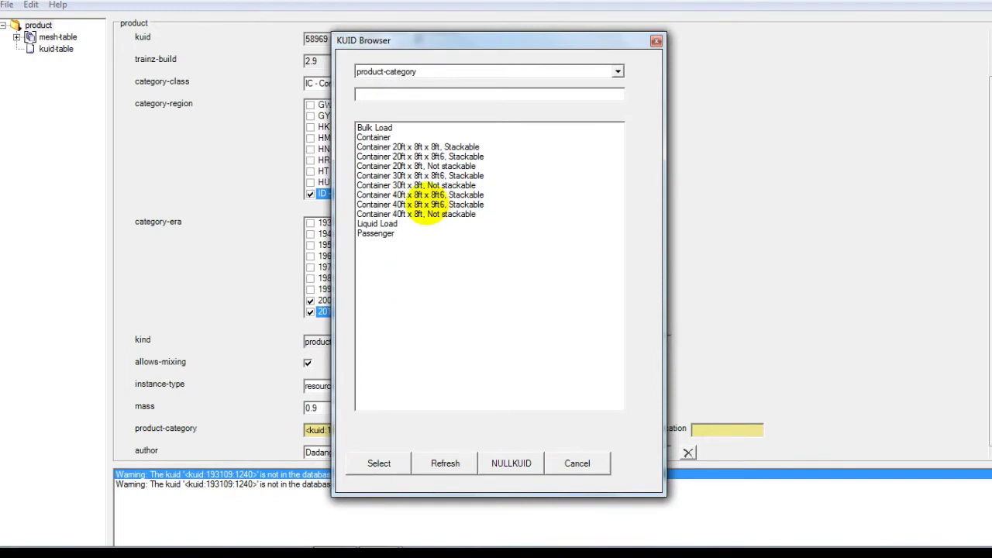
click(426, 127)
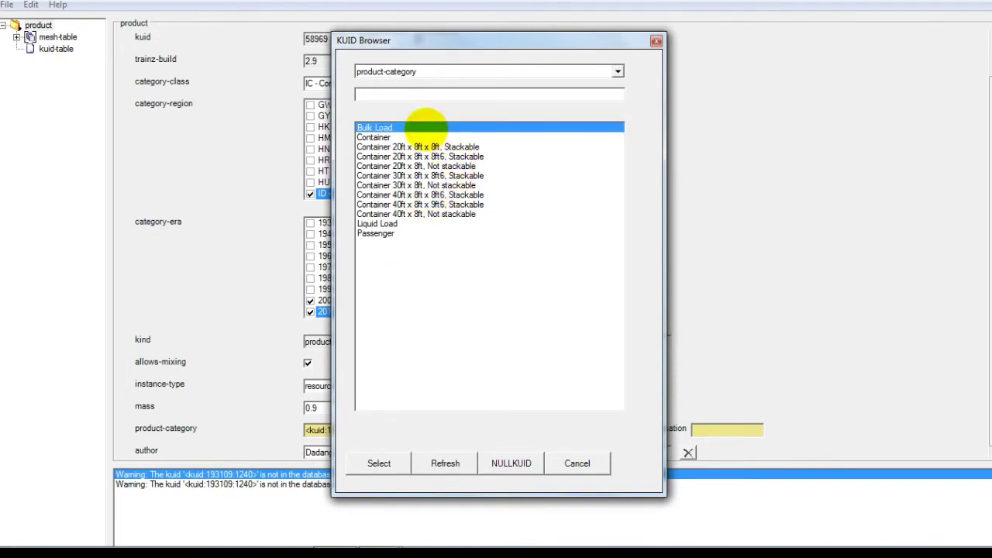
double_click(425, 127)
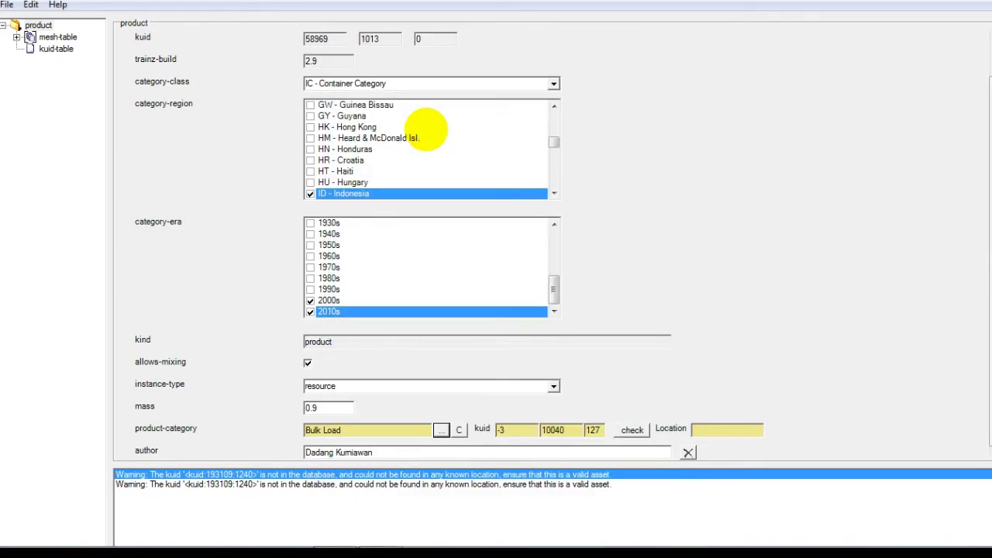
click(31, 4)
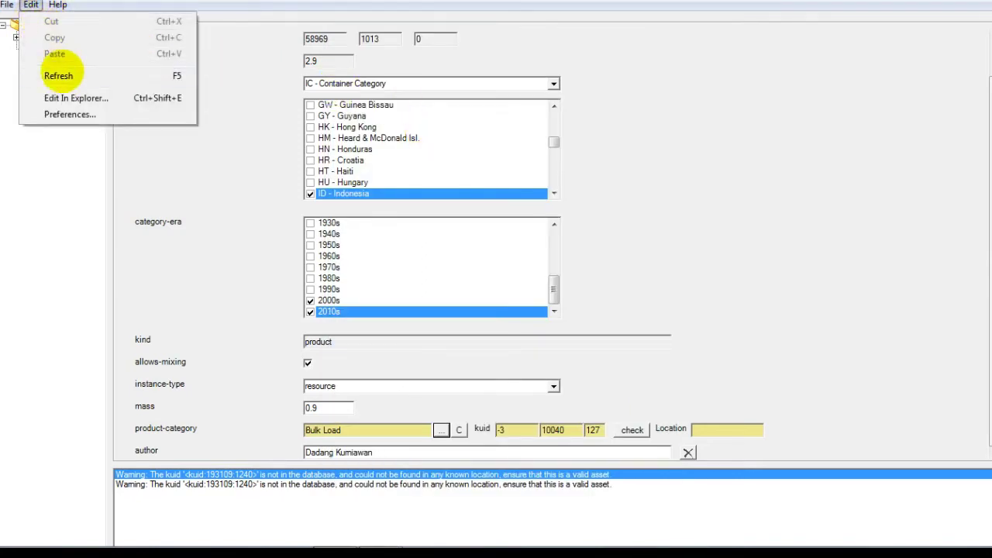
click(60, 75)
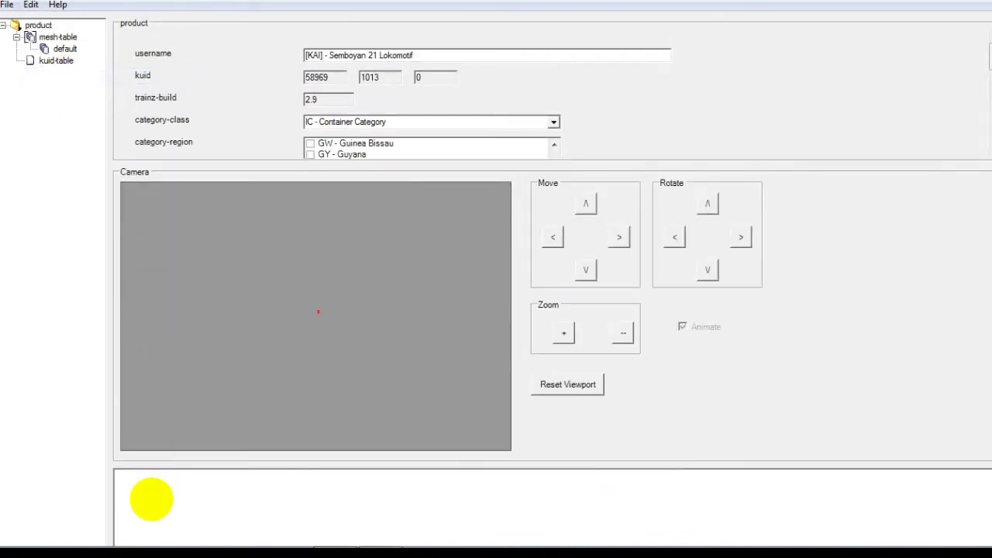
click(152, 499)
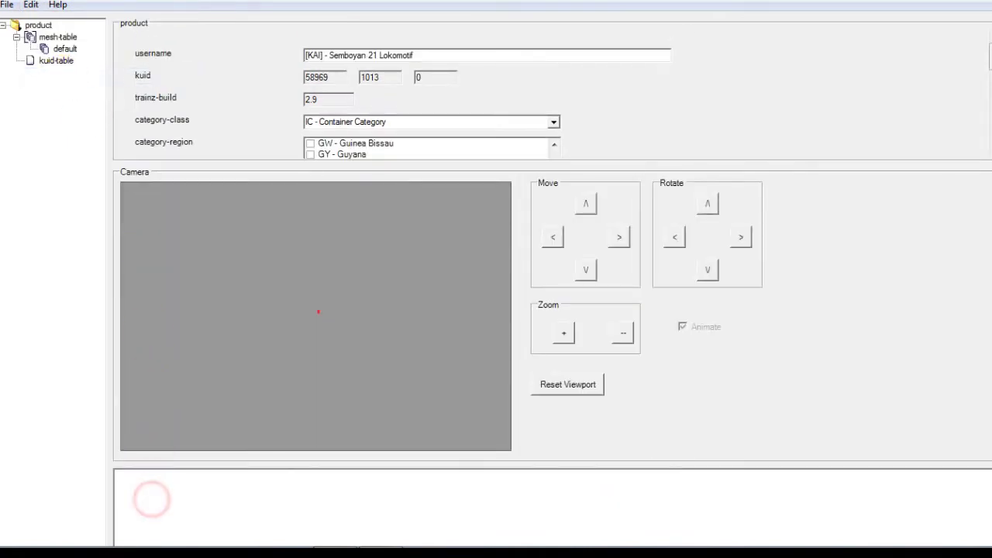
Save the asset's config file and exit Content Creator Plus.
click(7, 4)
click(17, 22)
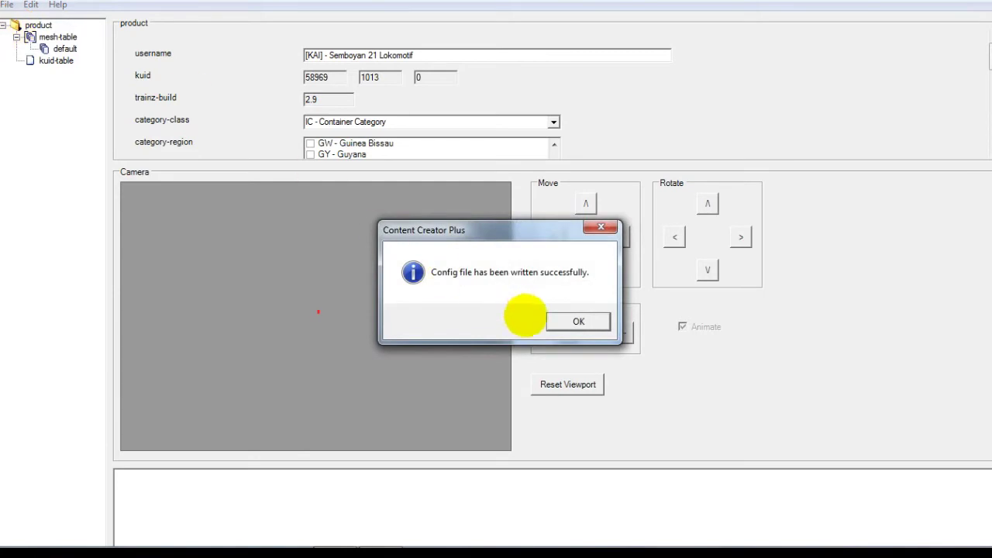
click(549, 322)
click(7, 5)
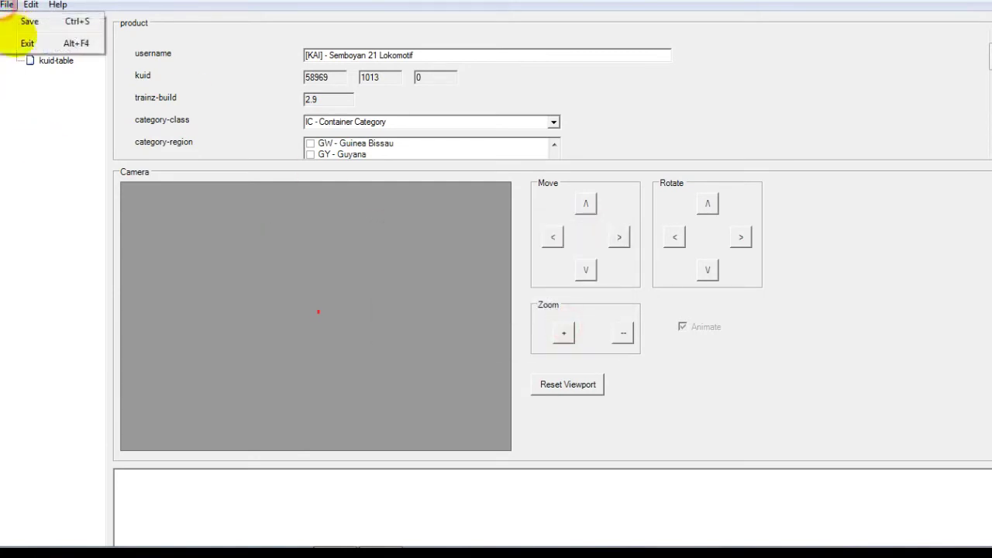
click(22, 44)
Commit the [KAI] - Semboyan 21 Lokomotif asset and select it in the list of today's assets.
right_click(576, 183)
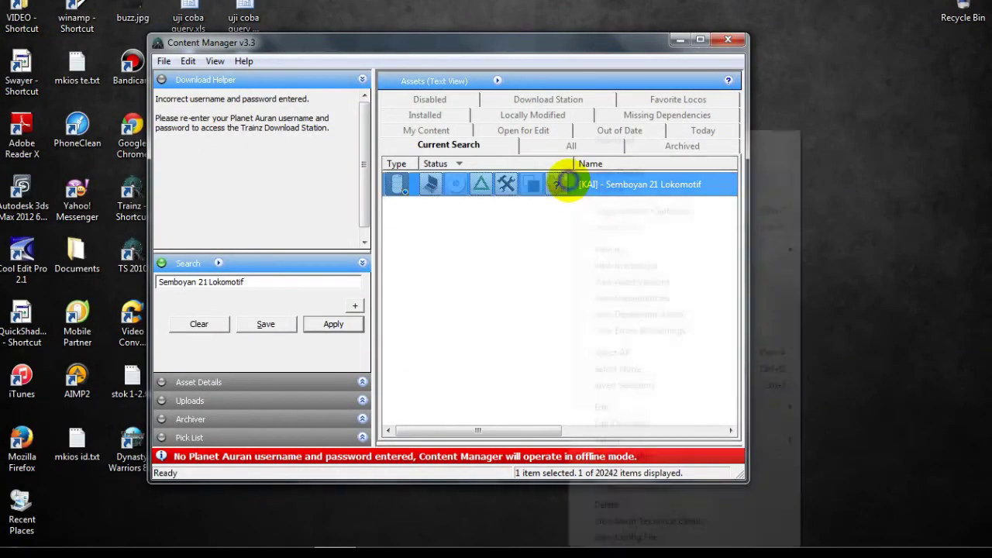
mouse_move(632, 409)
click(391, 513)
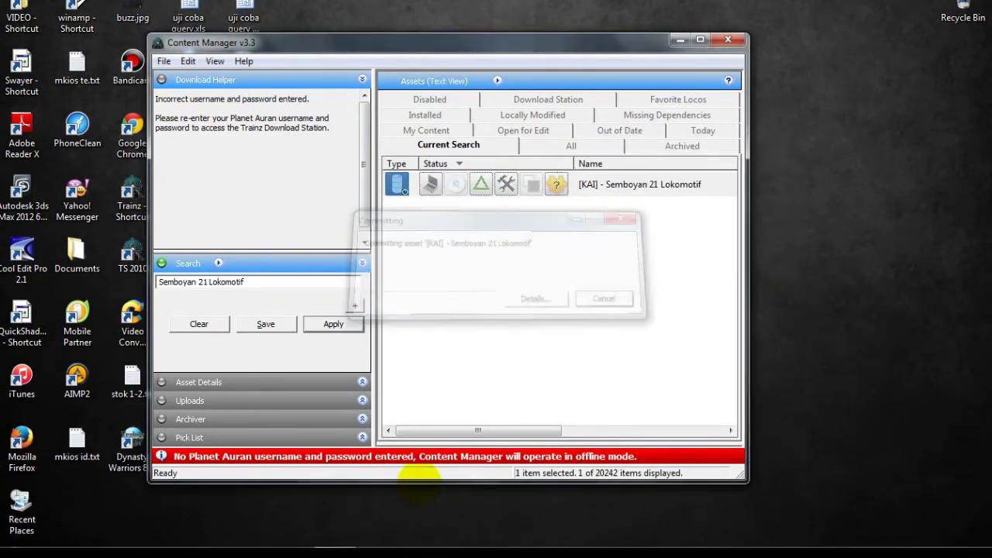
click(542, 251)
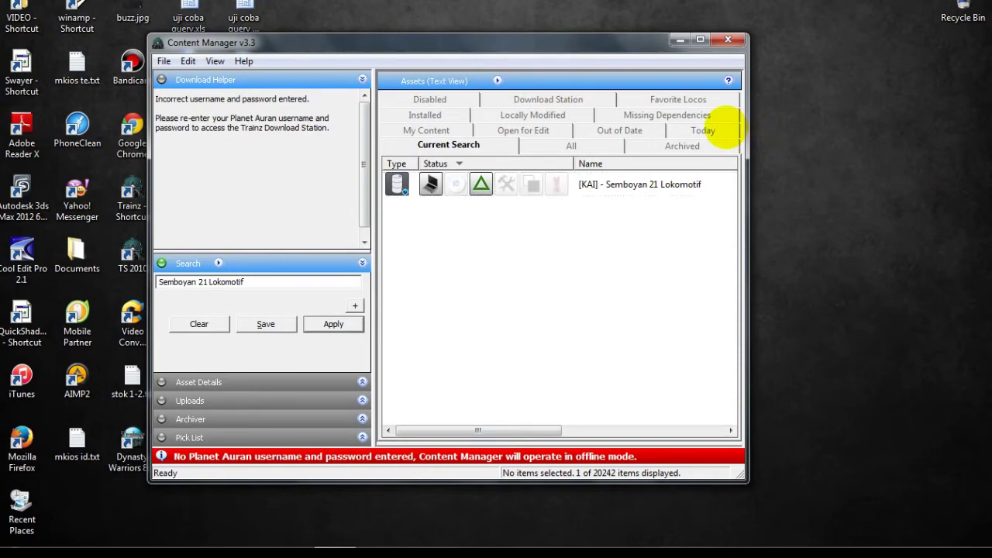
click(719, 129)
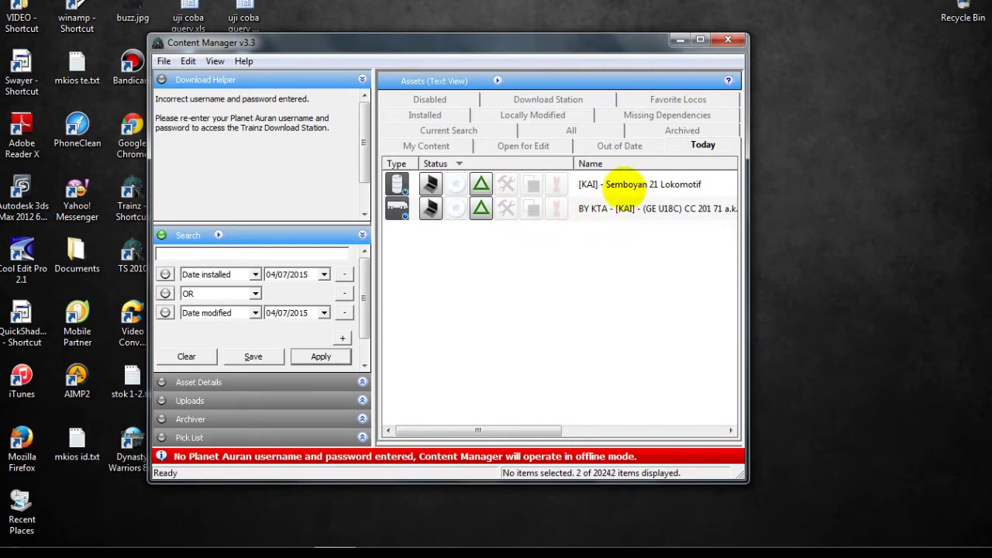
click(616, 186)
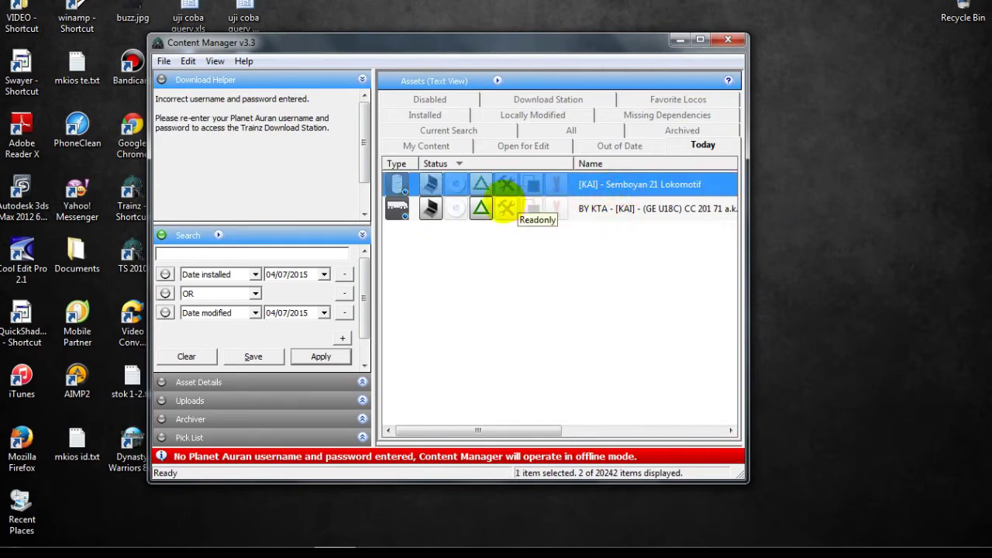
Close Content Manager and launch Trainz Simulator 2010 from the desktop.
click(561, 226)
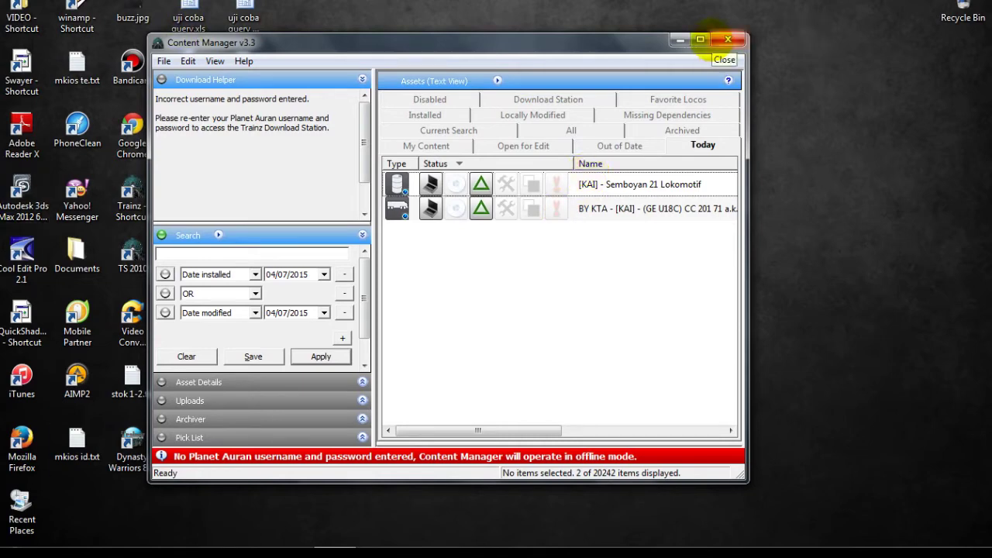
click(726, 41)
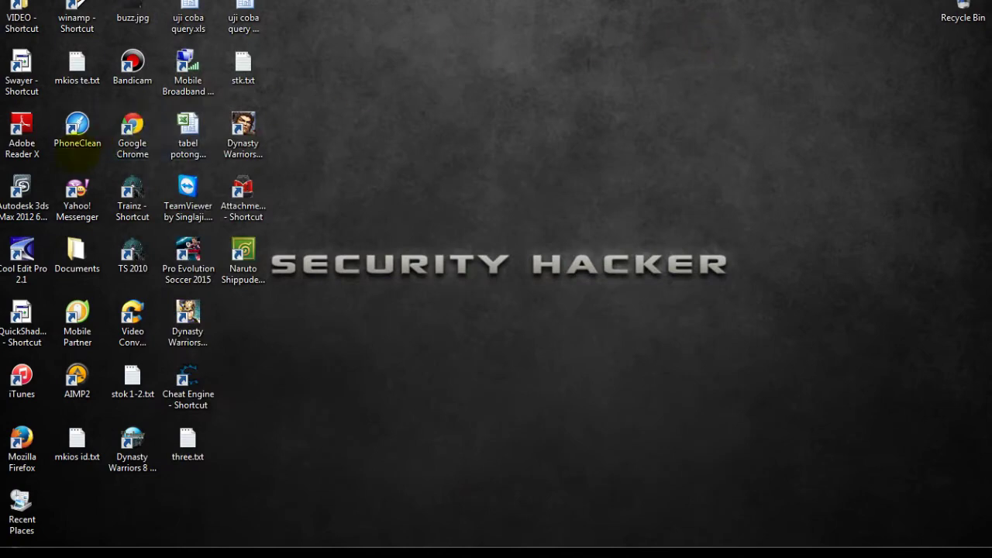
click(131, 198)
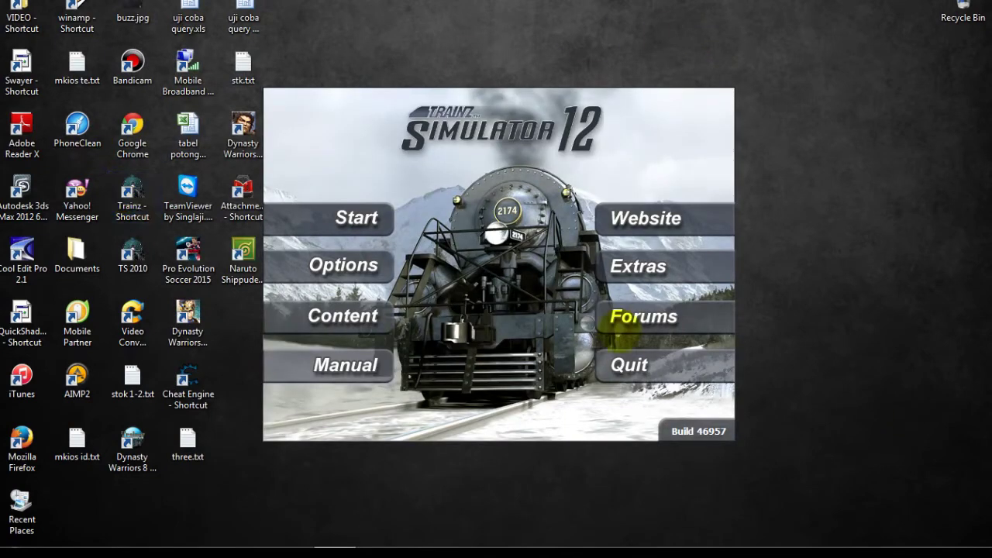
click(637, 367)
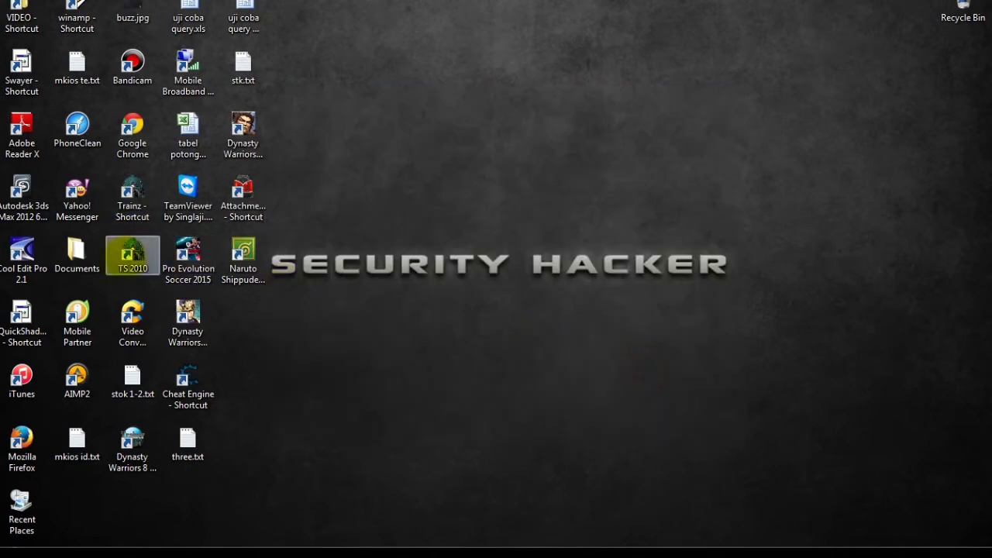
double_click(131, 256)
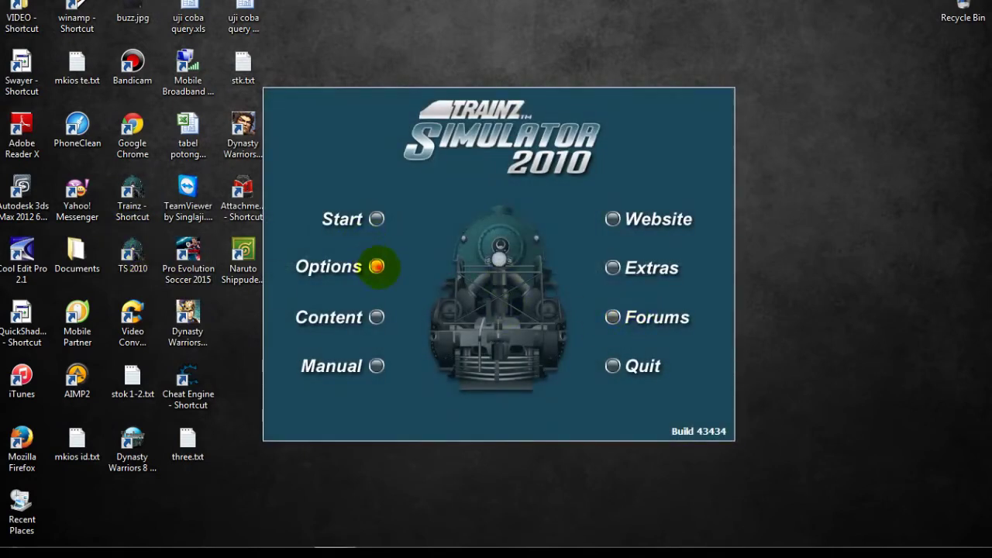
Open the Trainz configuration options and review the CD key entry and the registered key list.
click(376, 266)
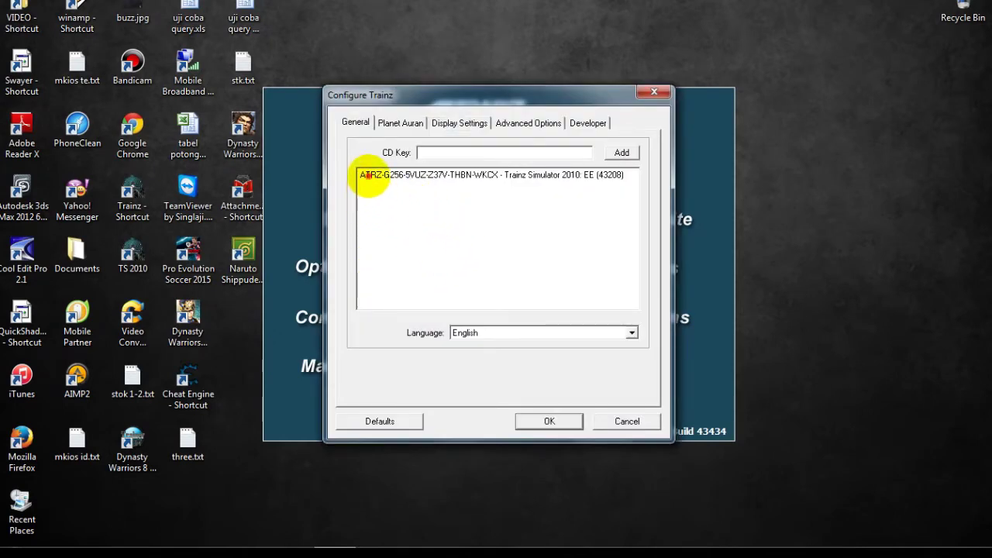
click(370, 176)
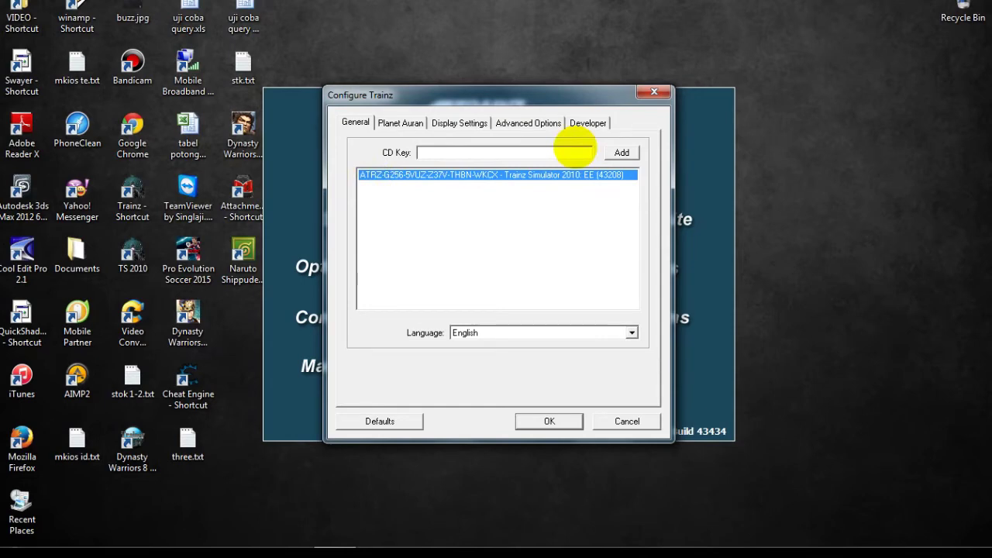
click(574, 149)
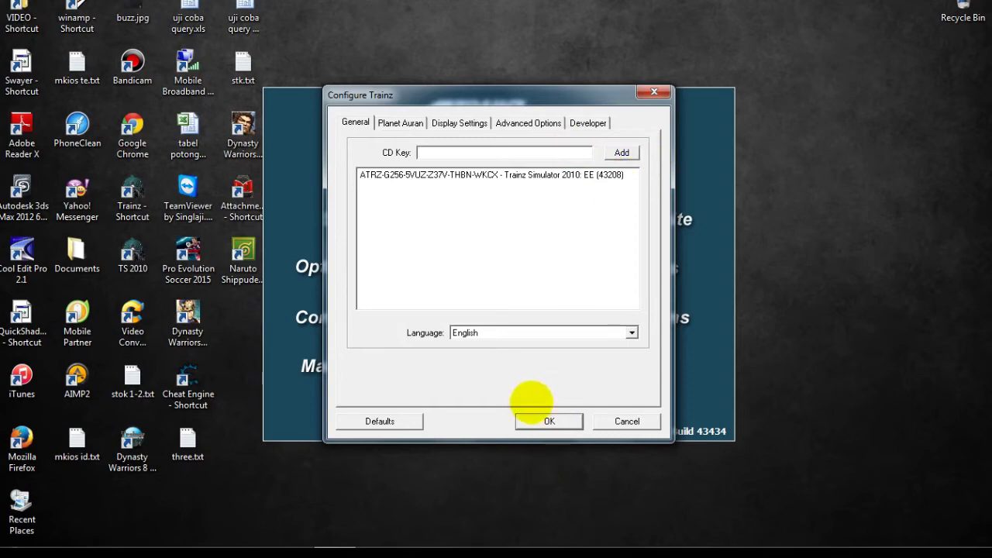
click(458, 152)
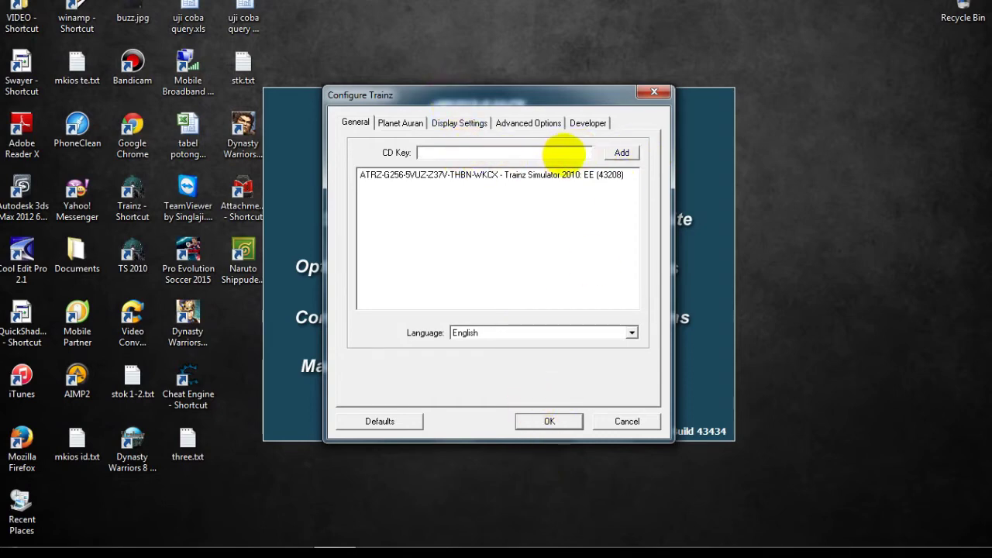
click(620, 153)
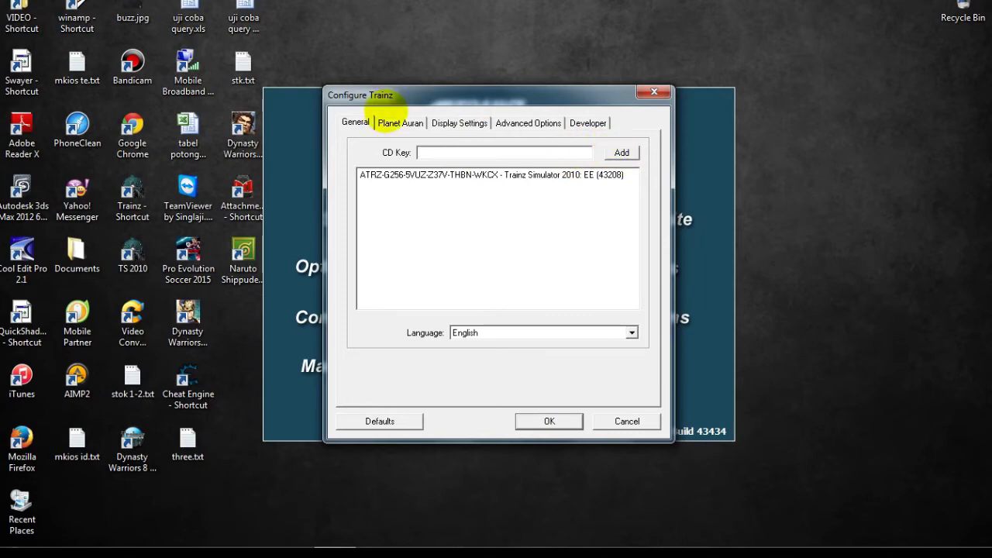
click(392, 122)
Examine the display settings, including the available display resolutions and antialias modes.
click(459, 123)
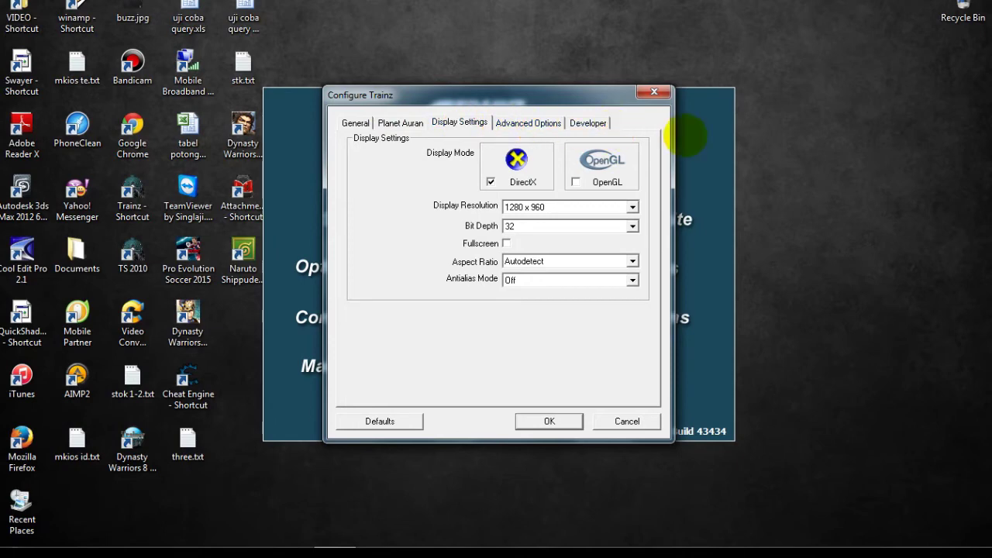
drag(575, 98, 573, 71)
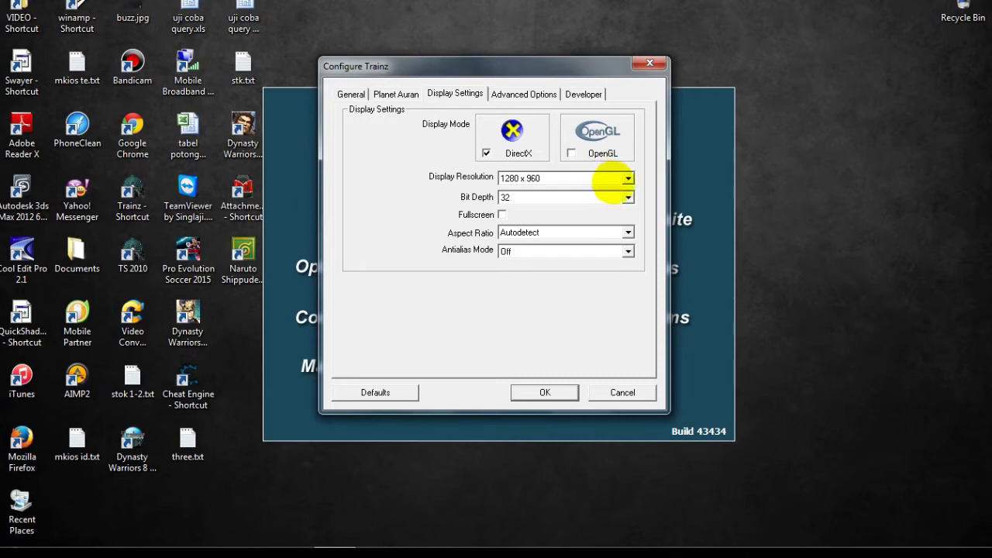
click(628, 178)
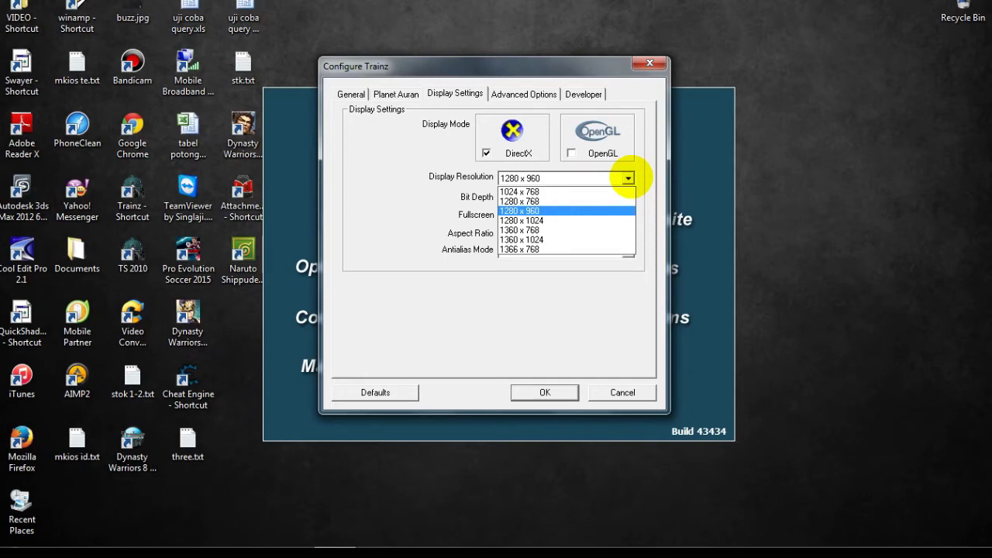
click(628, 179)
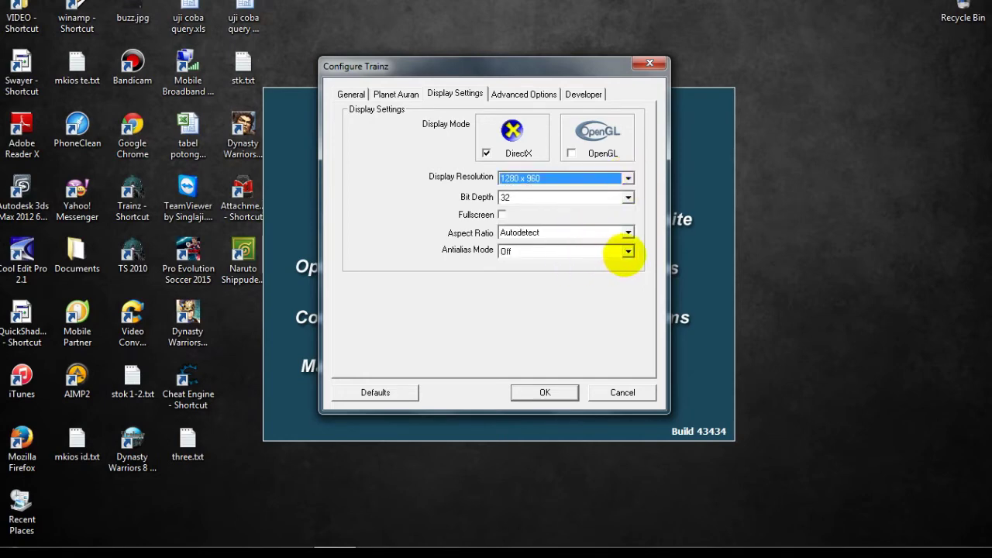
click(626, 252)
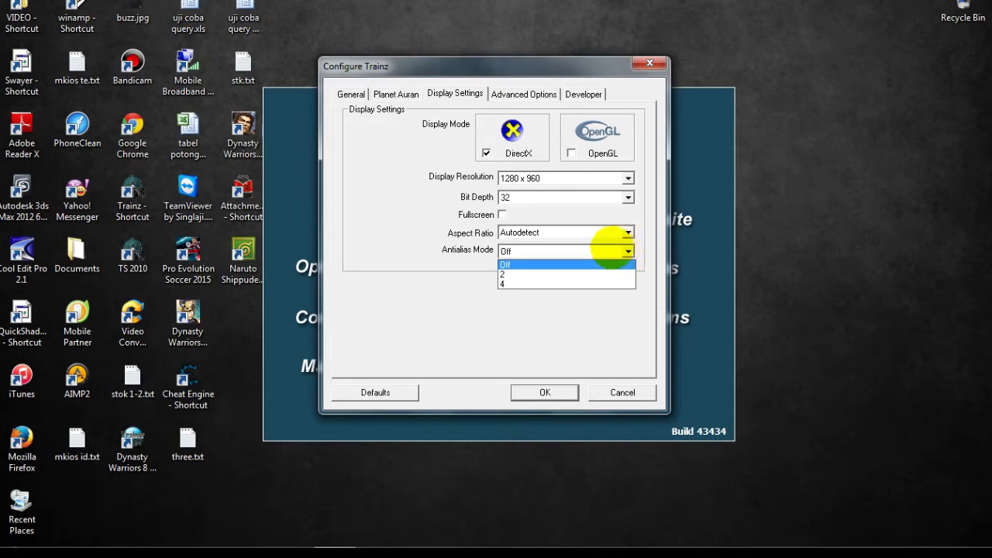
click(476, 231)
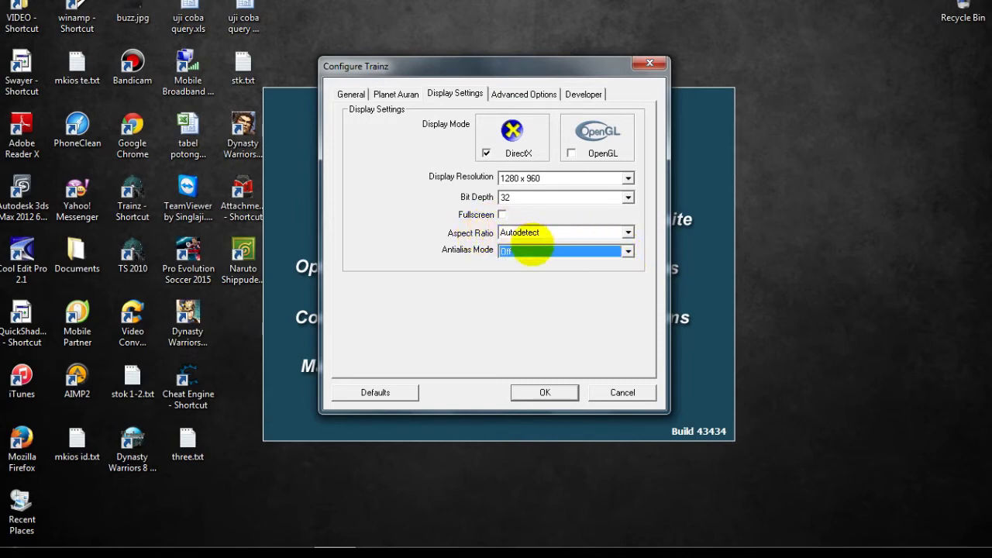
Try Antialias Mode 4 in the display settings and set it back to Off.
click(547, 251)
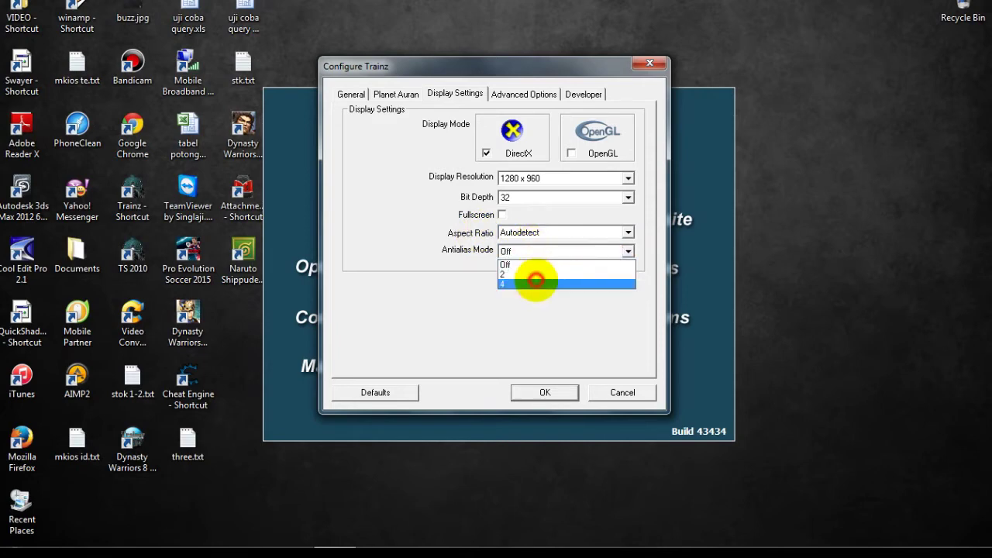
click(534, 283)
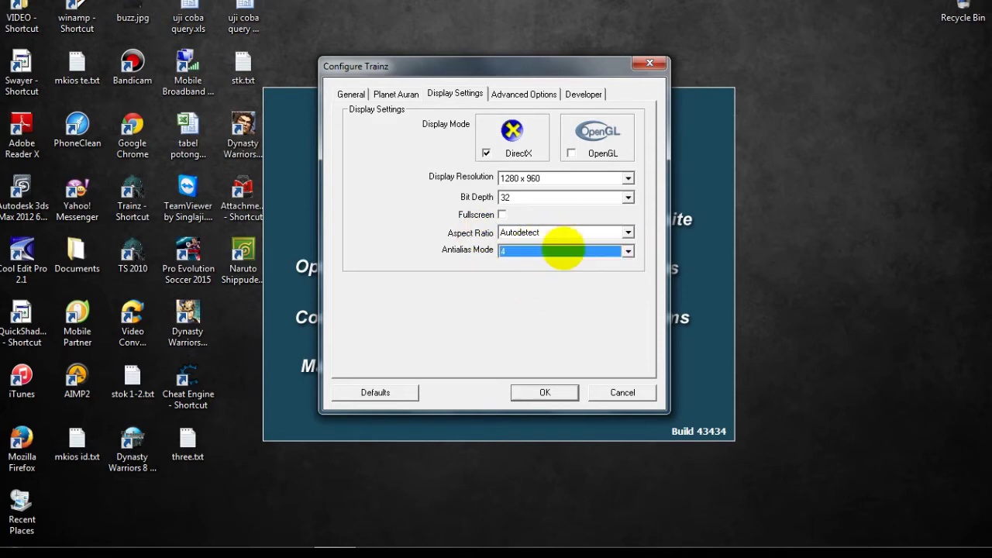
click(561, 252)
click(560, 265)
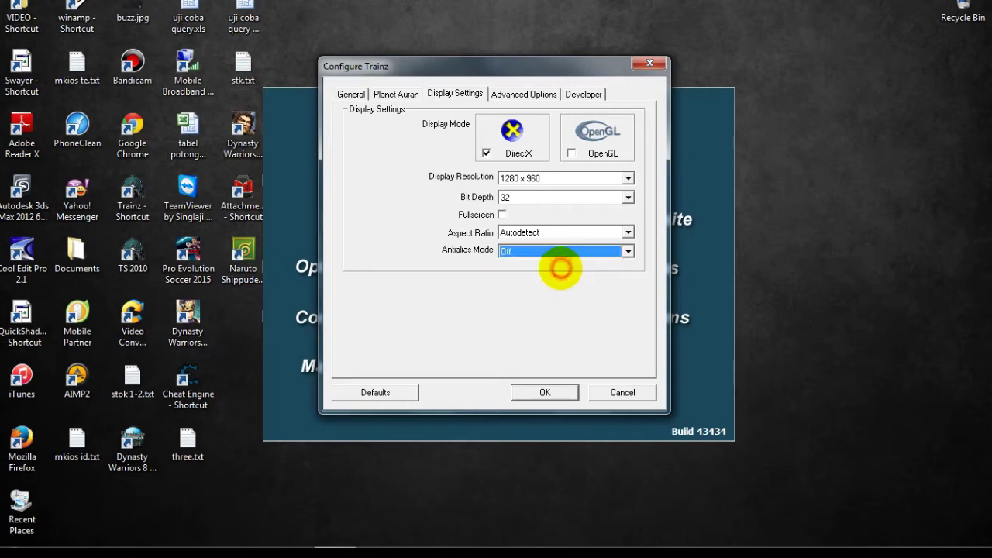
Review the advanced options, toggling Shadows on and off, check the developer settings, and accept the configuration.
click(520, 93)
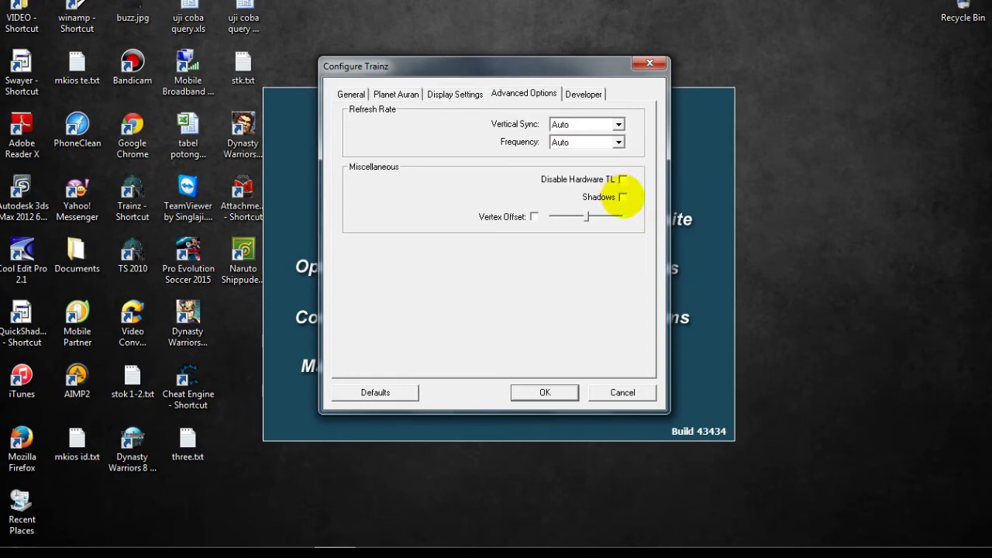
click(624, 197)
click(622, 197)
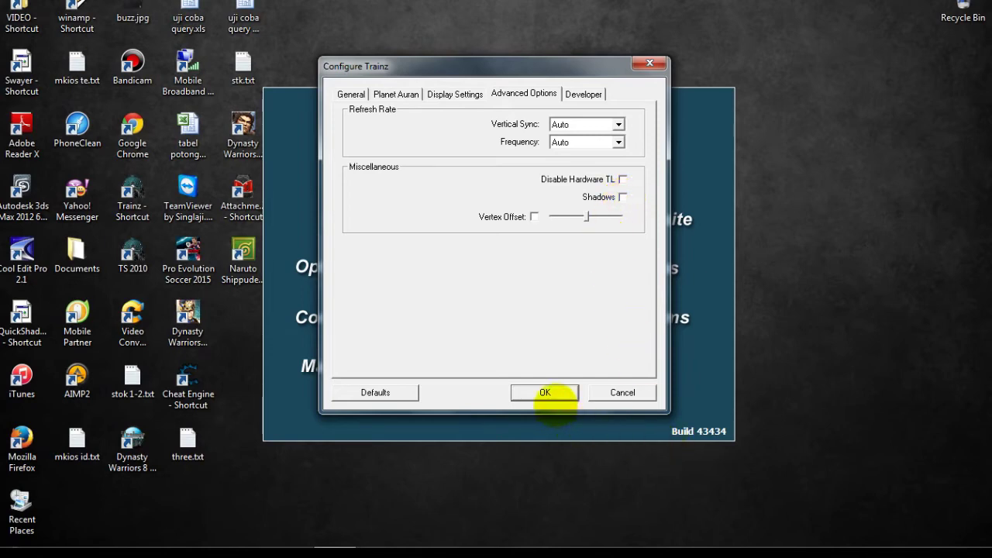
click(585, 97)
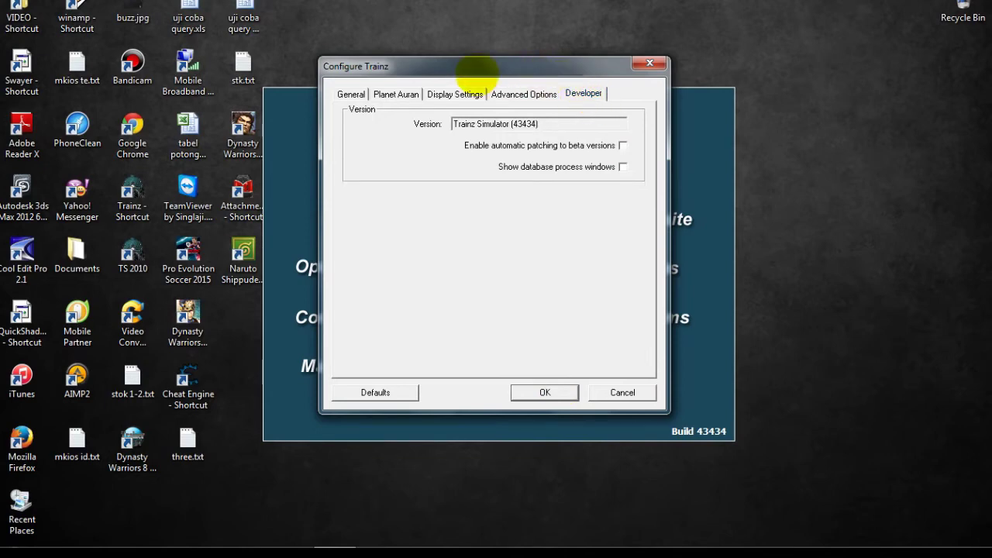
click(546, 392)
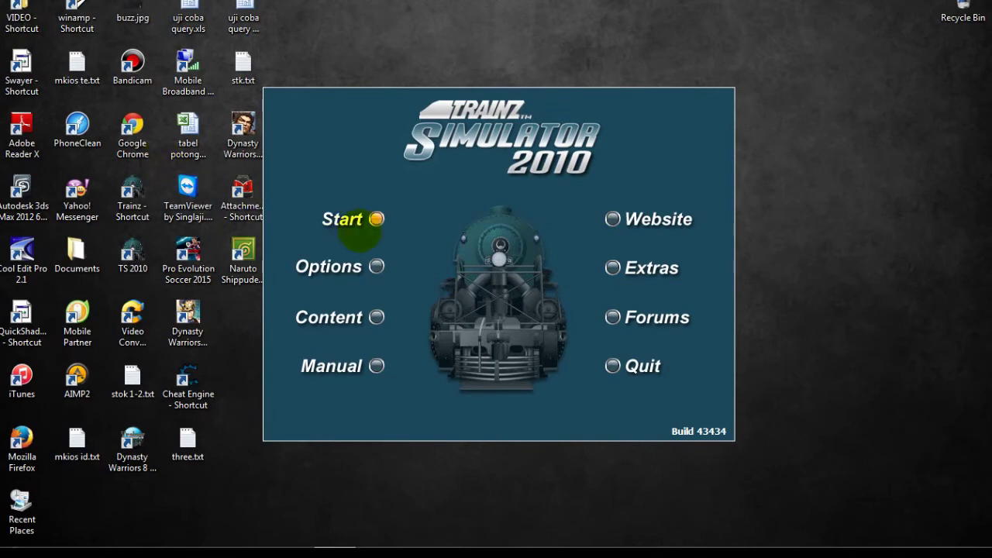
Start the simulator, enter the Railyard, and expand its list of engines and rolling stock.
click(359, 230)
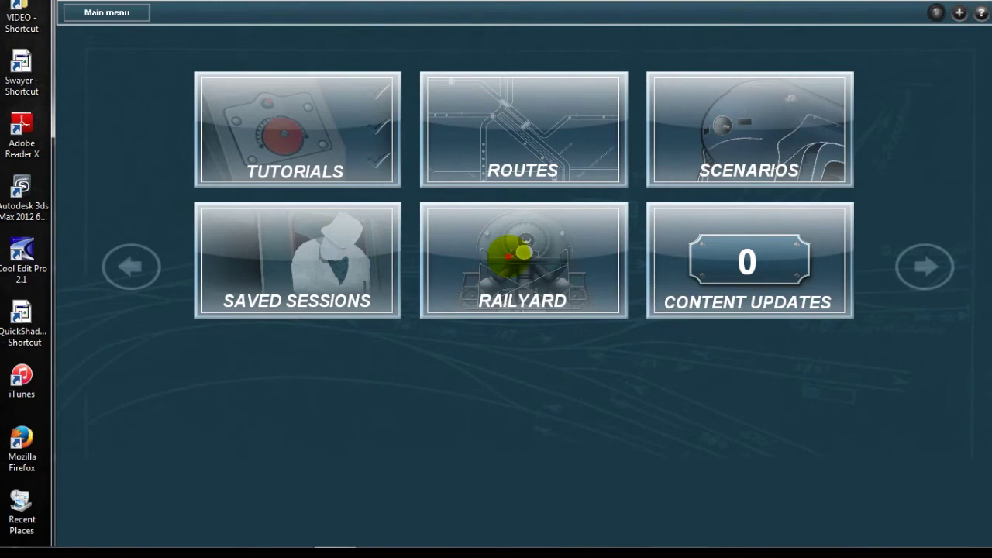
click(509, 255)
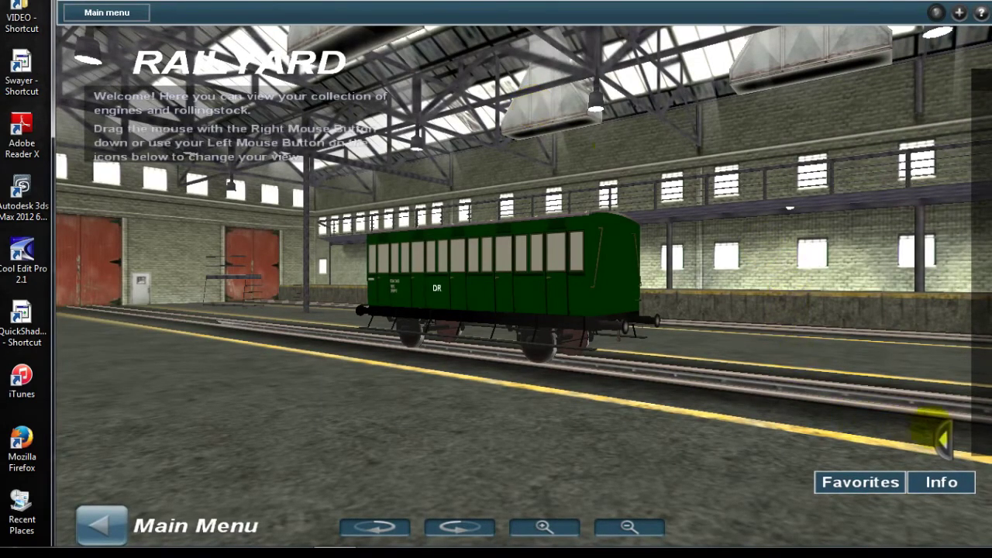
click(944, 441)
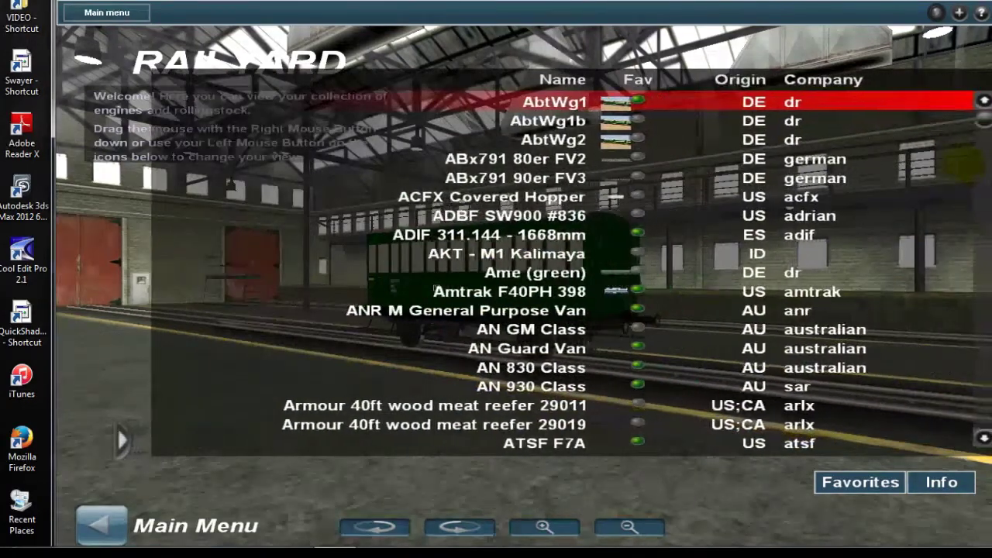
Find the CC 201 71 a.k.a CC 201 83 33 SMC locomotive in the Railyard list, display it, and collapse the list.
scroll(542, 271, down, 5)
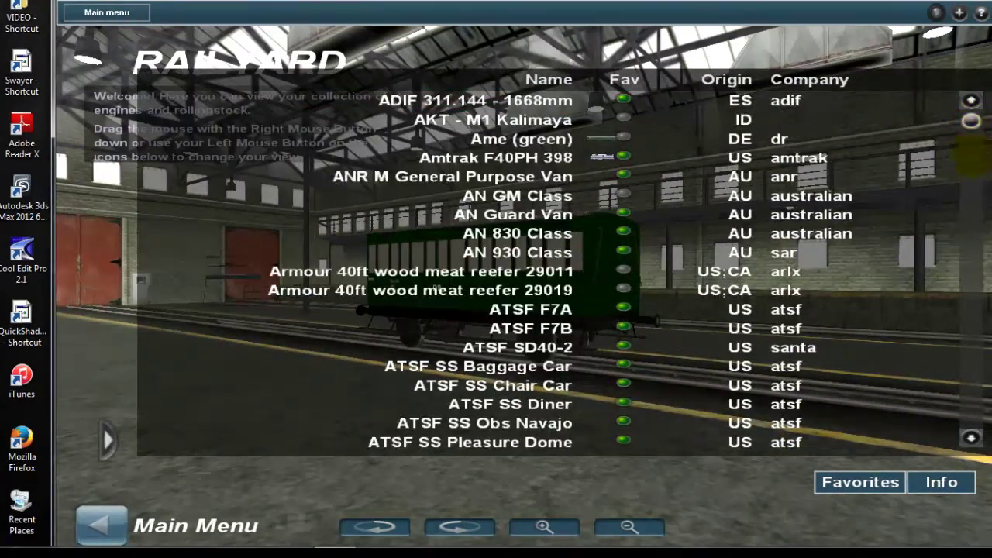
scroll(543, 271, down, 2)
drag(971, 121, 971, 136)
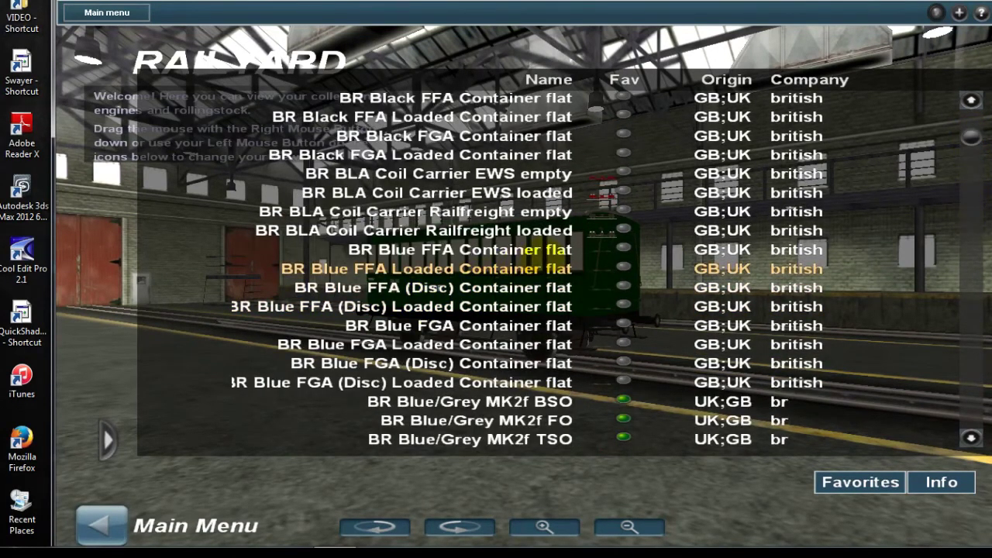
scroll(465, 268, down, 7)
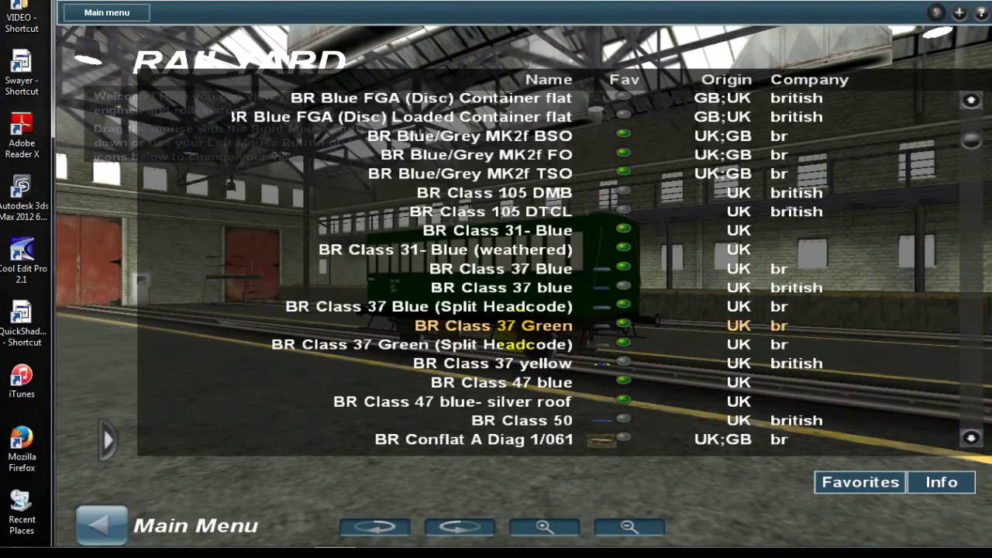
scroll(464, 334, down, 4)
scroll(465, 334, down, 4)
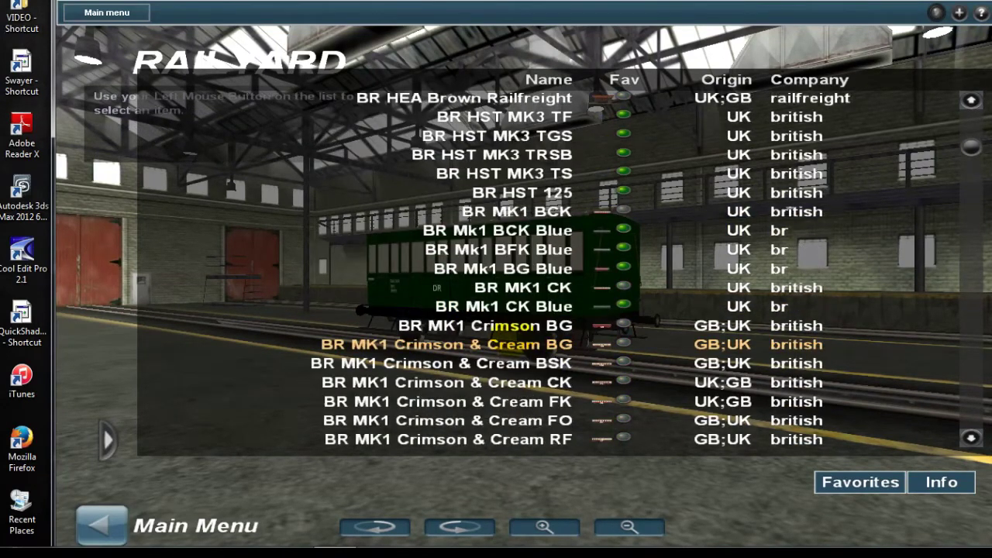
scroll(476, 335, down, 12)
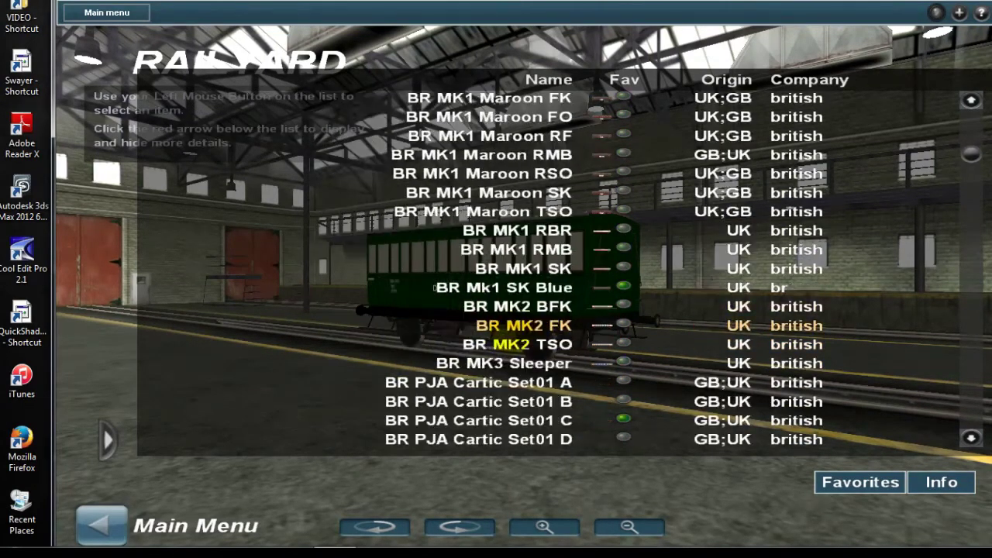
scroll(489, 334, down, 10)
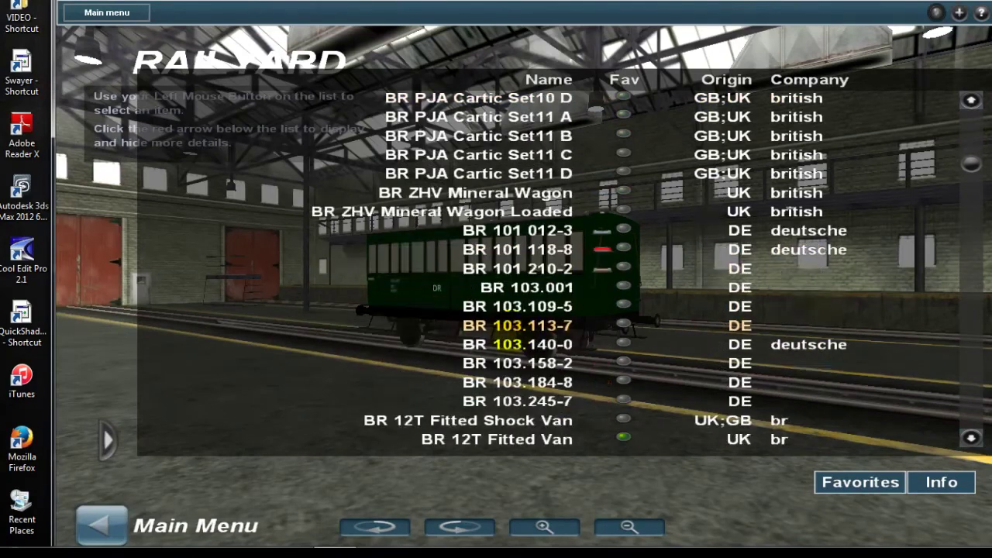
scroll(496, 325, down, 3)
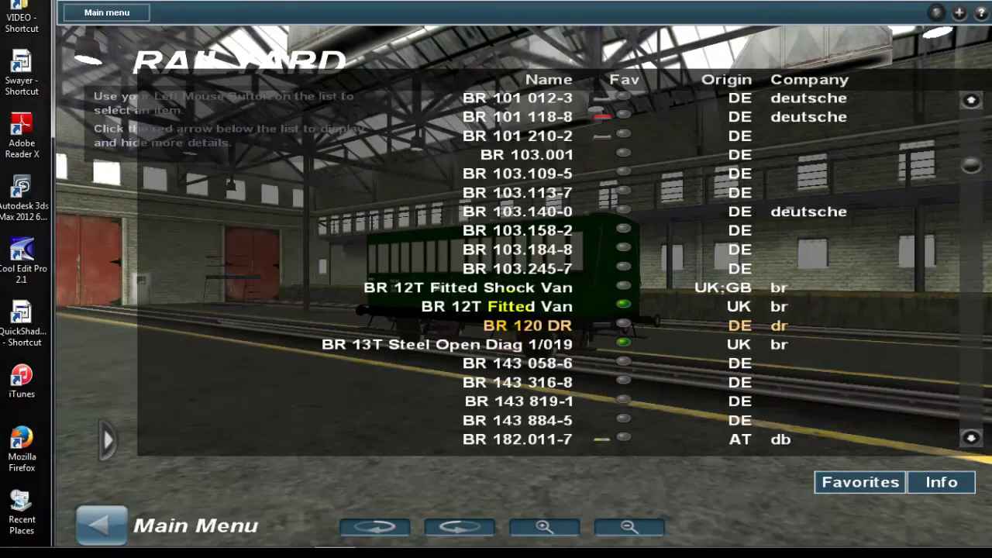
scroll(527, 306, down, 7)
scroll(527, 306, down, 7)
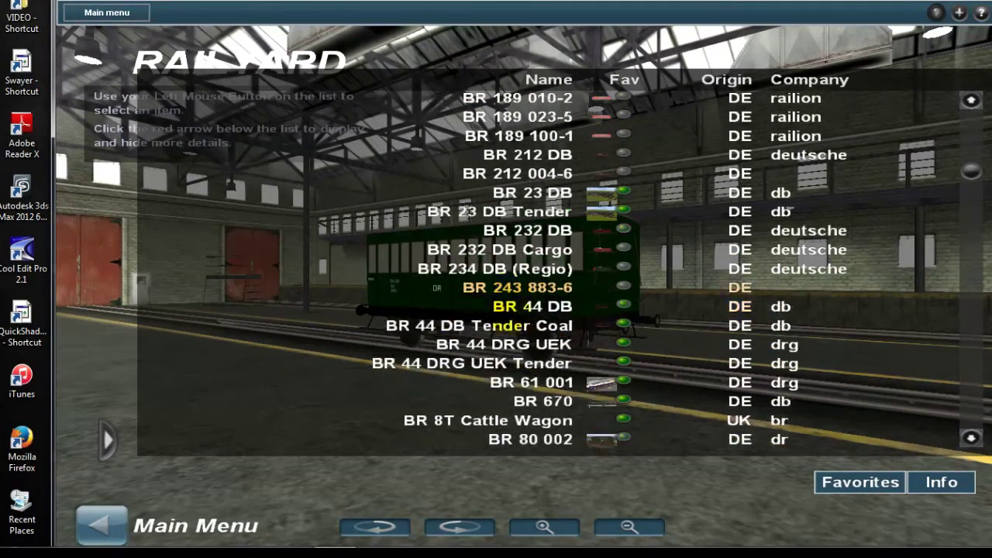
scroll(527, 306, up, 1)
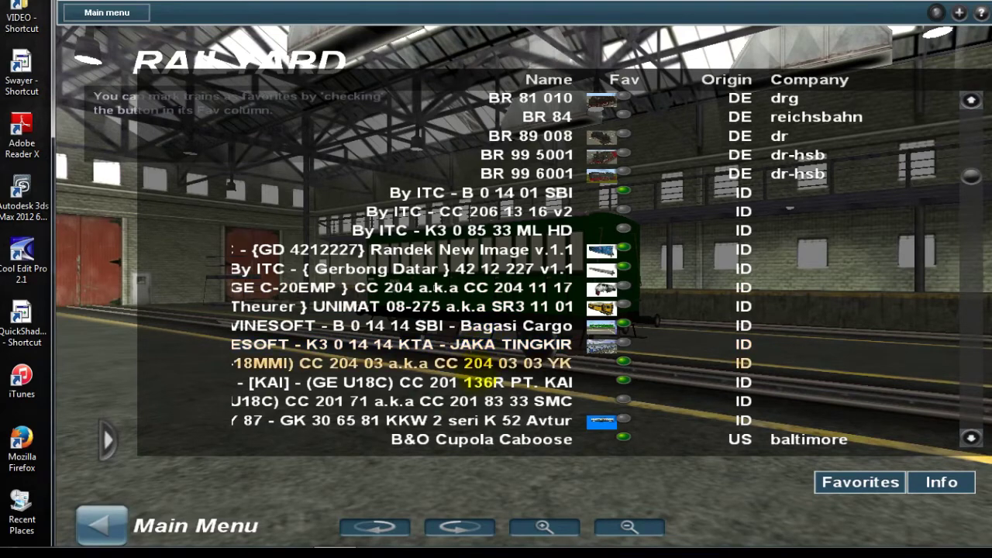
click(480, 401)
click(106, 440)
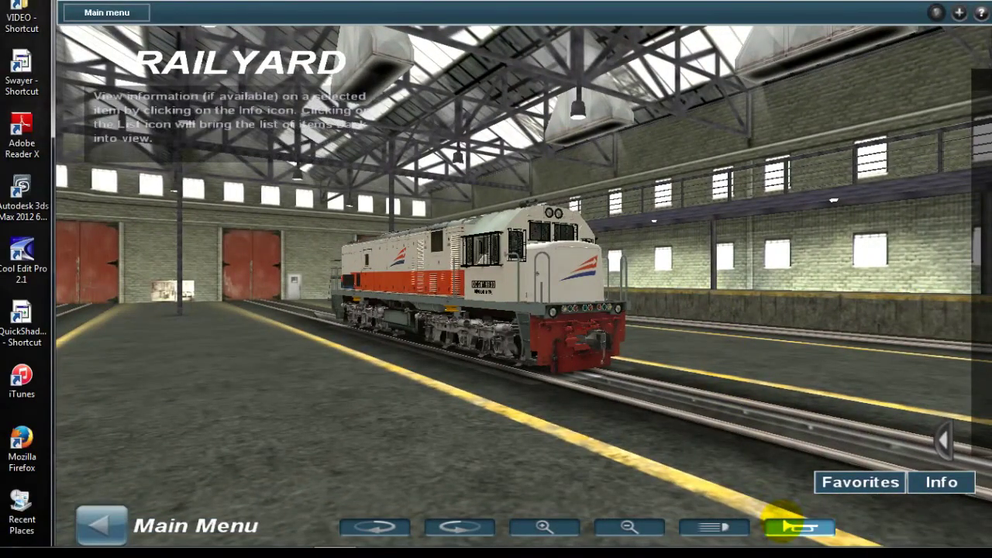
Test the locomotive's horn and headlights, view it from another distance and angle, and leave the Railyard.
click(783, 527)
click(782, 527)
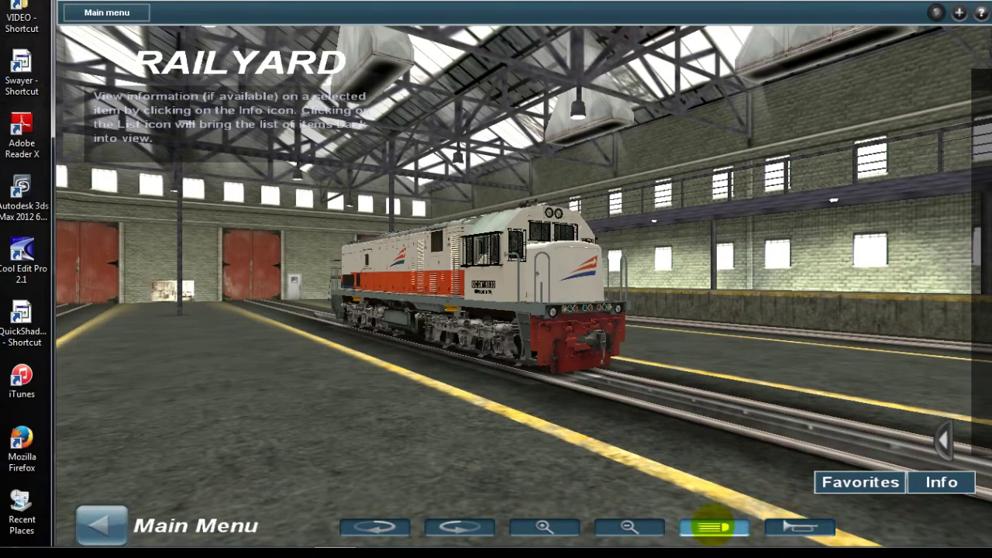
click(713, 526)
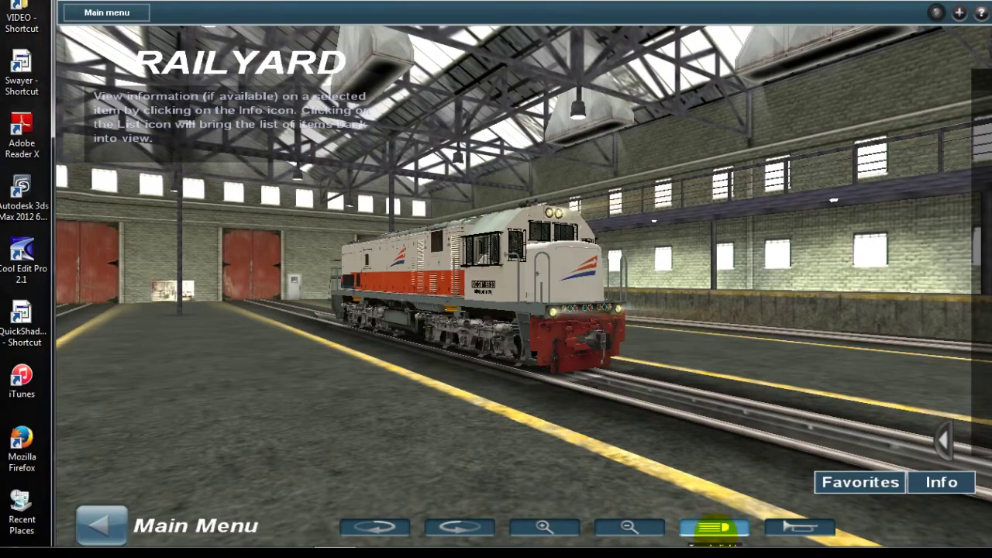
click(630, 527)
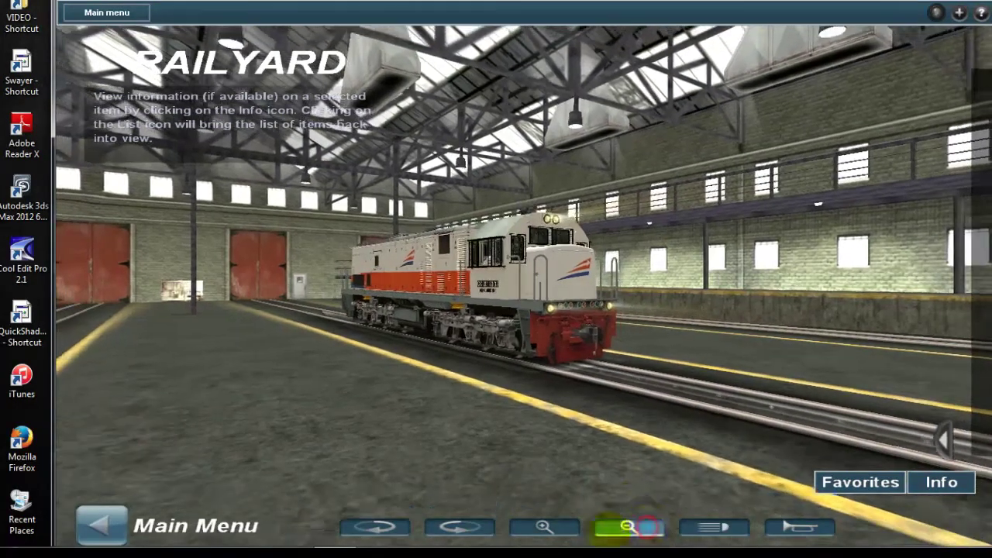
click(459, 527)
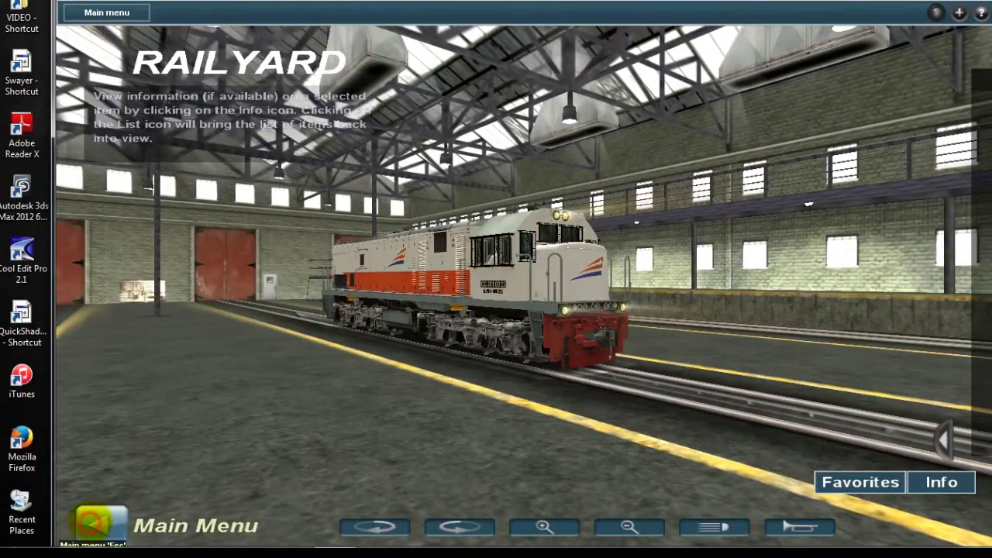
click(92, 524)
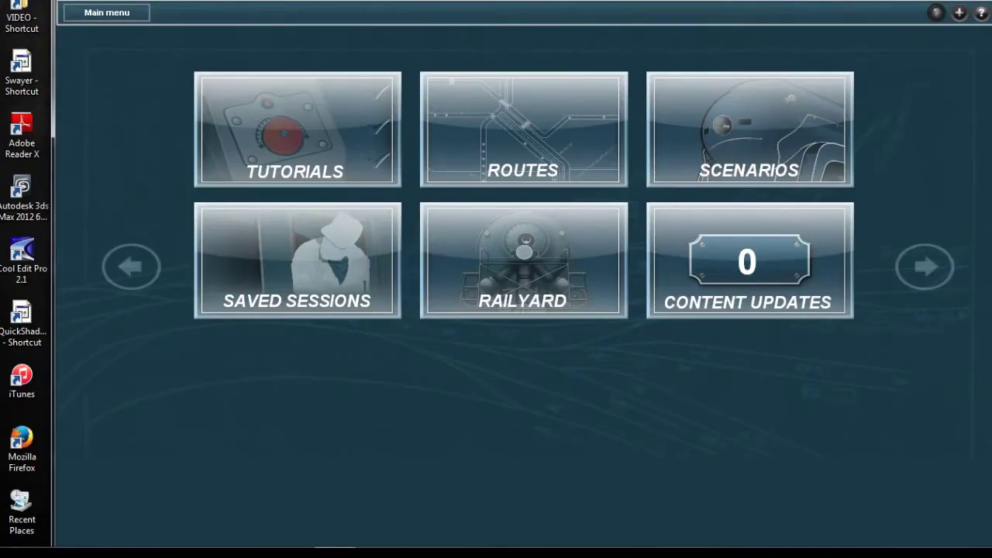
Open the simulator's video options and set the Maximum Draw Distance to 5000m.
click(120, 12)
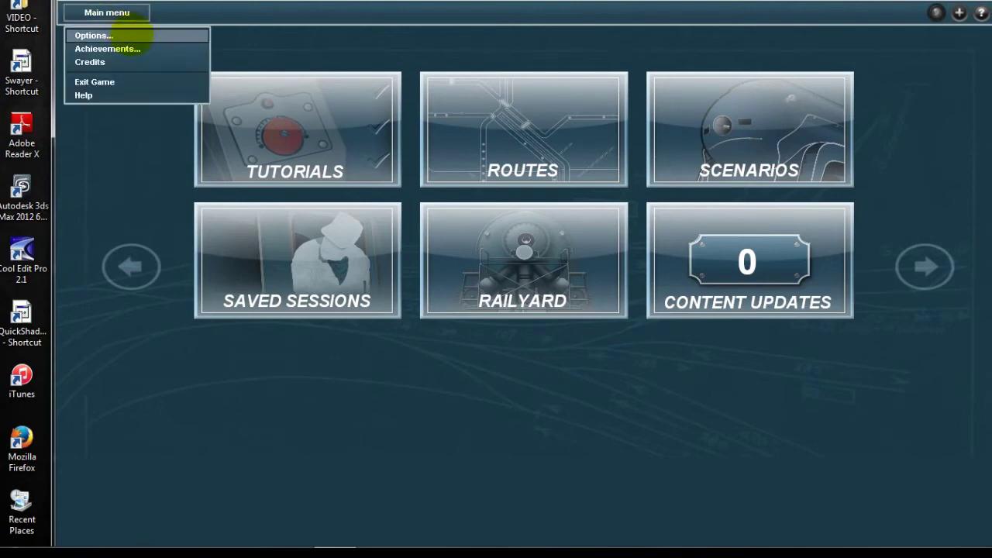
click(130, 36)
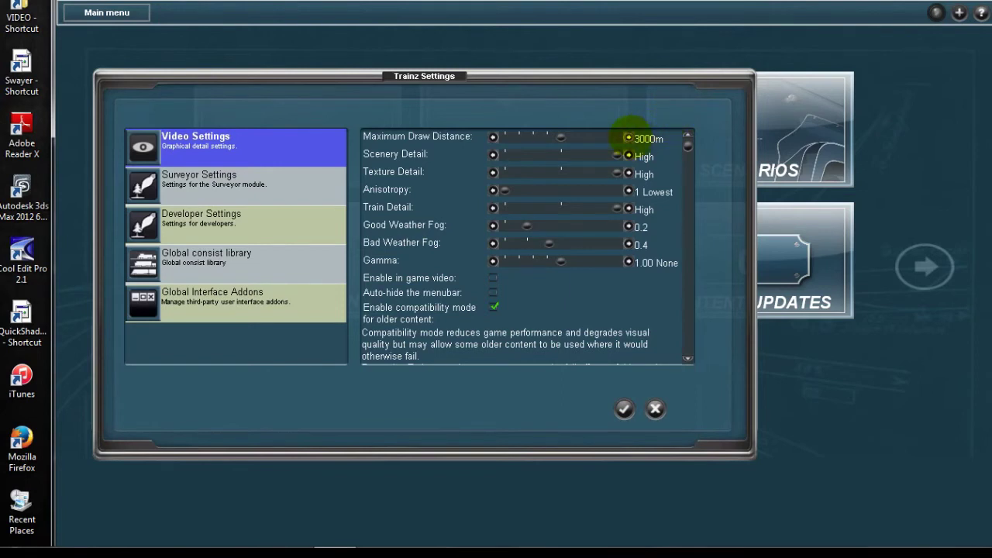
click(629, 137)
click(629, 137)
click(628, 137)
click(629, 137)
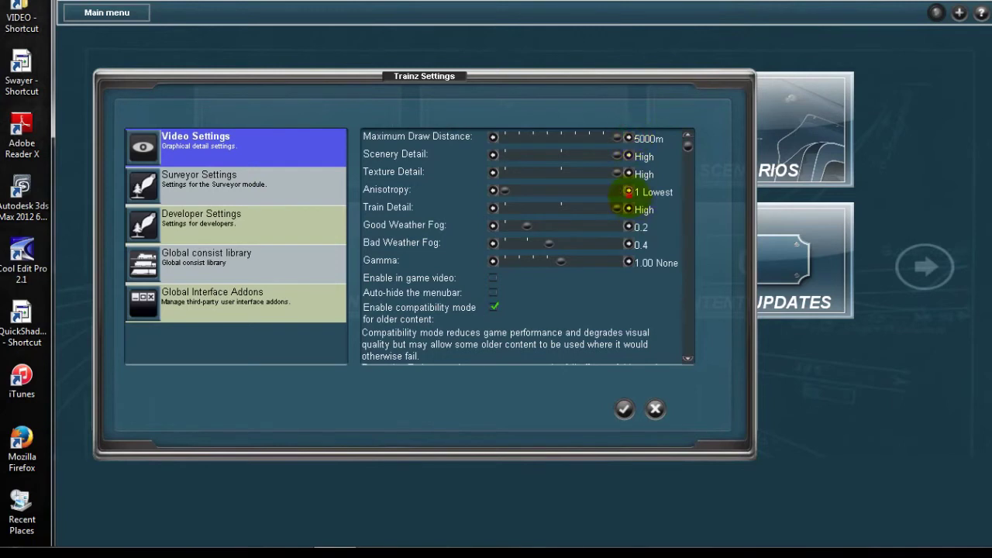
Set the Anisotropy to 16 Highest in the video settings.
click(629, 192)
click(628, 192)
click(629, 191)
click(628, 191)
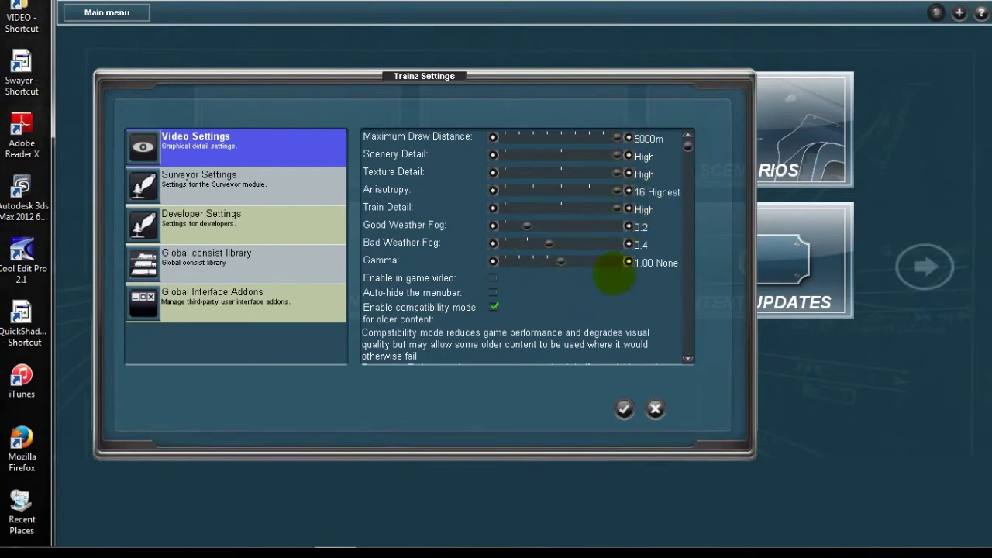
Lower the Maximum Draw Distance to 3000m, try 5000m once more, and set it back to 3000m.
click(493, 137)
click(493, 137)
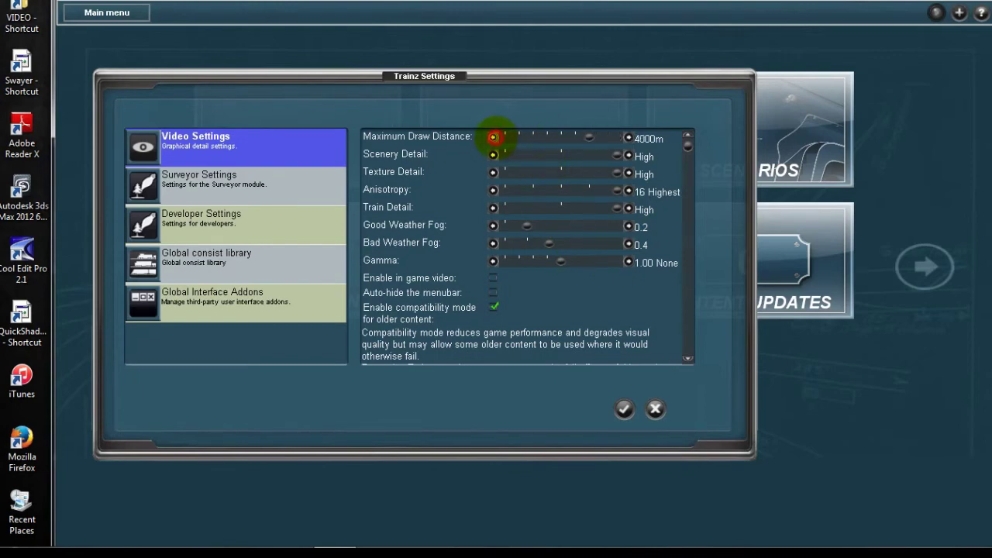
click(493, 137)
click(493, 137)
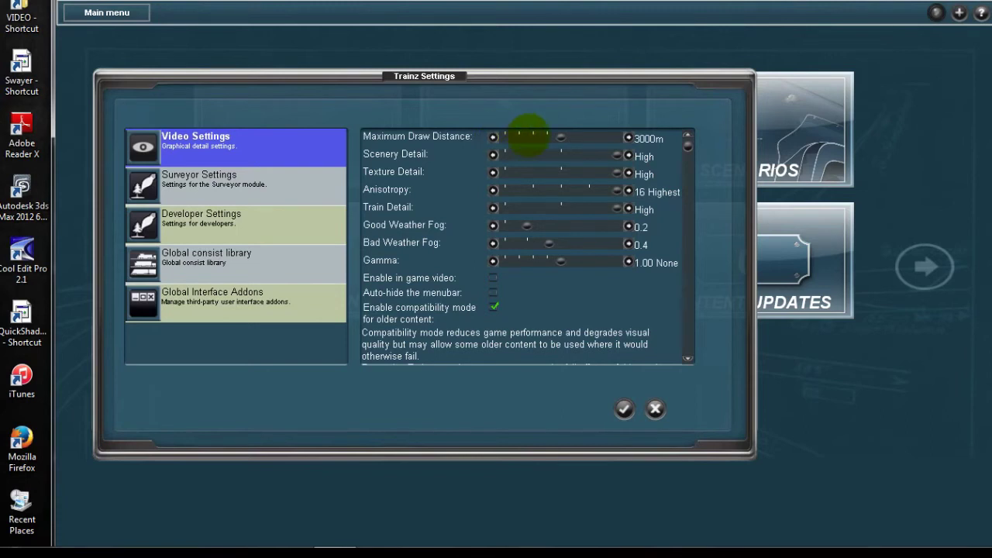
click(627, 138)
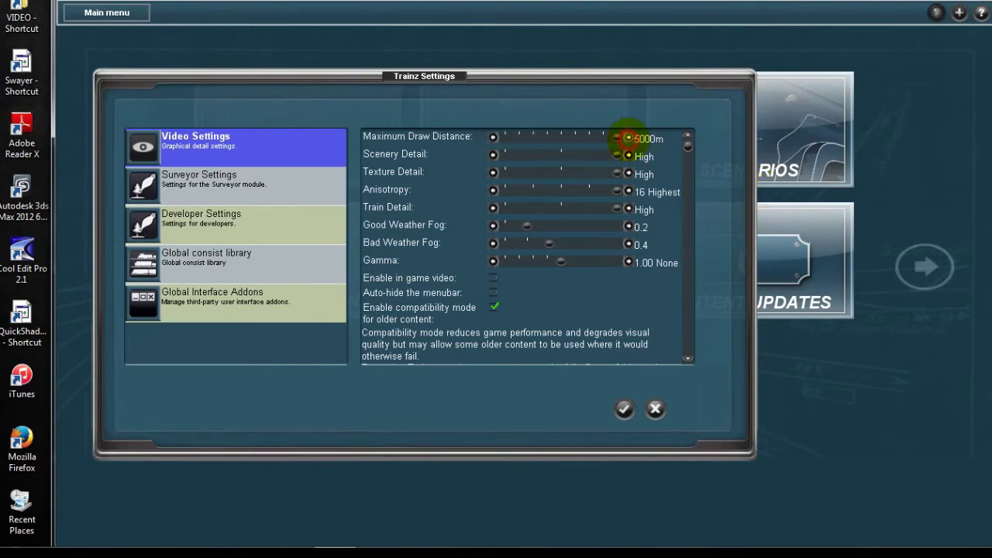
click(628, 138)
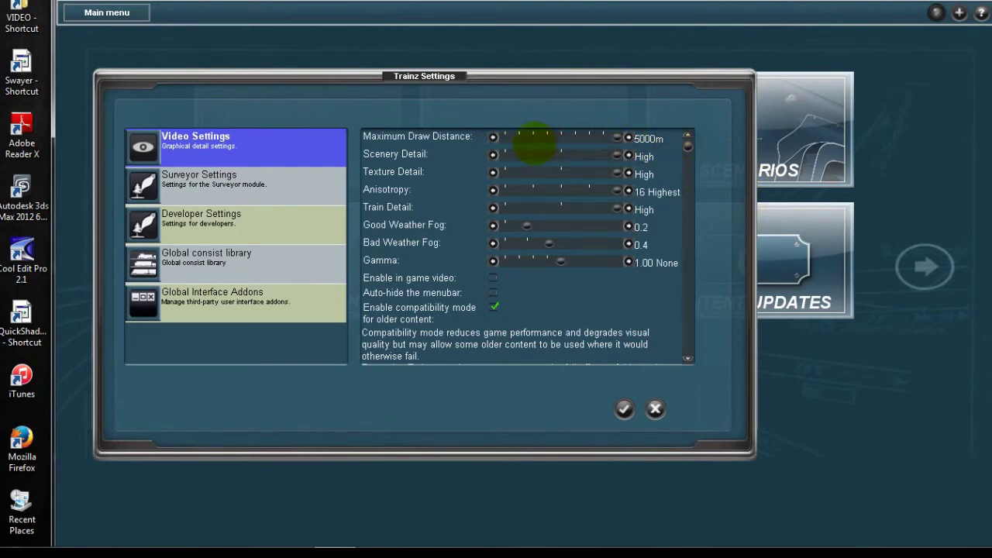
click(492, 136)
click(493, 137)
click(493, 136)
click(494, 136)
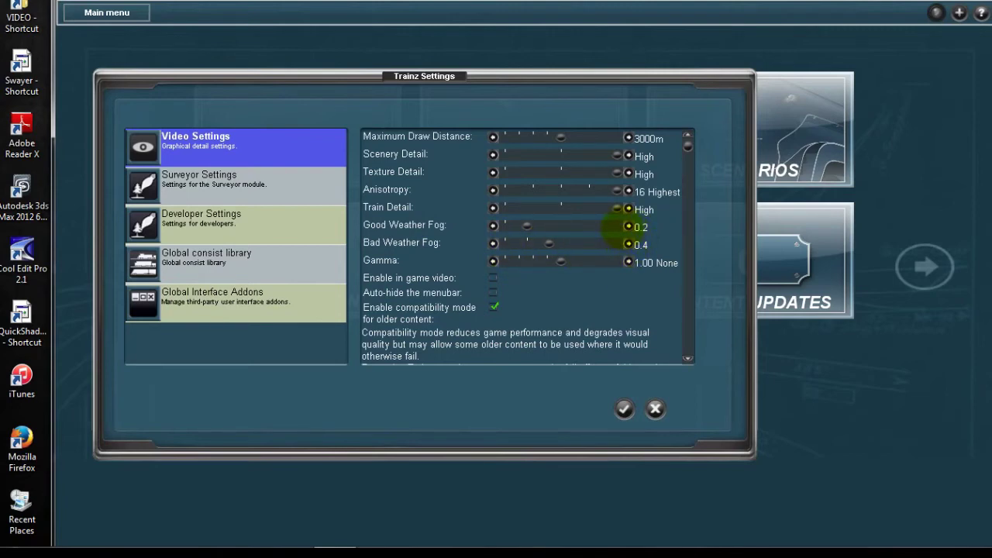
Try a Good Weather Fog value of 0.8 and set it back to 0.2.
click(627, 226)
click(627, 226)
click(628, 226)
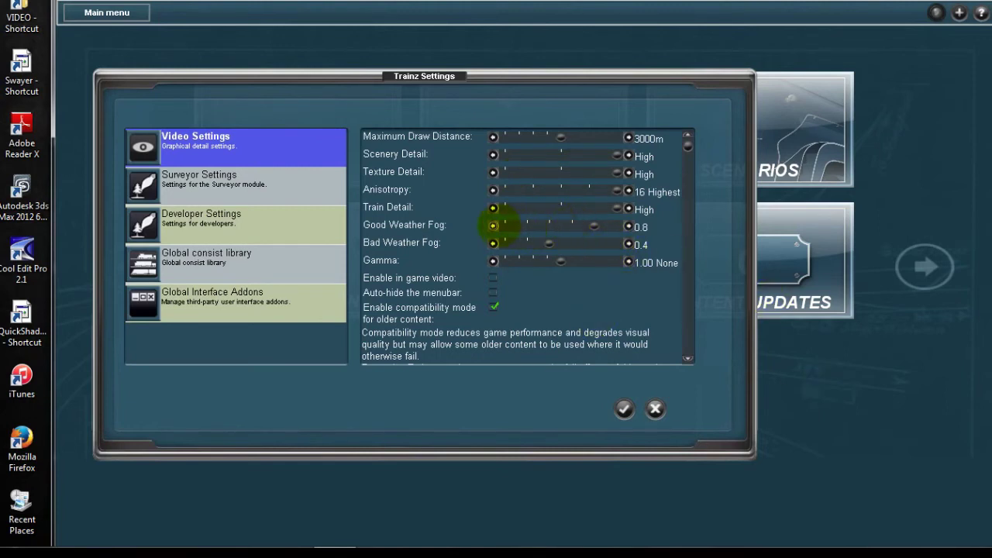
click(493, 225)
click(493, 225)
click(493, 225)
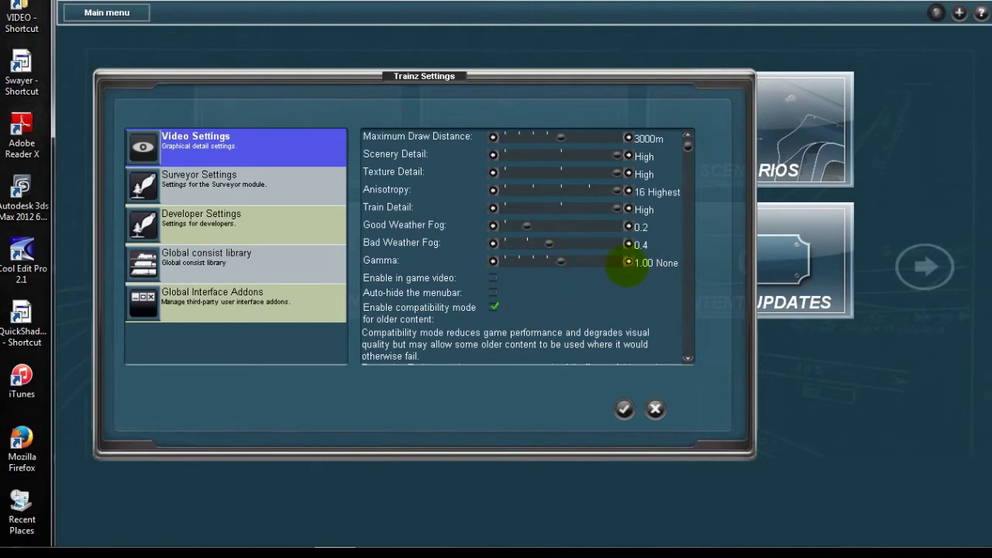
Try a Gamma of 1.75, set it back to 1.00, and accept the video settings.
click(628, 263)
click(628, 262)
click(628, 263)
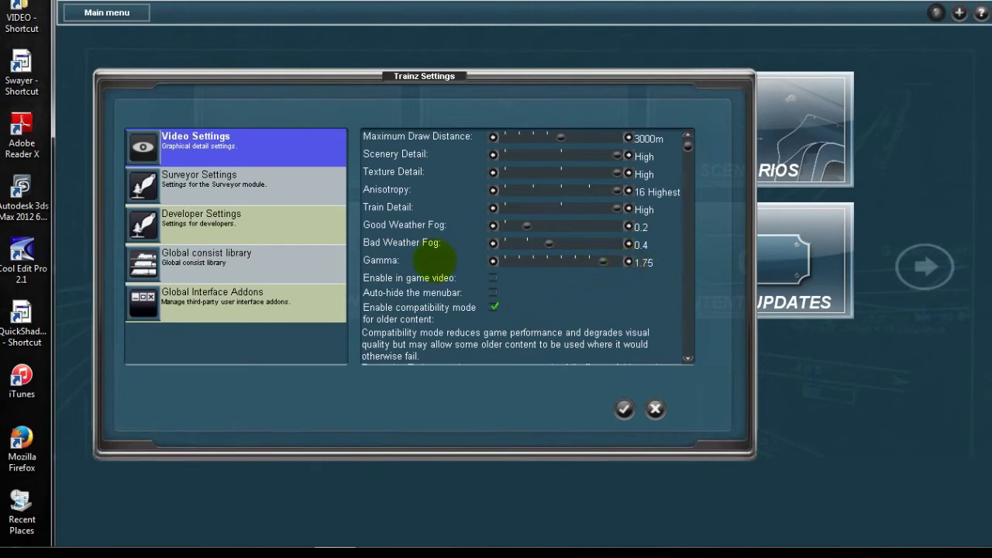
click(493, 261)
click(493, 261)
click(493, 261)
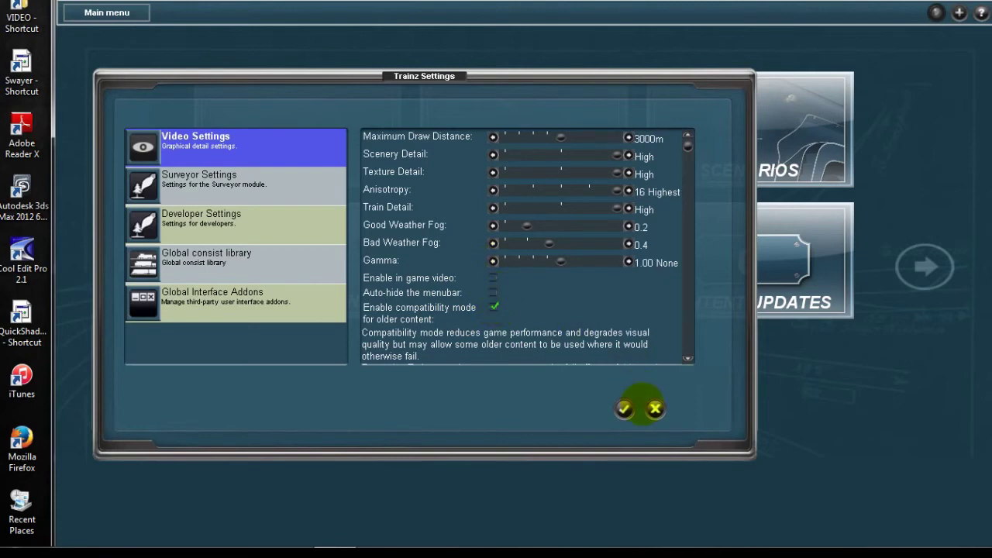
click(629, 409)
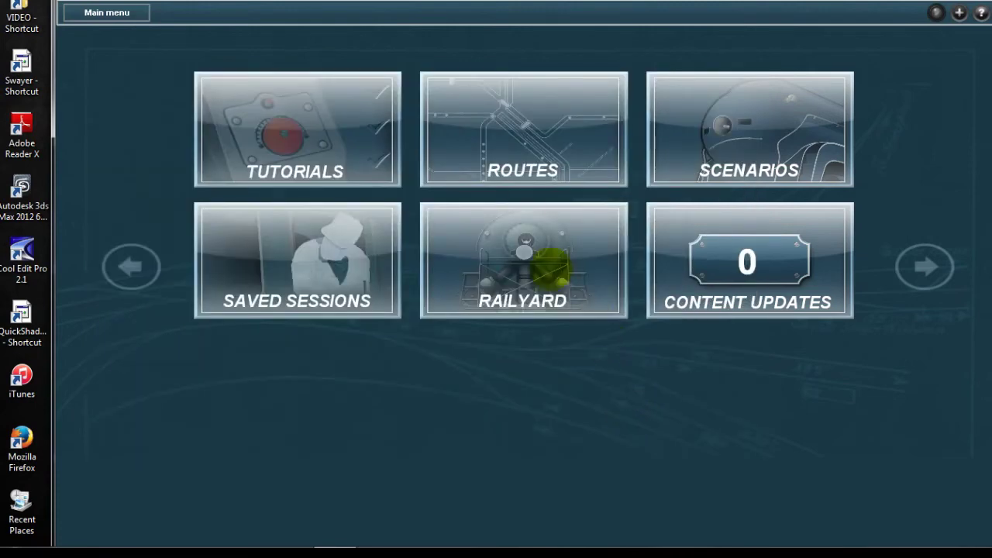
Open the routes, start a new route, and enter ss as its route name and sdss as its session name.
click(538, 152)
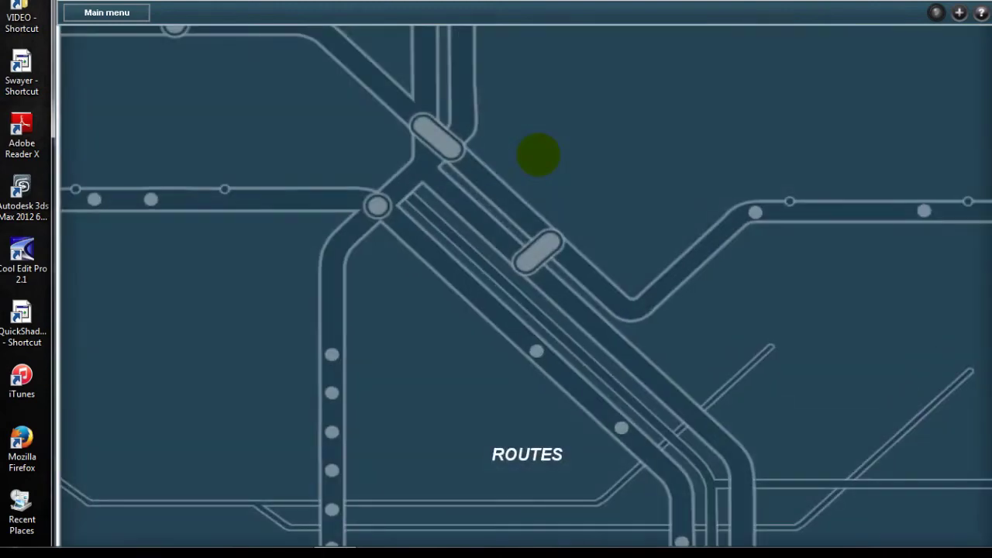
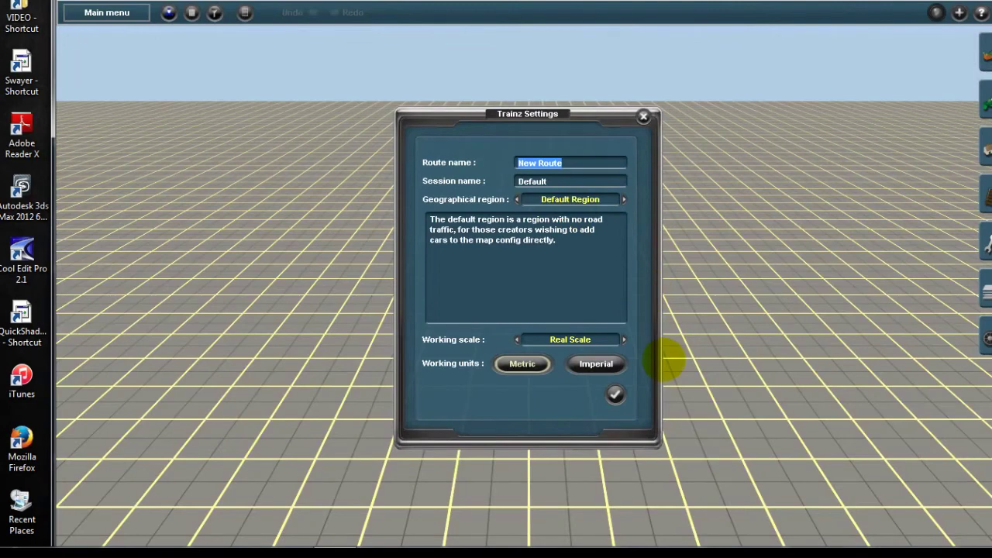
drag(532, 110, 495, 48)
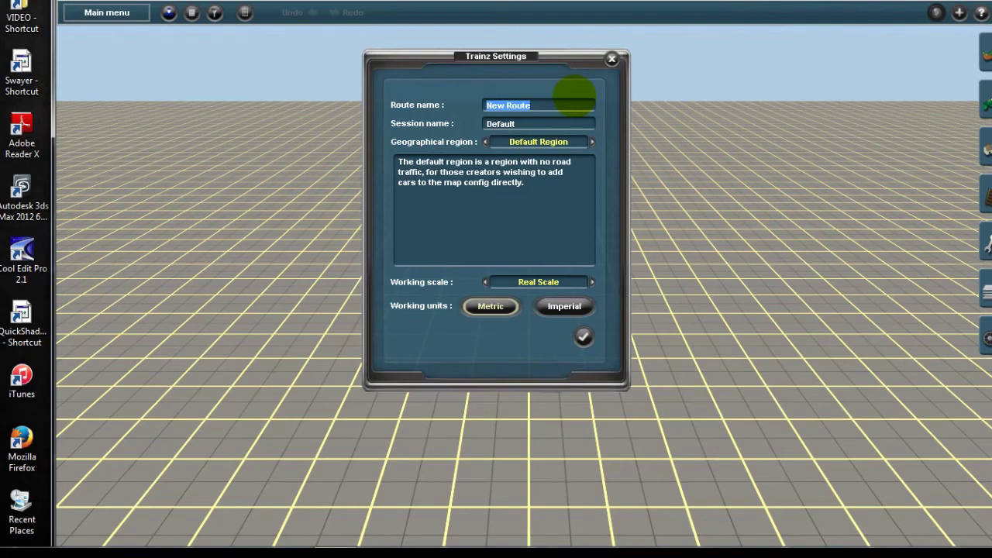
text(ss)
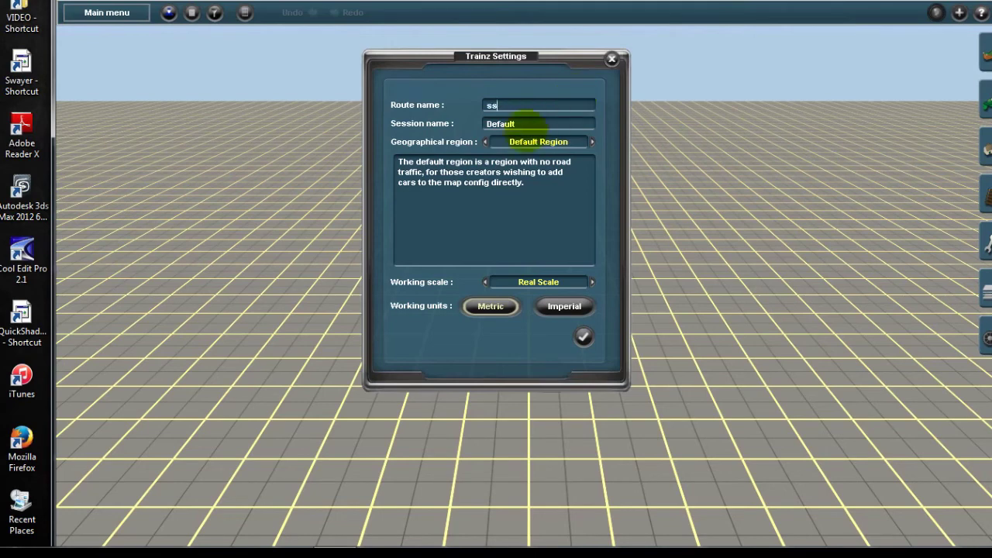
click(542, 122)
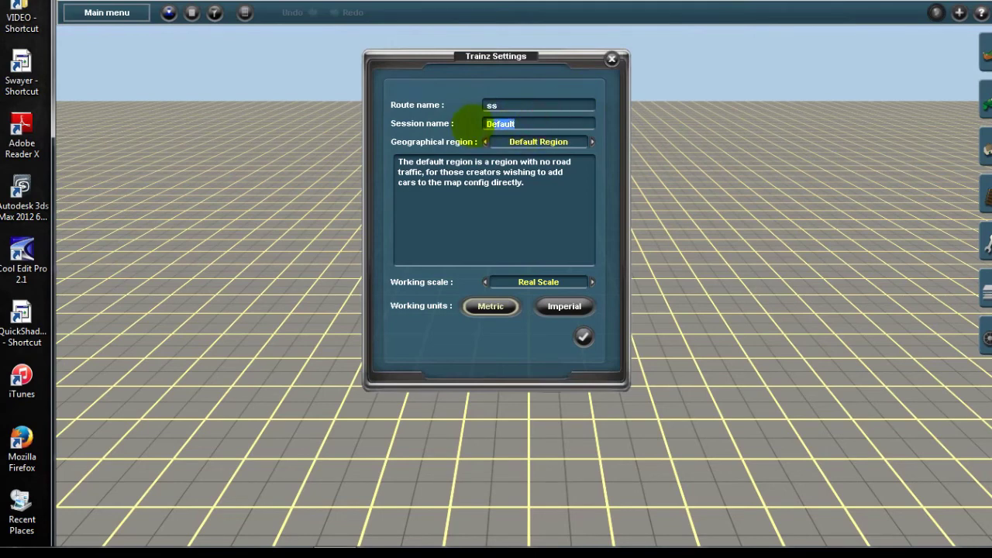
text(sdss)
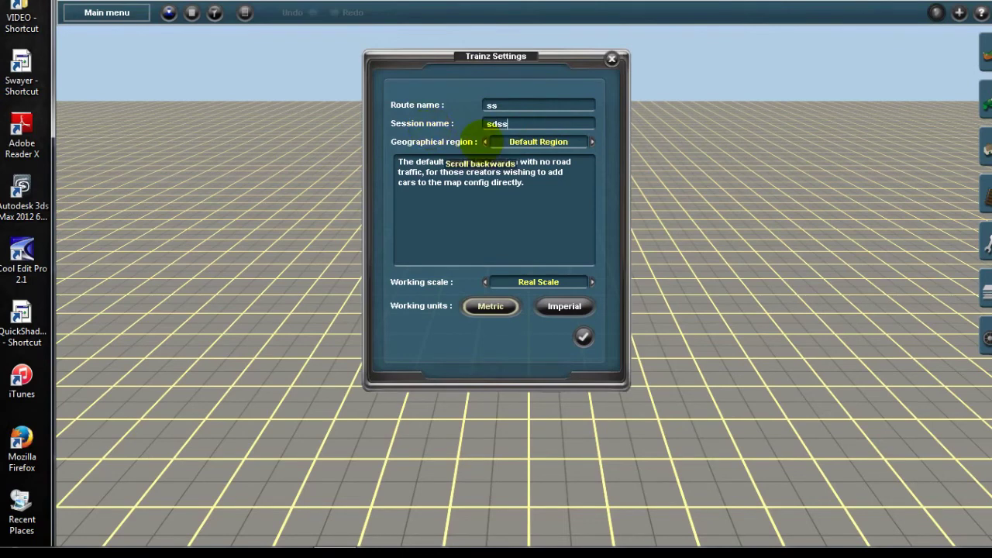
Look through the geographical regions, including United States and Switzerland, and choose Australia as the route's region.
click(485, 141)
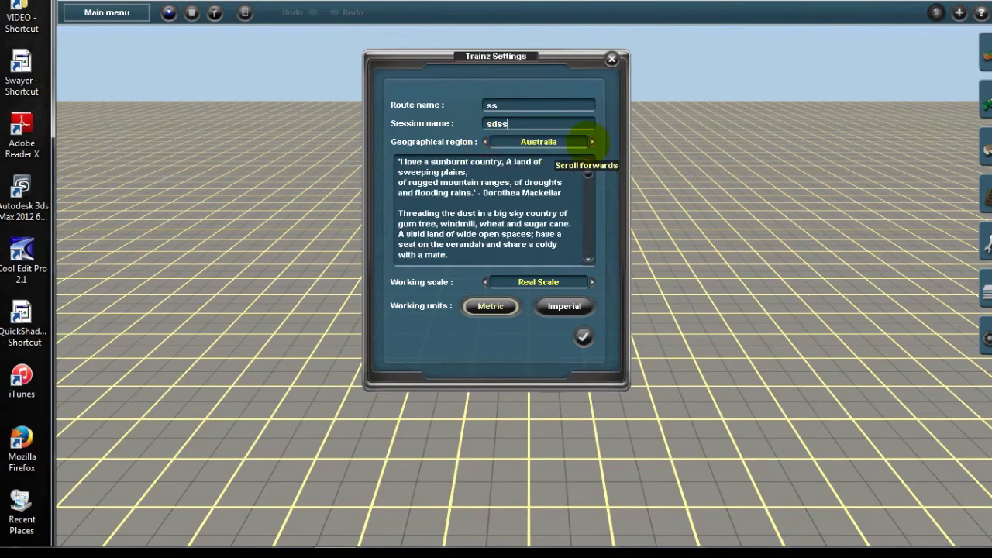
click(592, 142)
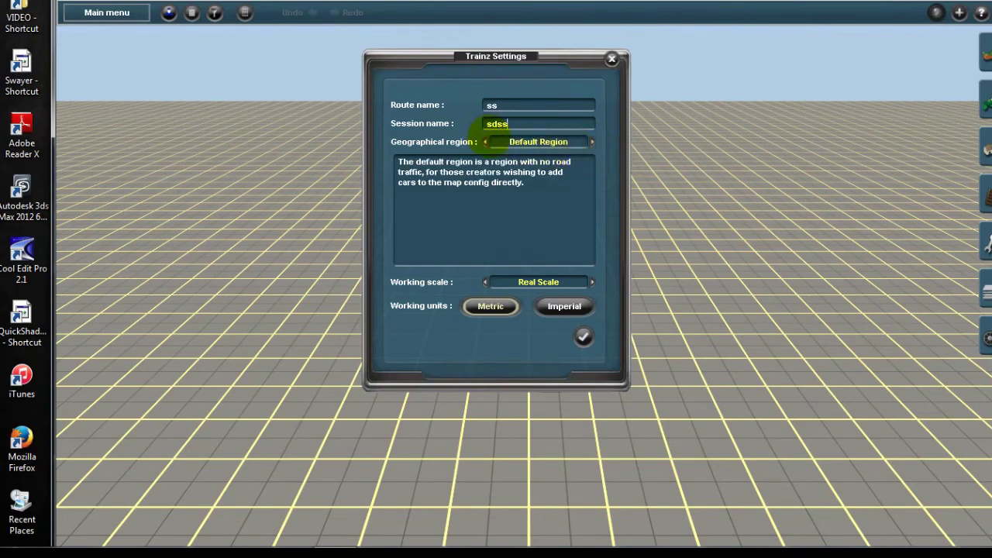
click(485, 142)
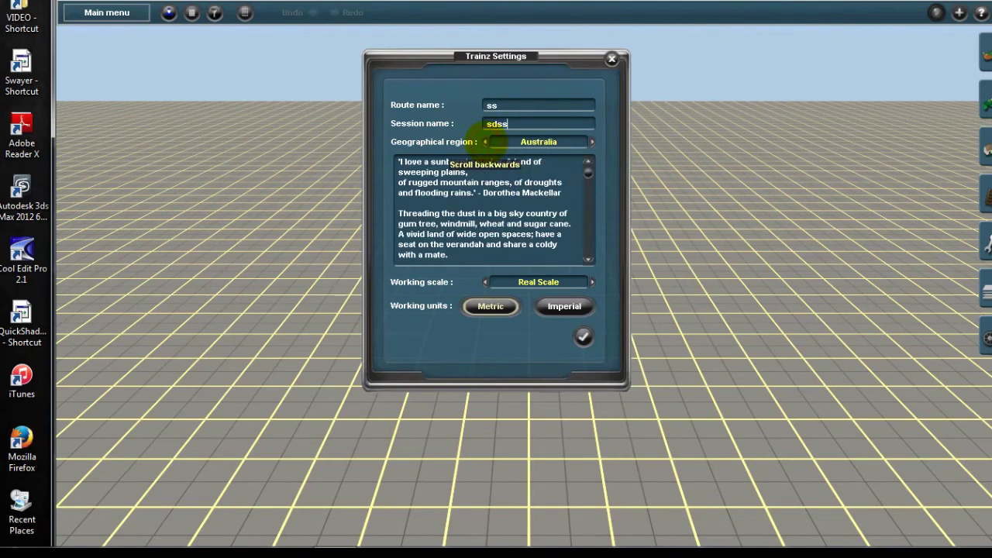
click(485, 142)
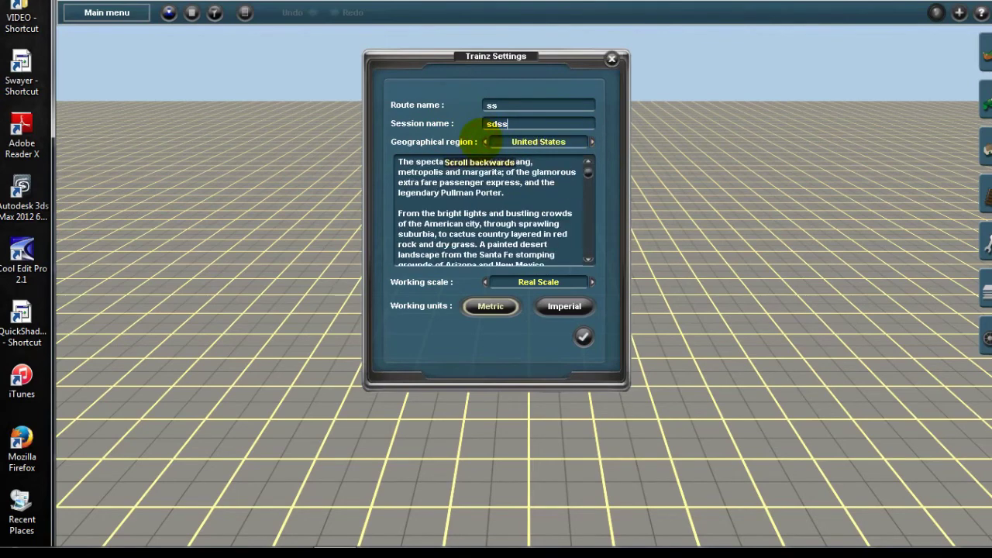
click(485, 141)
click(485, 142)
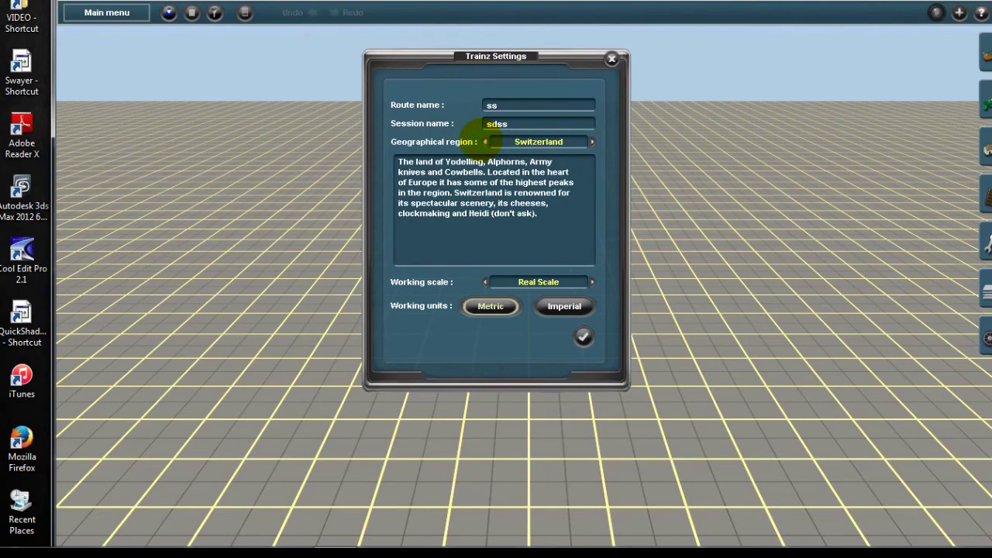
click(485, 142)
click(592, 142)
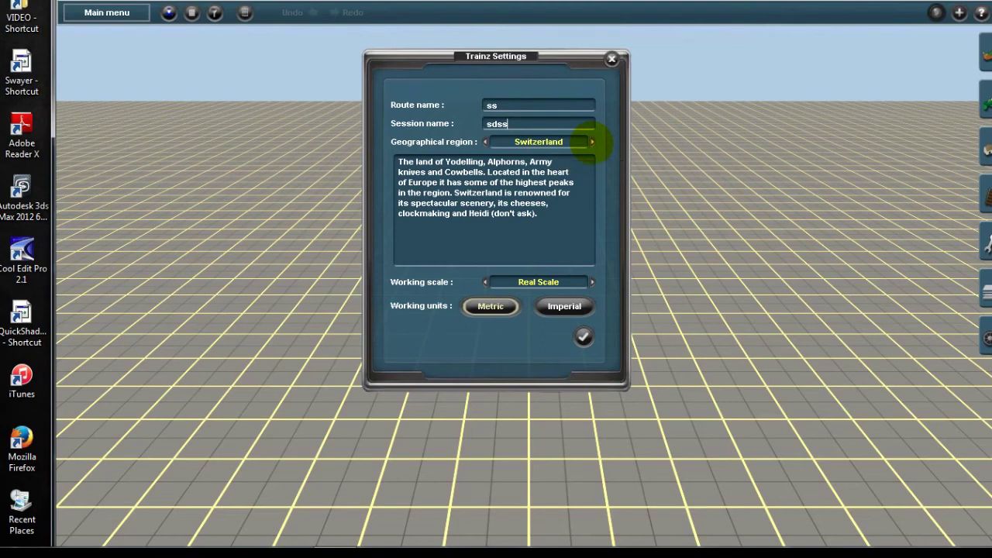
click(592, 142)
click(592, 142)
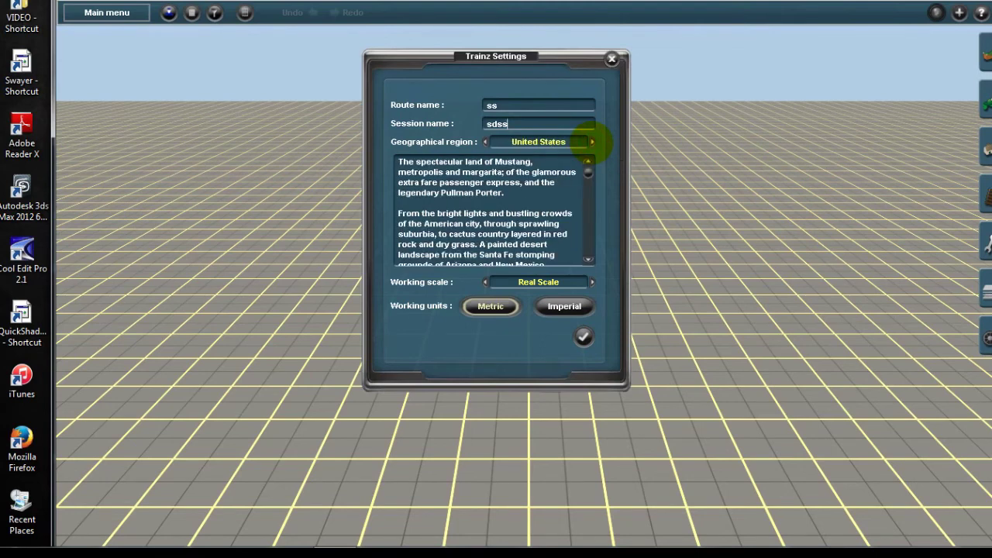
click(592, 142)
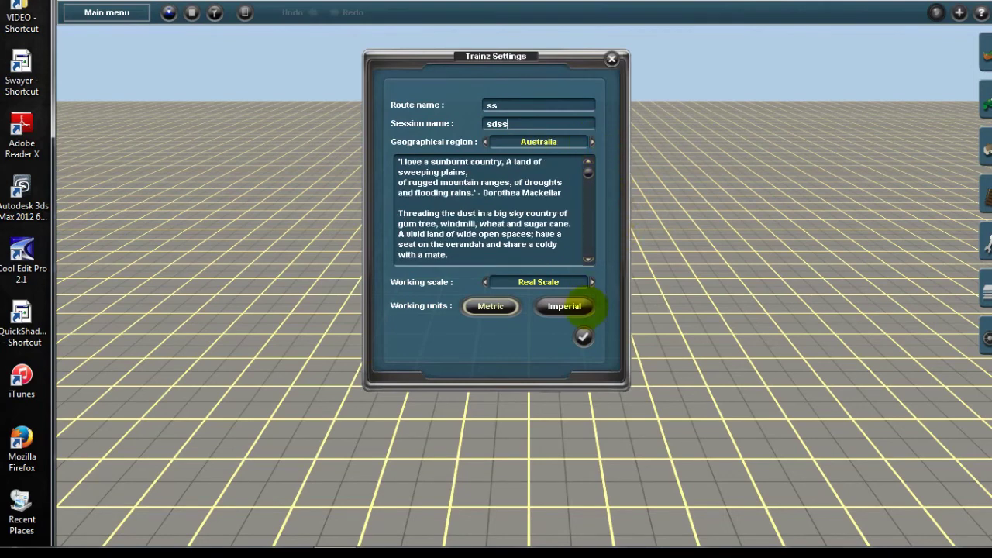
Cycle the working scale through S Scale and N Scale, set it back to Real Scale, and accept the route settings.
click(593, 282)
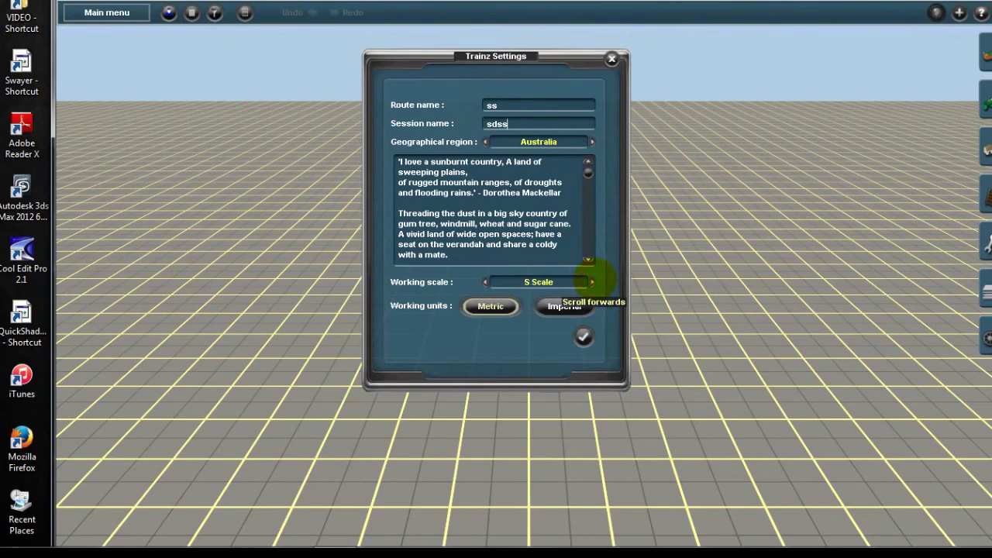
click(593, 283)
click(593, 282)
click(594, 282)
click(594, 281)
click(593, 281)
click(594, 281)
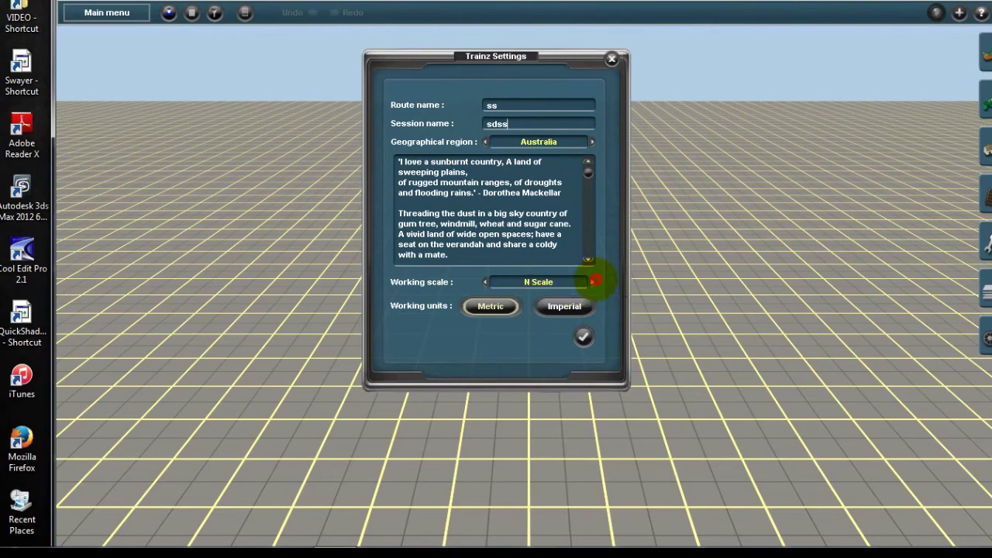
click(593, 282)
click(593, 281)
click(593, 281)
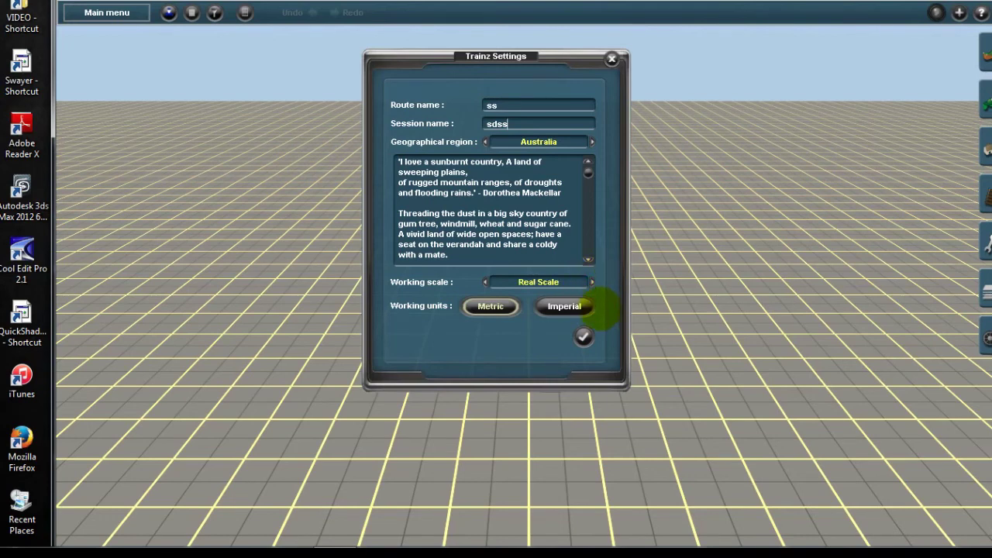
click(583, 335)
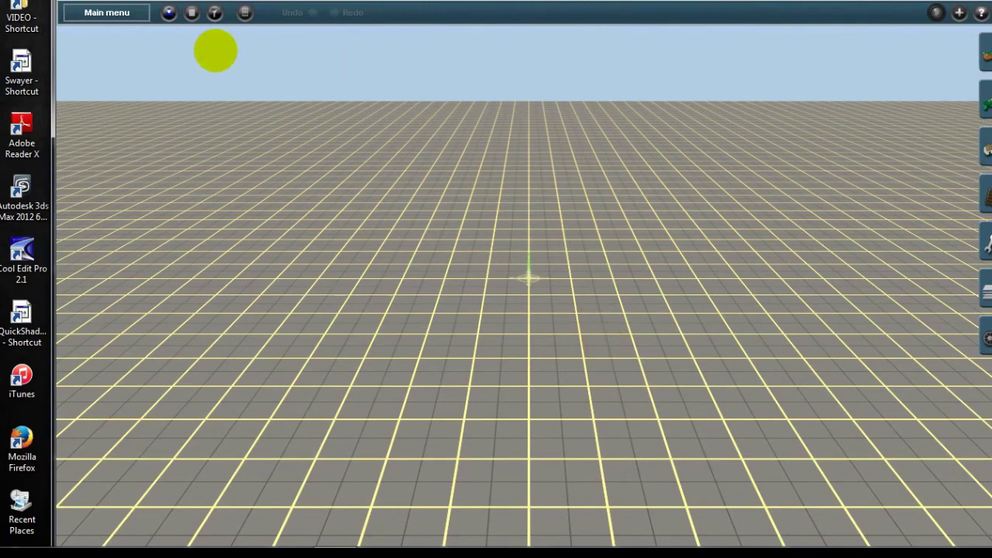
Search the spline objects for fma and select FMA instant grass c 40x10.
click(983, 147)
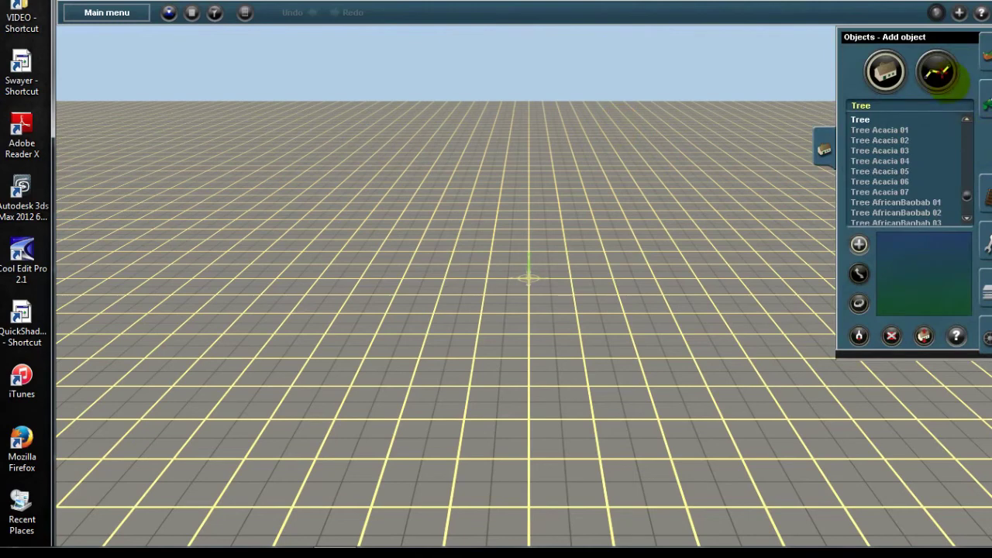
click(945, 76)
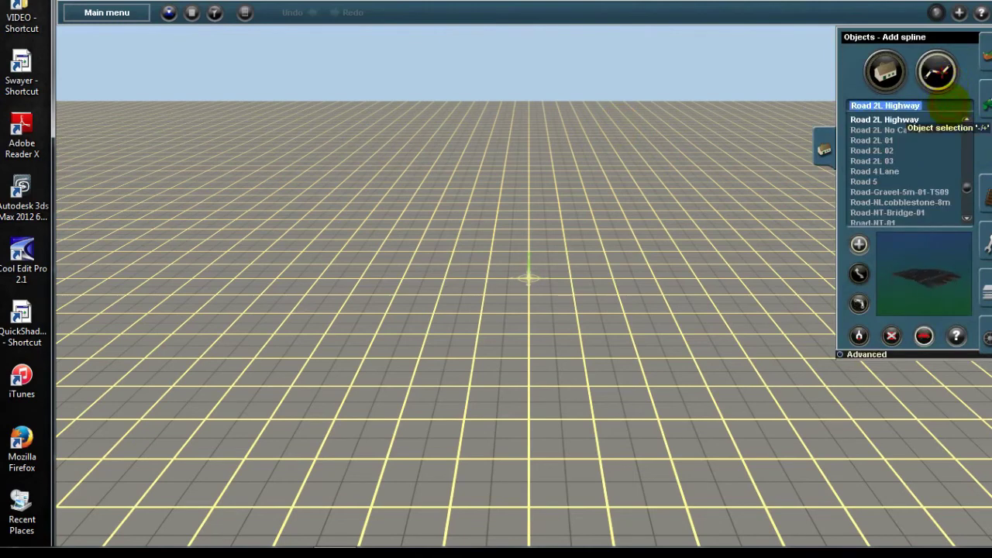
text(fm)
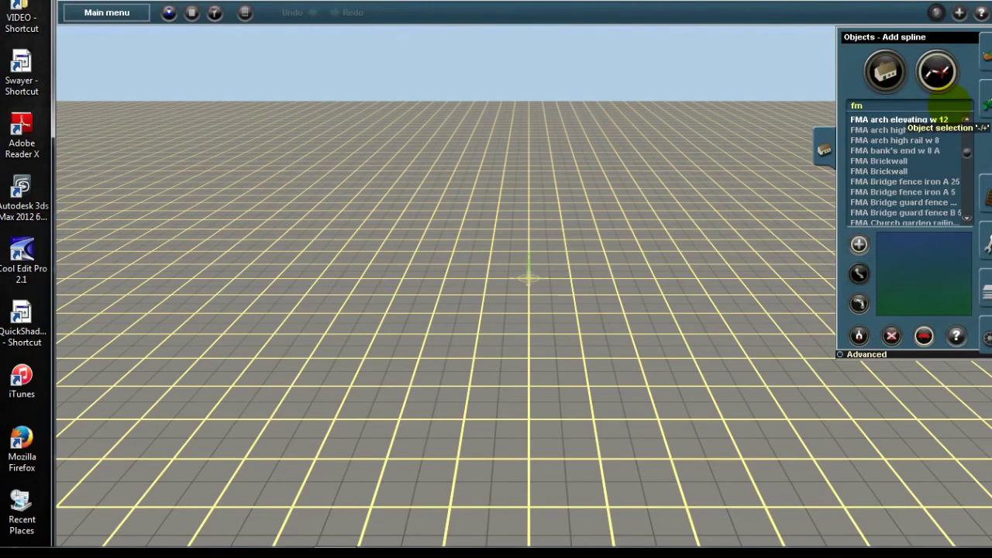
text(a)
scroll(930, 171, down, 4)
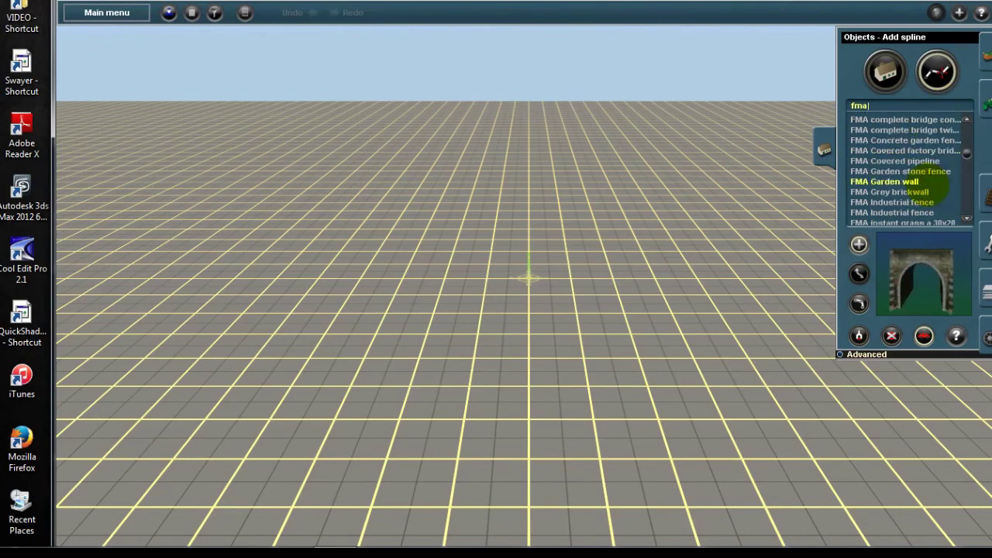
scroll(930, 179, down, 4)
click(903, 140)
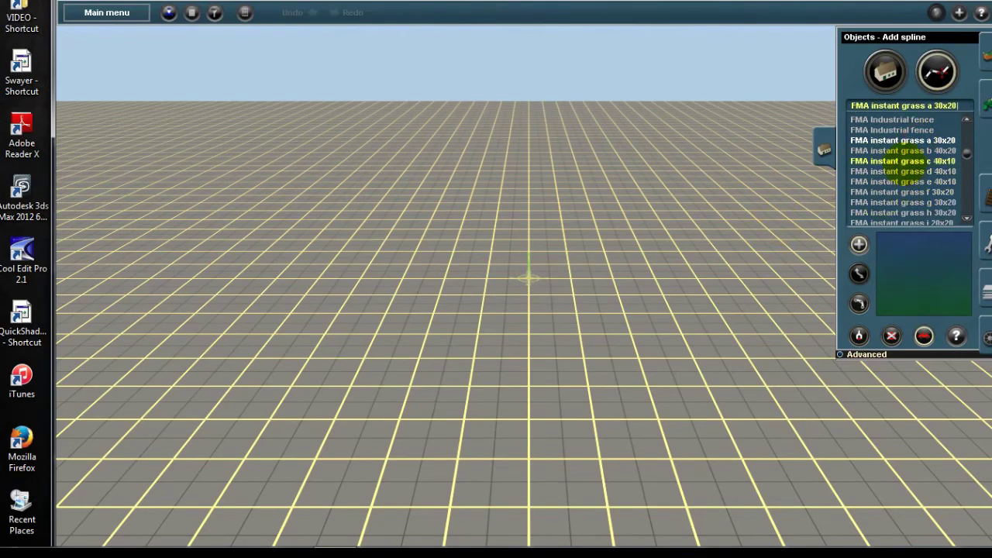
click(903, 160)
scroll(561, 361, down, 3)
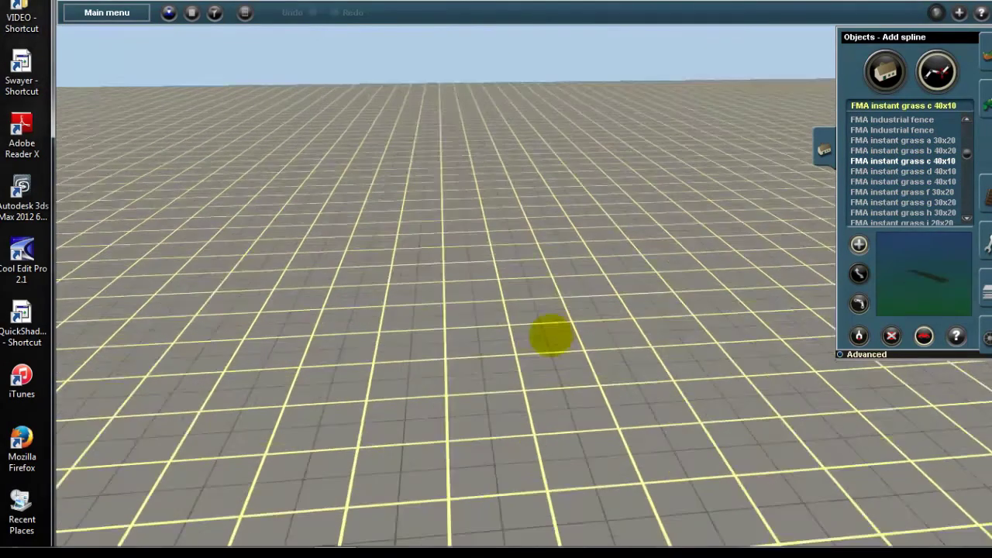
Lay a short stretch of the selected grass spline on the empty baseboard.
drag(530, 411, 516, 173)
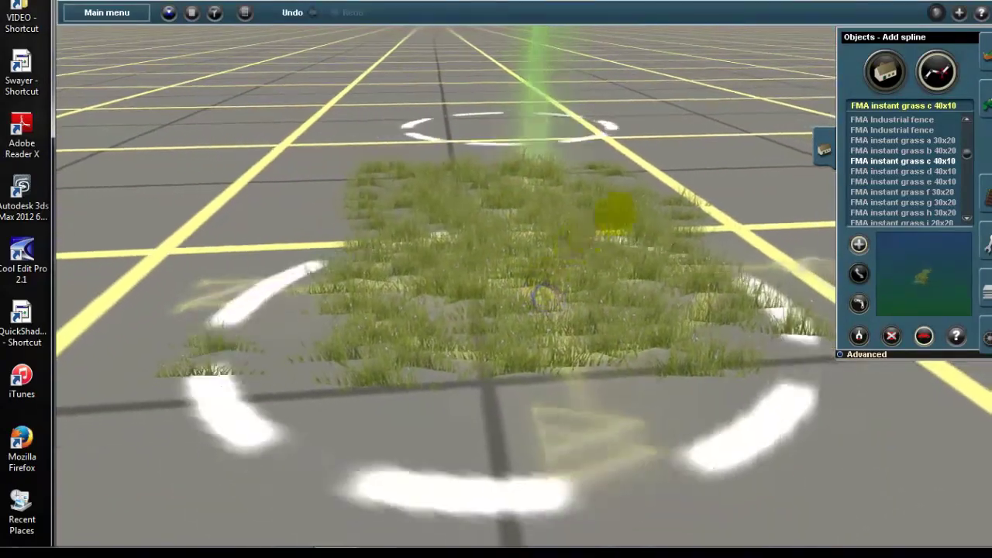
scroll(545, 296, down, 5)
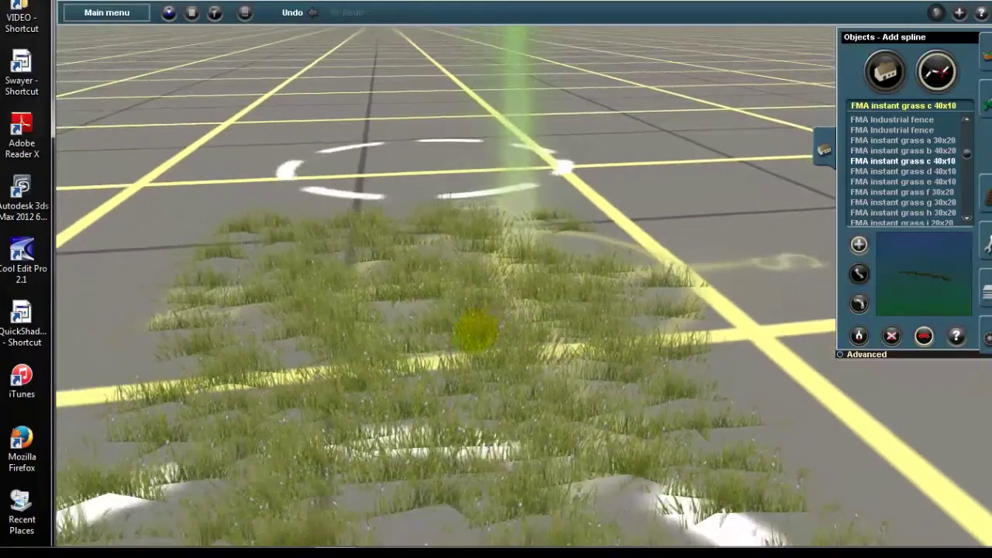
scroll(475, 332, down, 4)
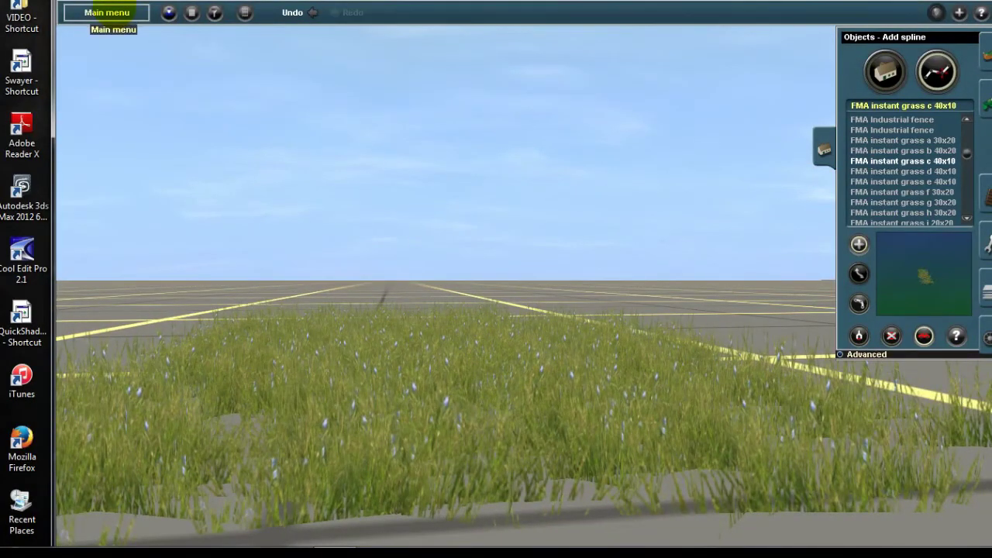
Turn off compatibility mode for older content in the video settings and accept the change.
click(105, 11)
click(124, 201)
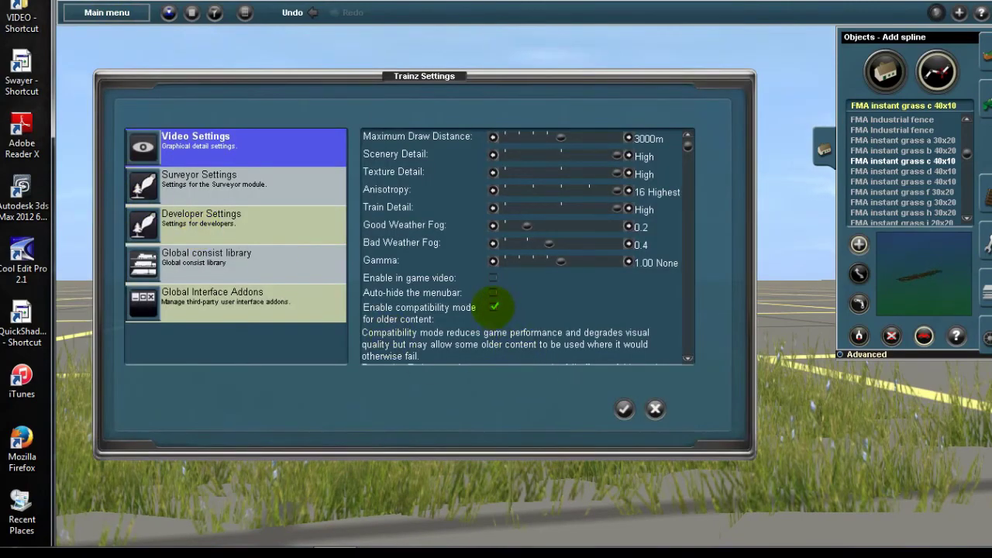
click(625, 409)
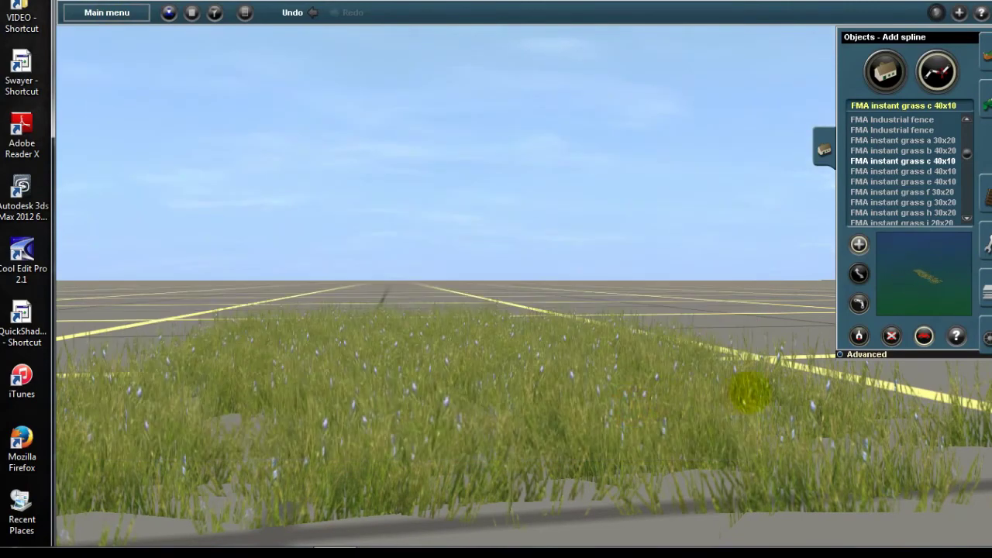
Examine how the placed grass is rendered from above, at ground level and from a distance.
scroll(517, 401, down, 5)
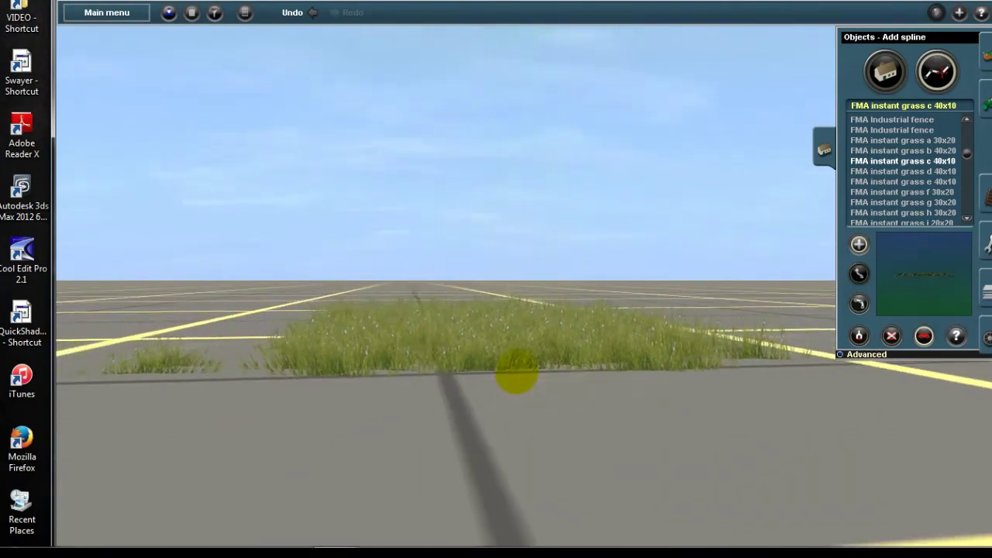
scroll(516, 372, down, 6)
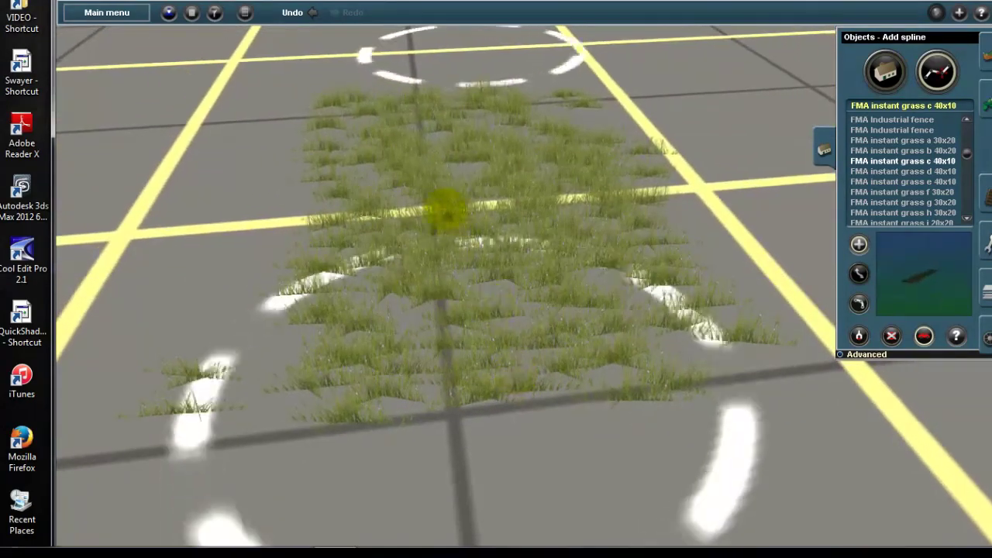
scroll(521, 264, up, 8)
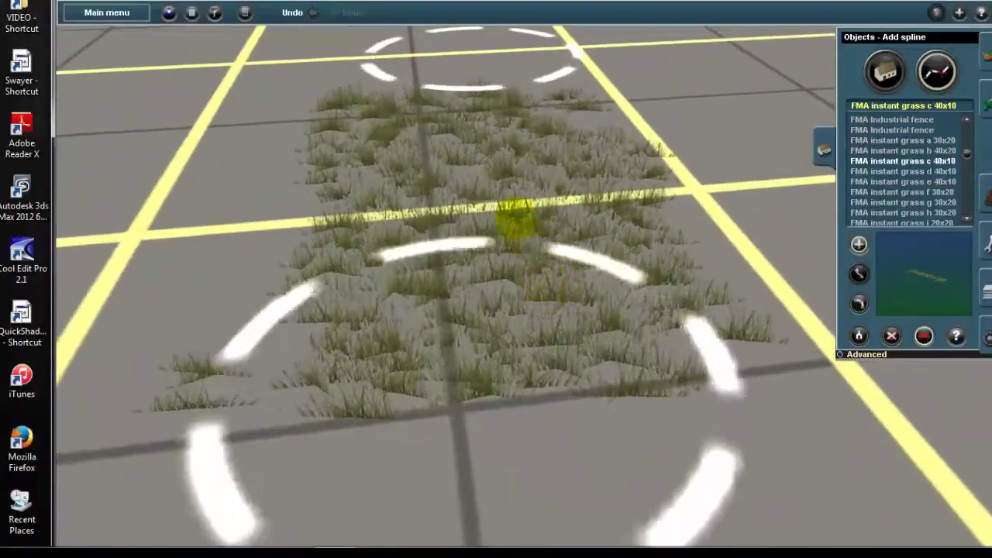
scroll(496, 310, up, 6)
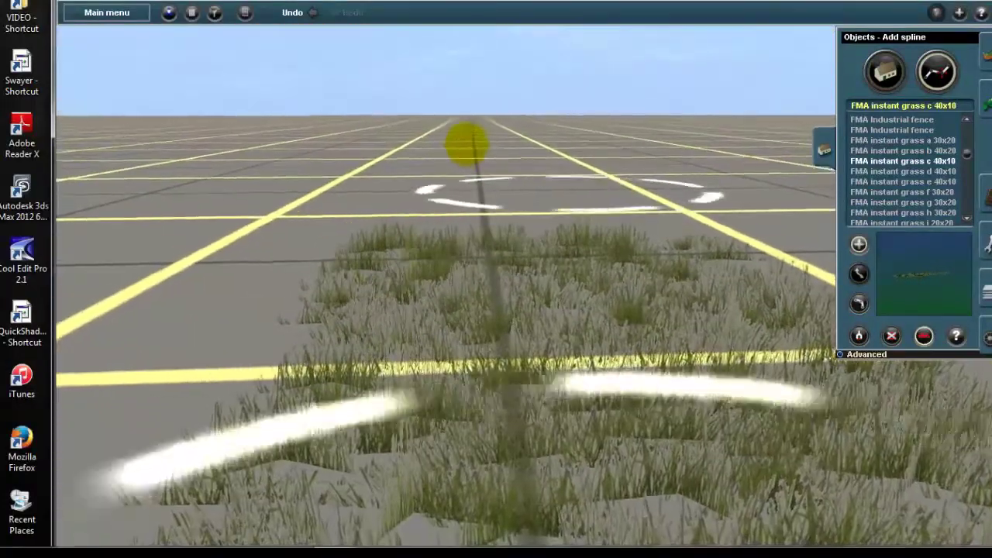
key(Left)
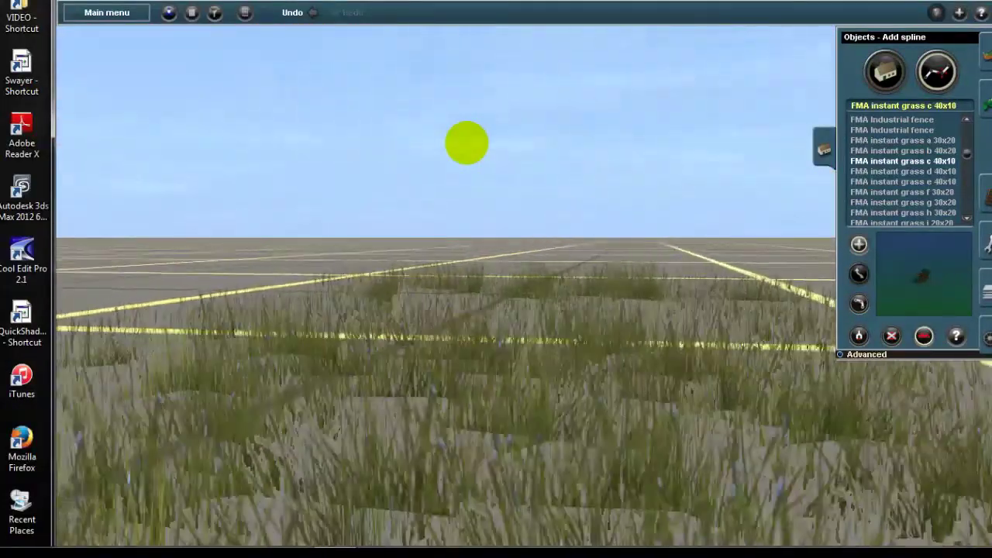
scroll(498, 288, down, 6)
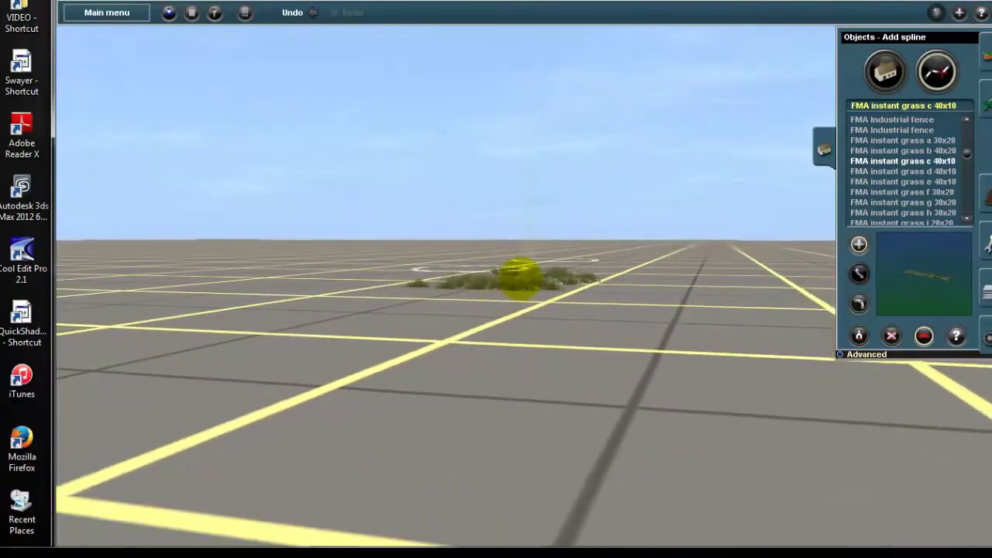
scroll(520, 275, up, 6)
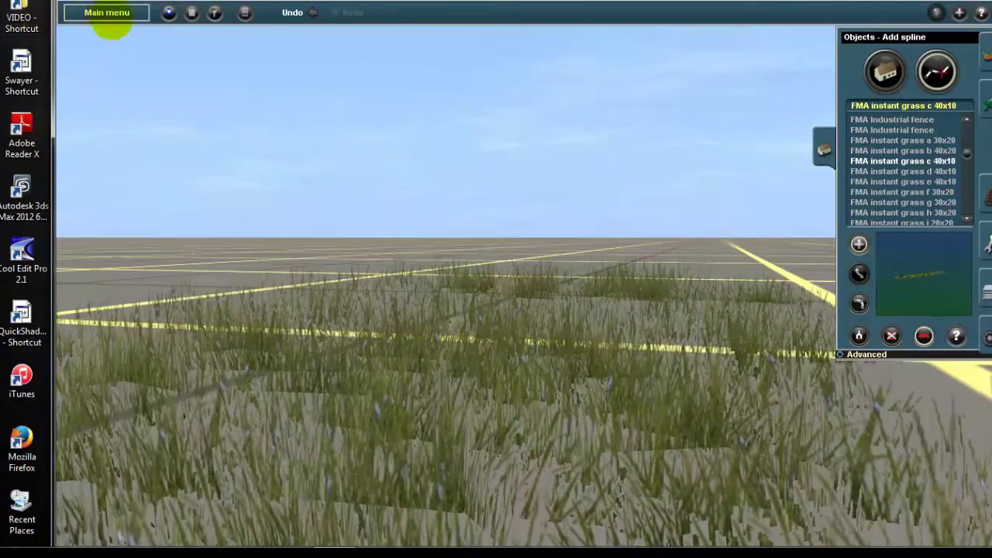
Enable compatibility mode for older content in the video settings, accept it, and check the placed grass again.
click(109, 14)
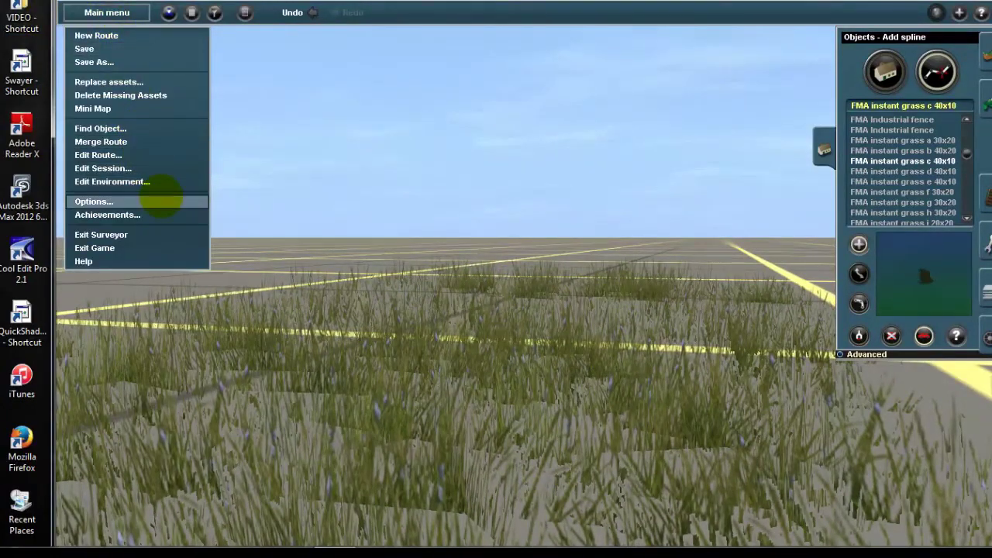
click(159, 200)
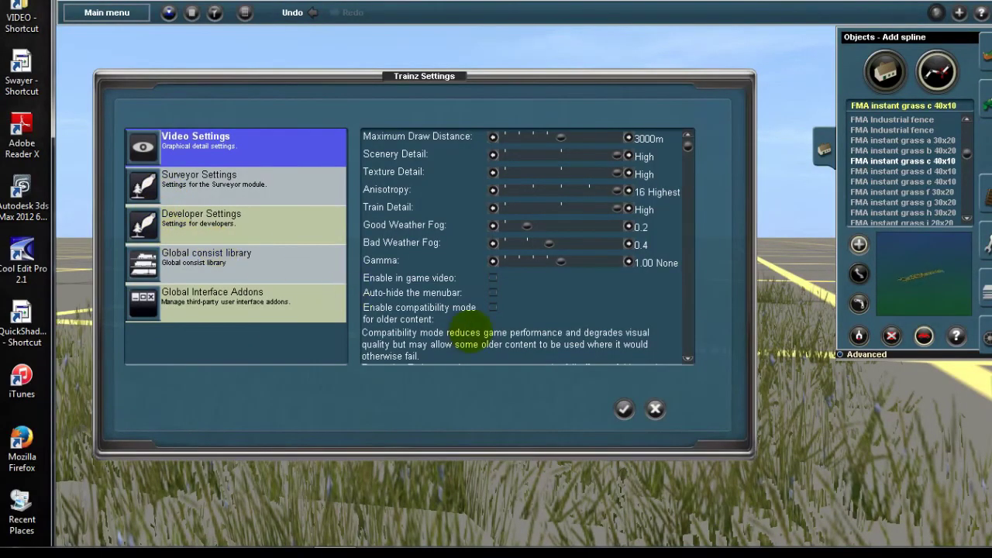
click(496, 306)
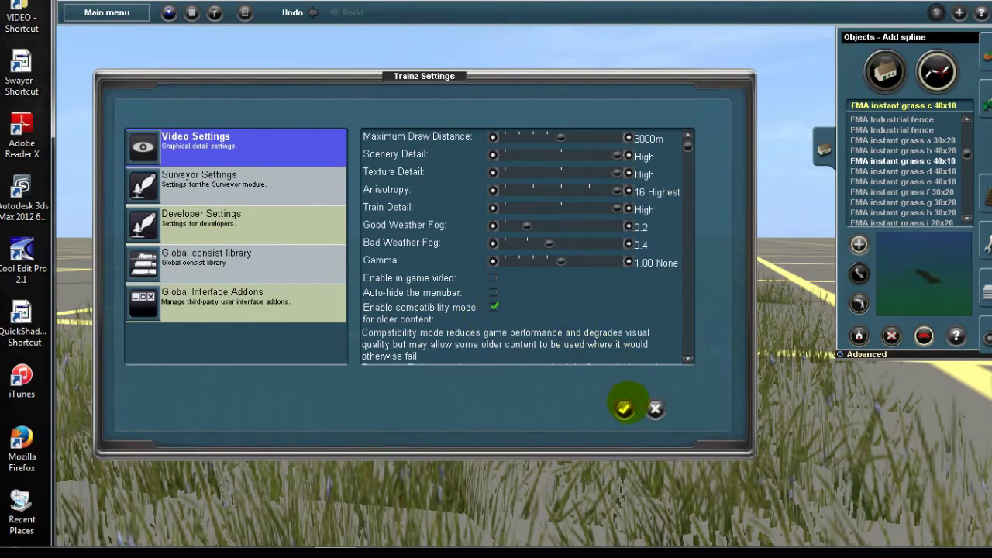
click(625, 408)
click(532, 364)
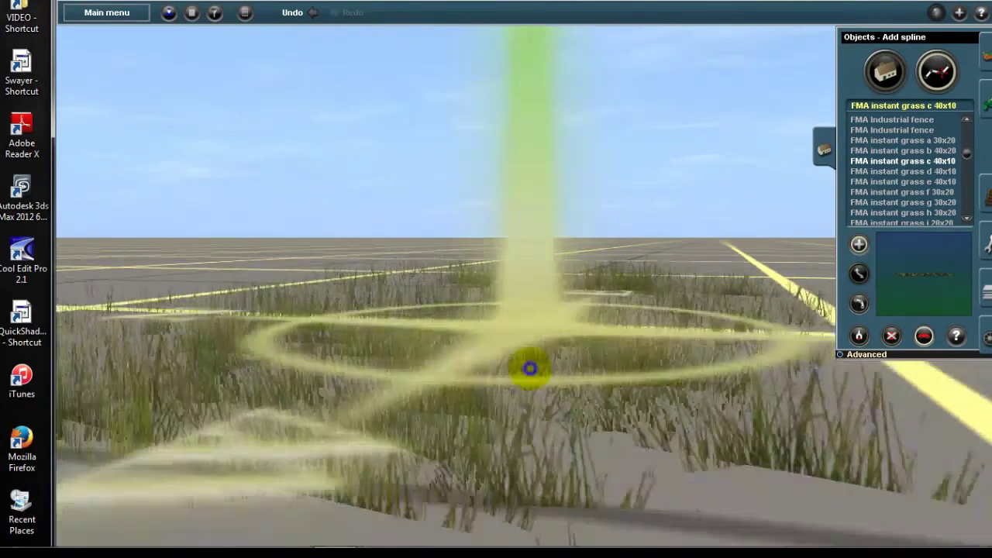
scroll(545, 308, down, 3)
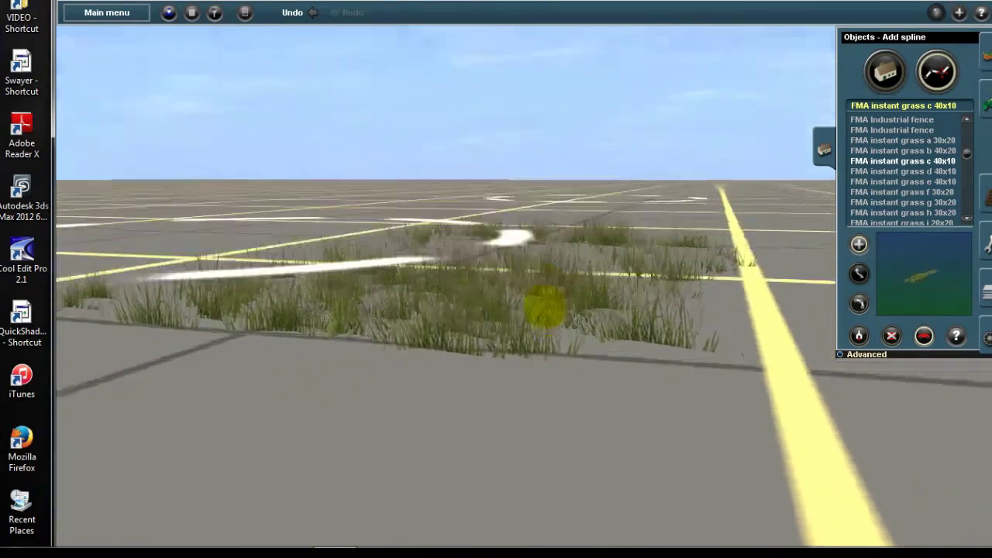
Examine the placed grass again with compatibility mode on, from ground level, from above and from the side.
drag(569, 271, 618, 239)
scroll(618, 239, up, 3)
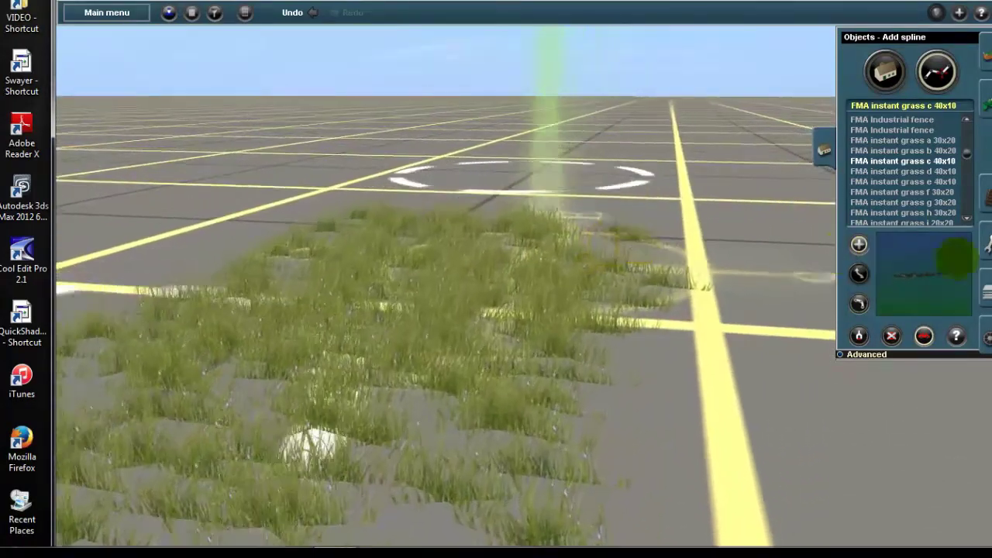
key(Right)
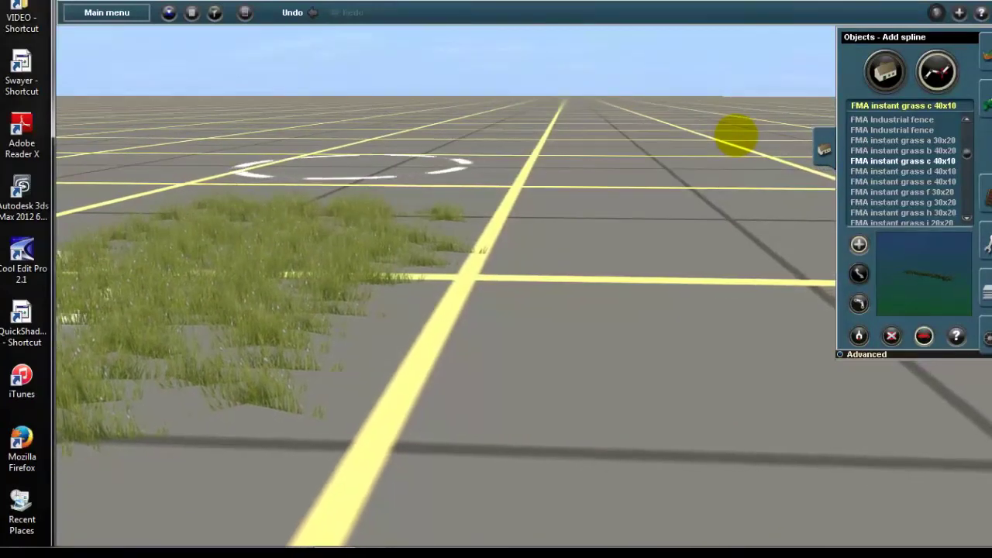
Raise the terrain into a steep spike with Height up and activate the Use height tool.
click(936, 72)
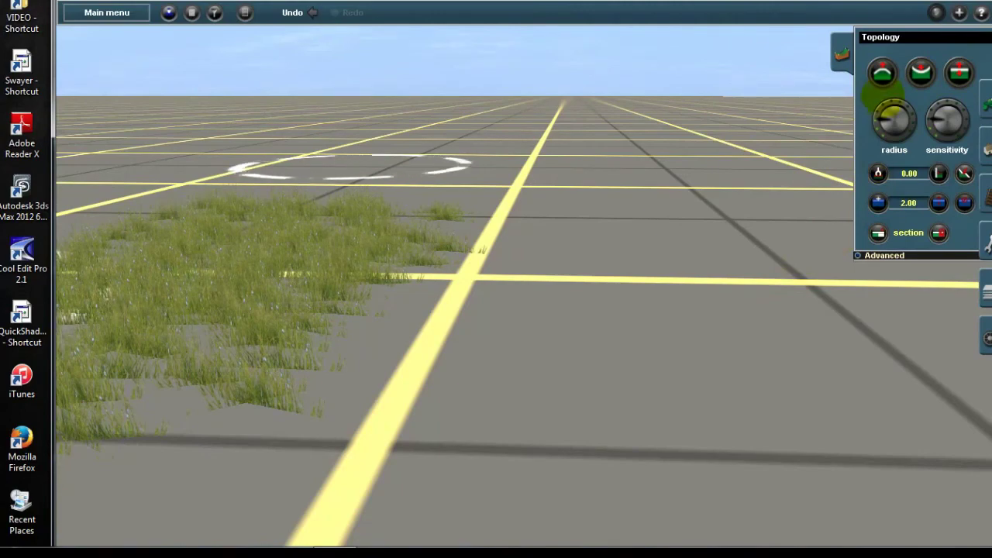
click(882, 72)
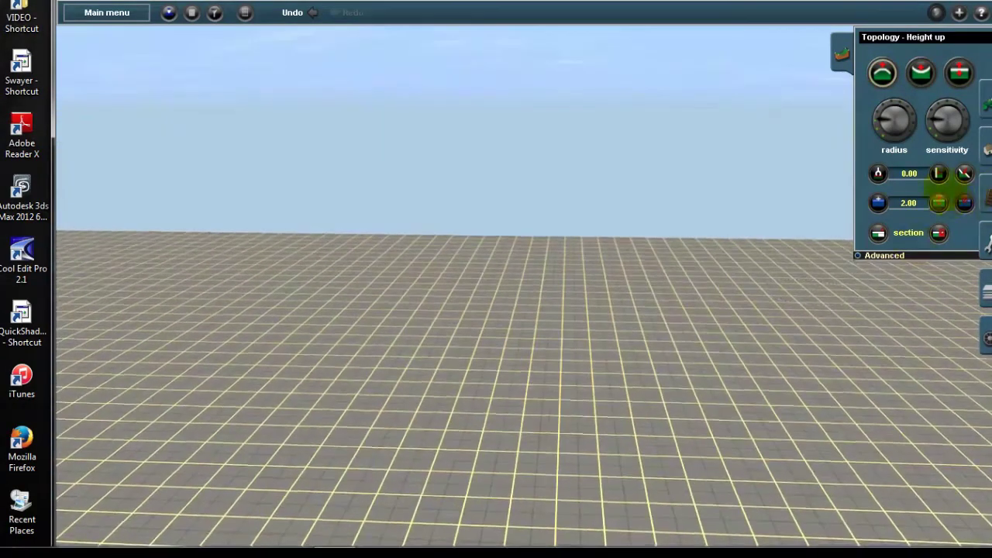
click(907, 173)
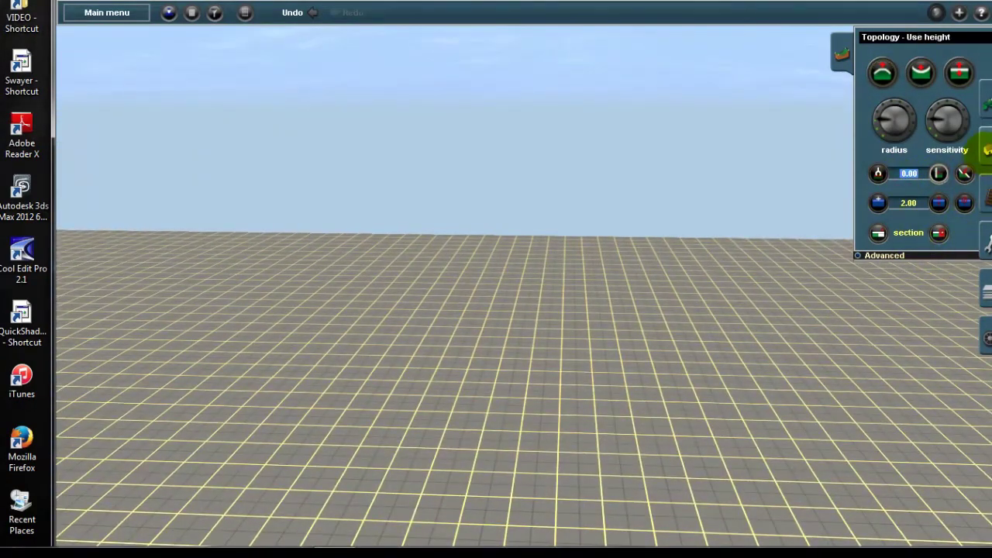
Look through the scenery objects, splines, tracks, track objects and trackmarks available for placing.
click(986, 150)
click(884, 72)
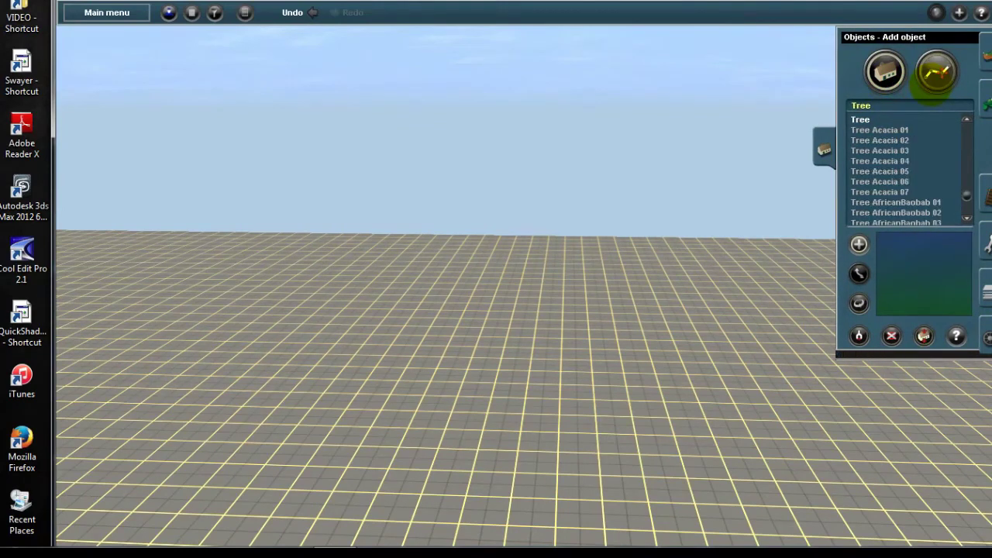
click(936, 72)
click(987, 197)
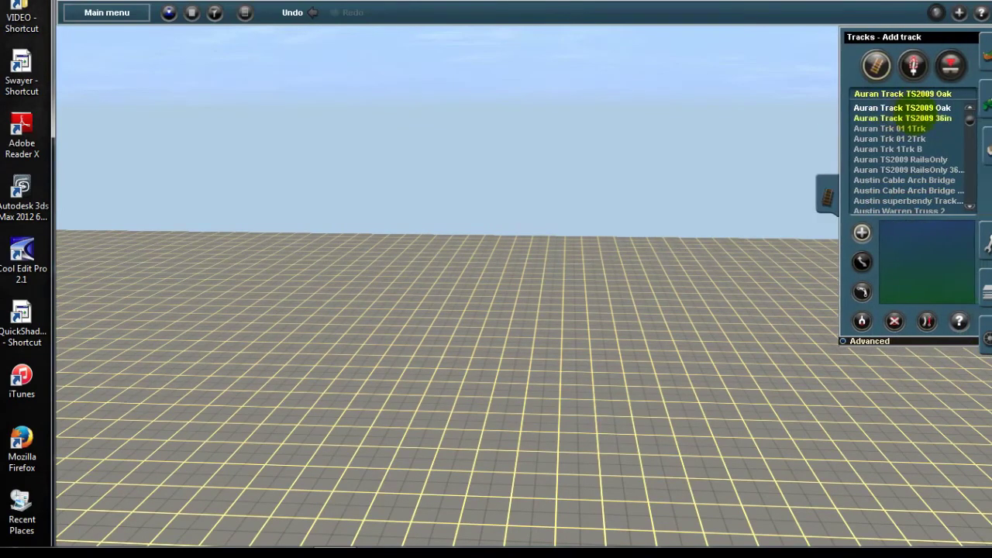
click(911, 67)
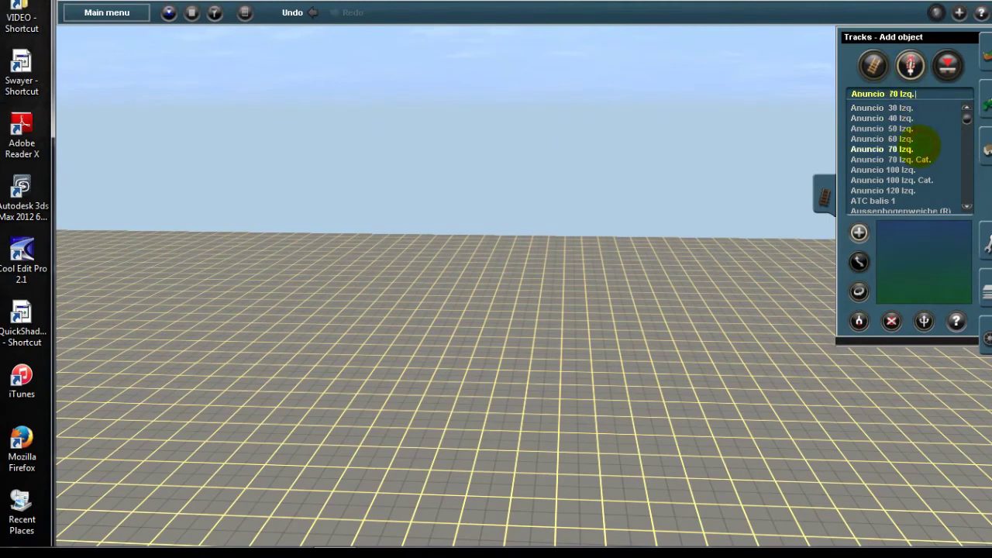
click(947, 67)
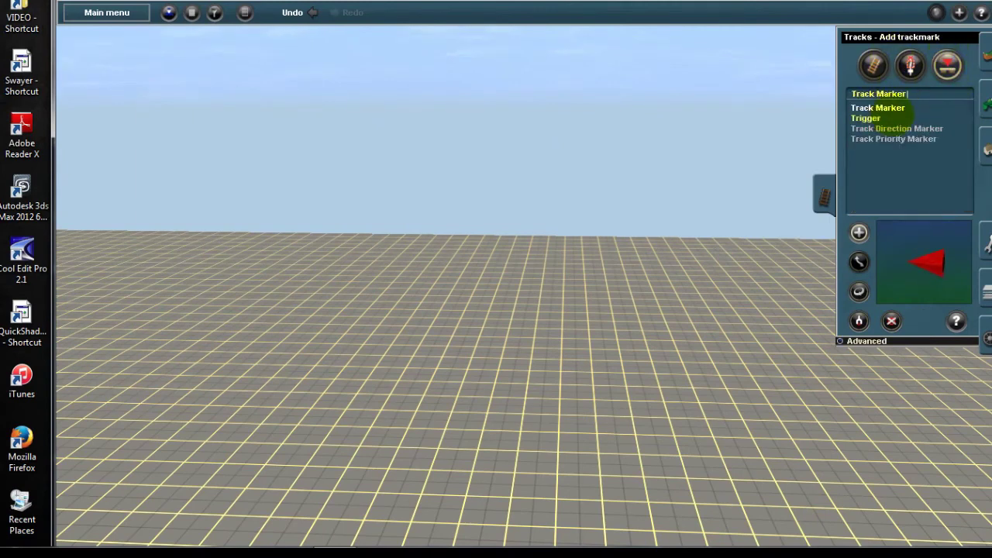
click(986, 145)
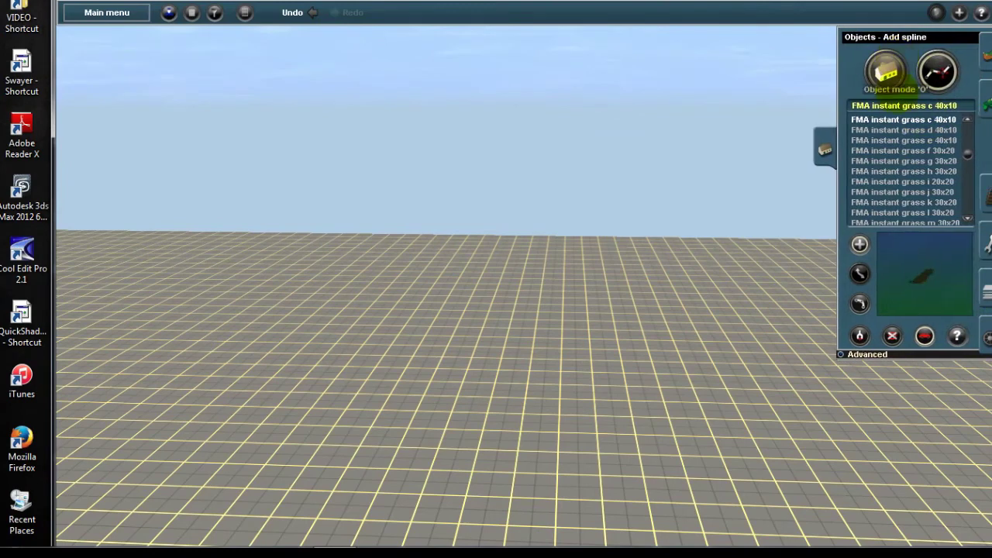
Add a ruler running diagonally across the empty baseboard.
click(985, 250)
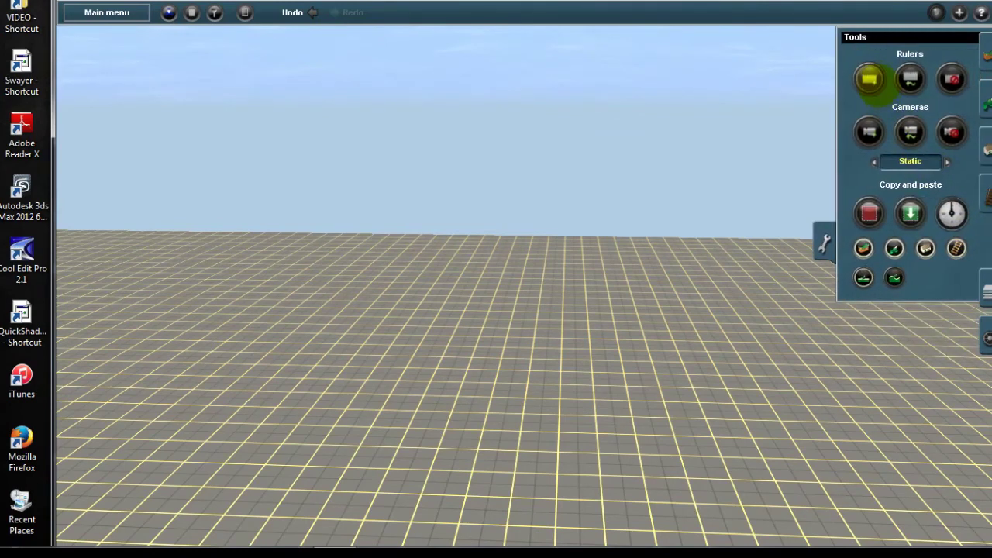
click(869, 79)
click(565, 268)
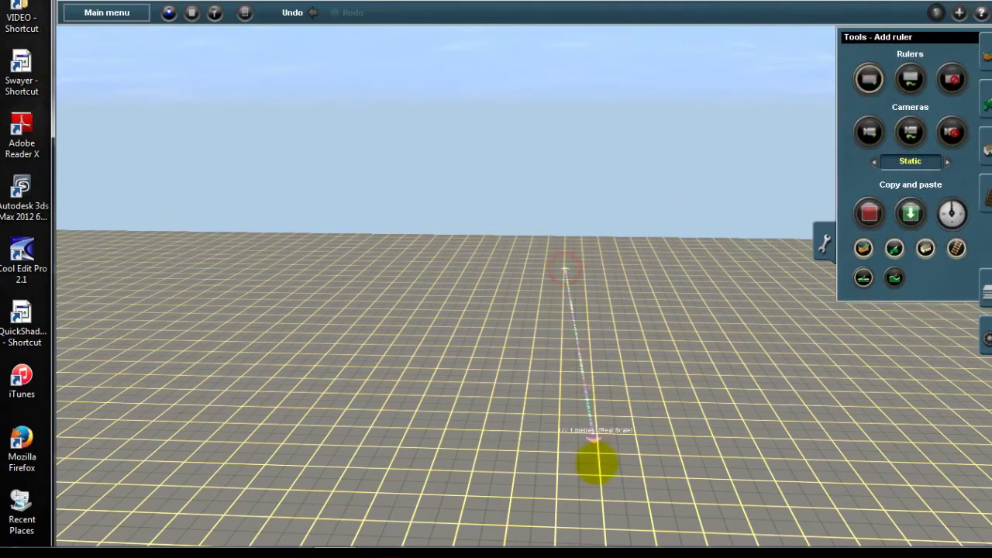
click(285, 372)
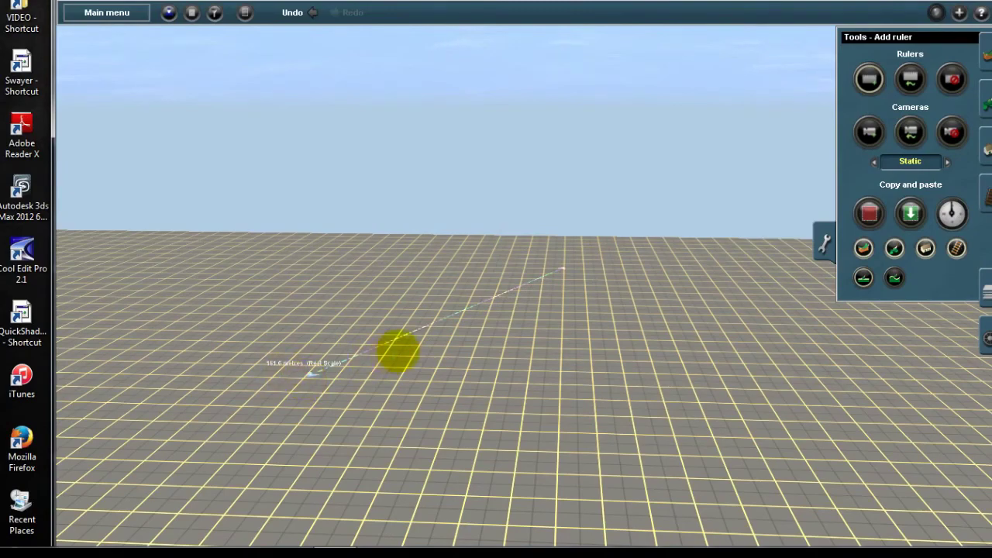
scroll(538, 310, up, 6)
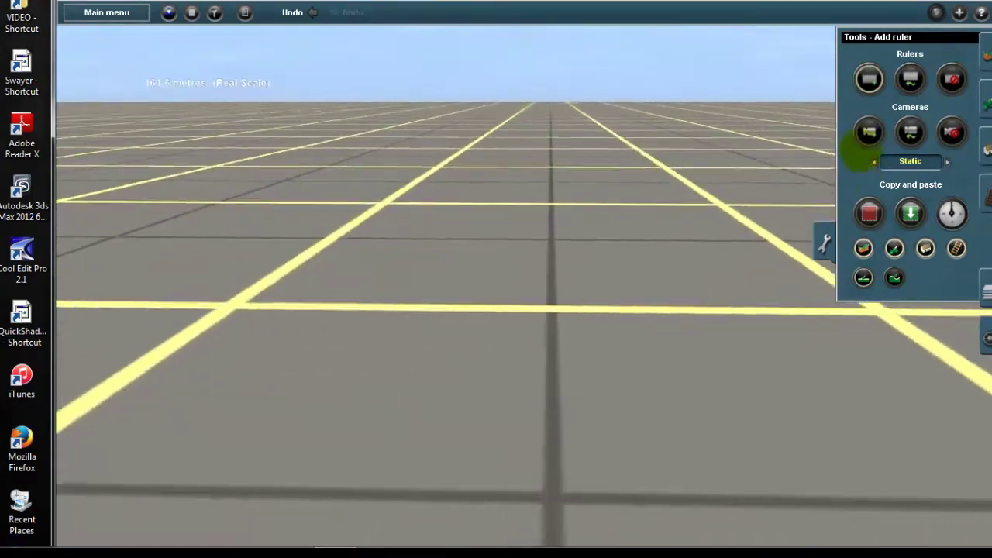
Add a static camera on the baseboard and look around from it towards the terrain spike.
click(868, 132)
scroll(553, 261, down, 5)
click(552, 270)
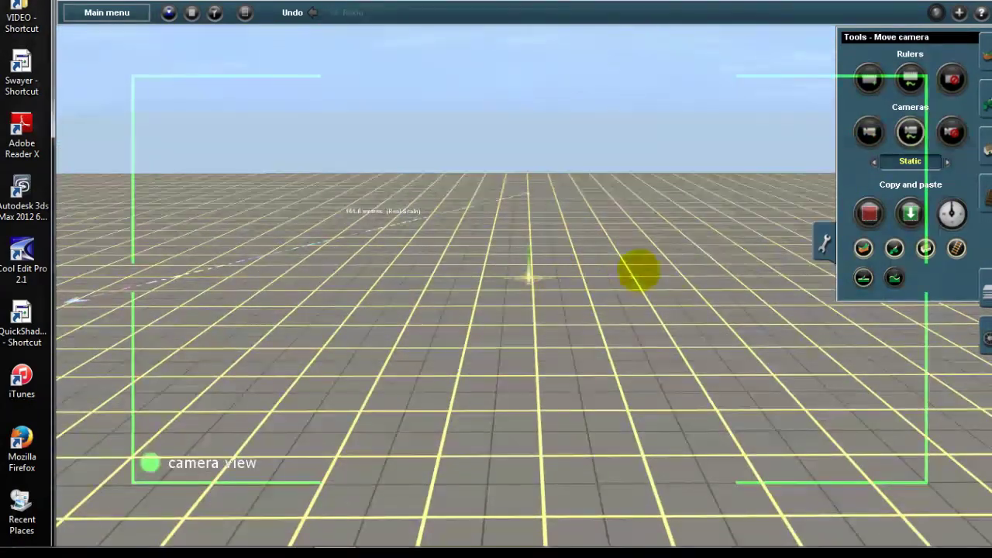
drag(640, 270, 594, 350)
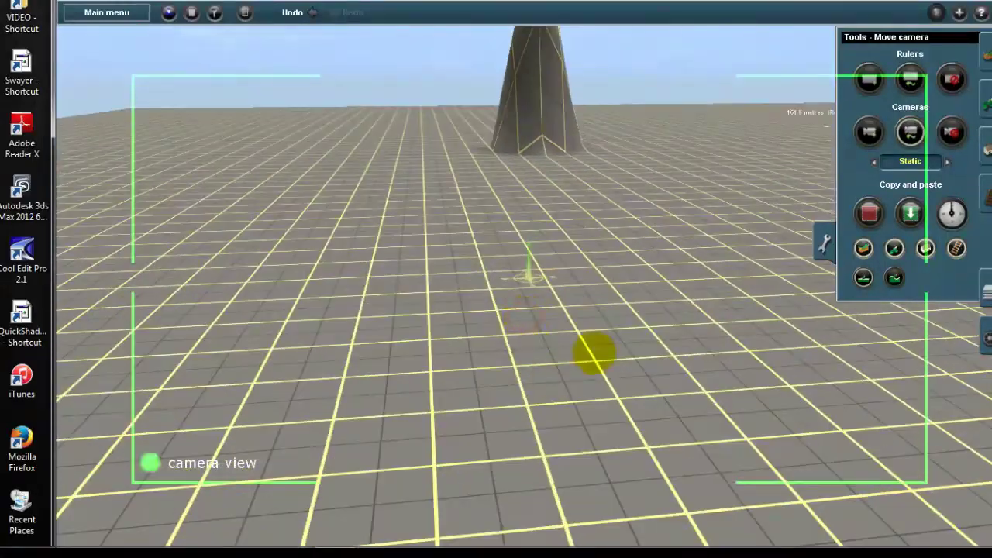
scroll(593, 349, down, 3)
Select an area of the baseboard for copying and activate Paste selection.
click(869, 78)
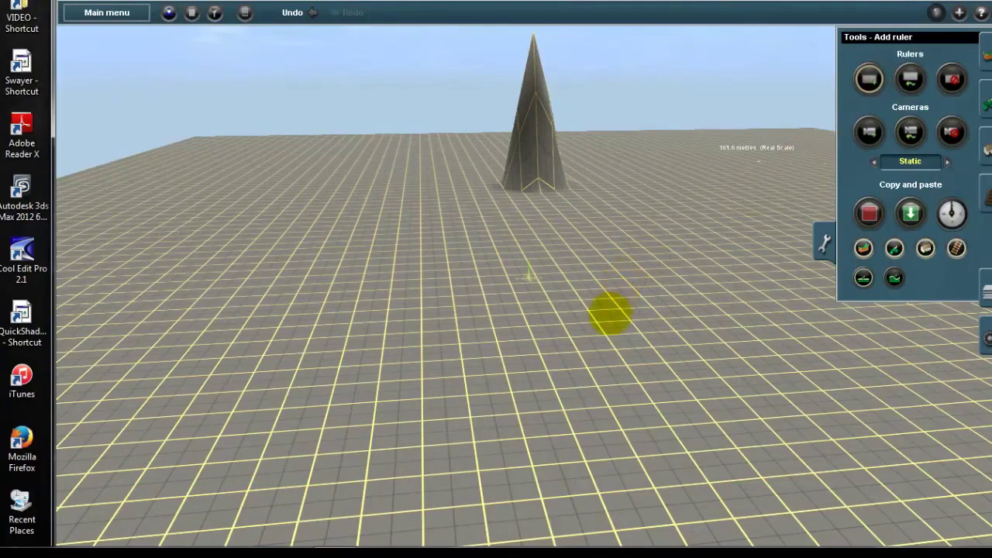
drag(655, 310, 460, 339)
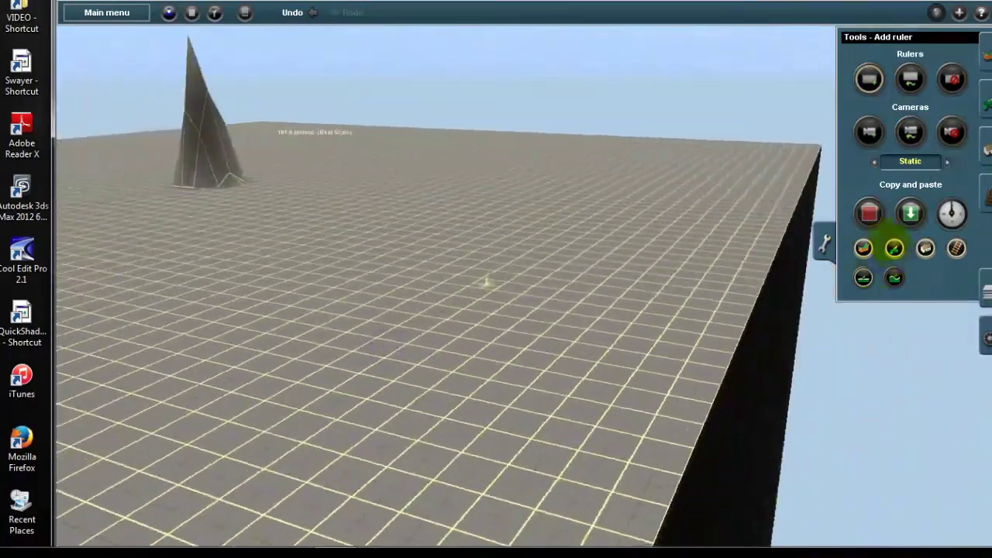
click(868, 214)
drag(350, 237, 818, 314)
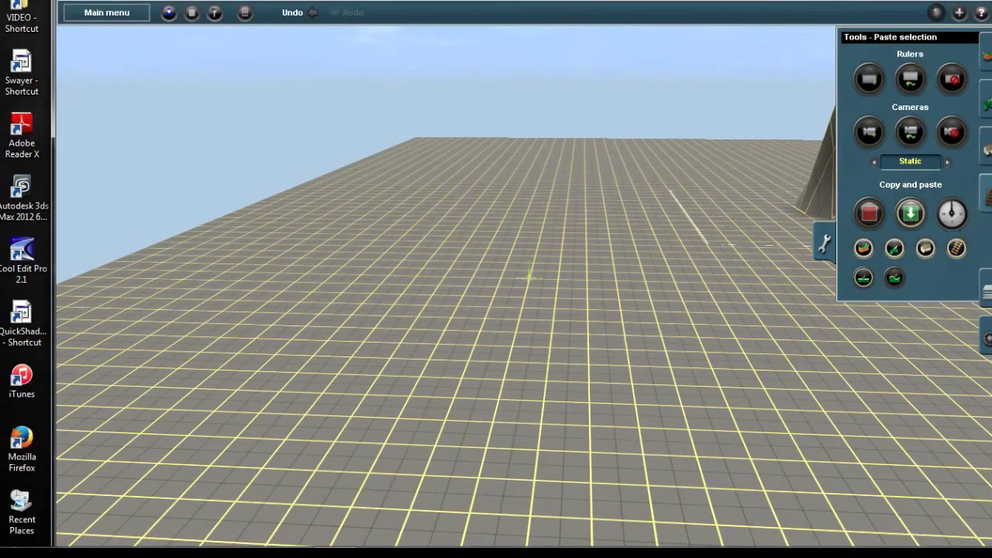
Switch the active layer between route-layer and session-layer, leaving session-layer active.
click(985, 285)
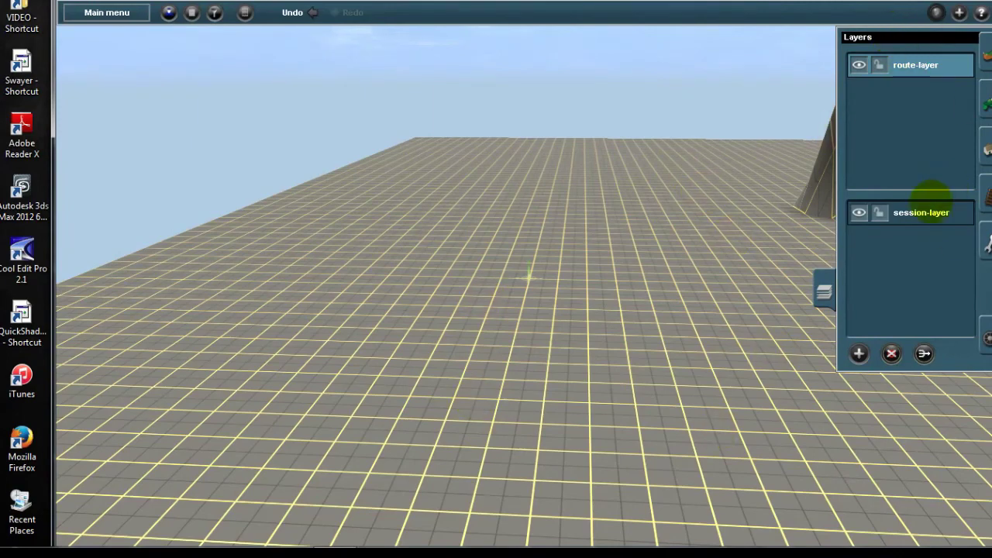
drag(704, 274, 526, 198)
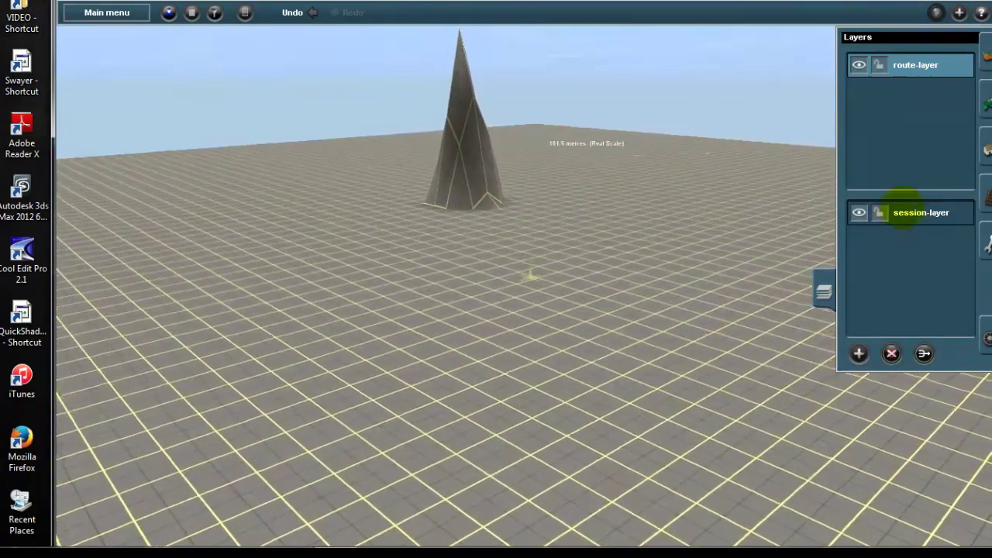
click(918, 217)
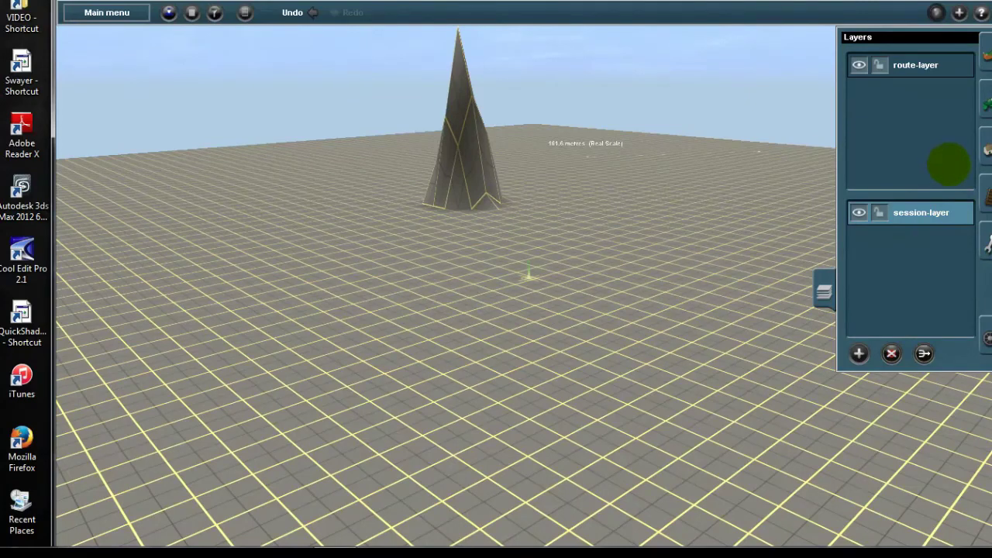
click(931, 66)
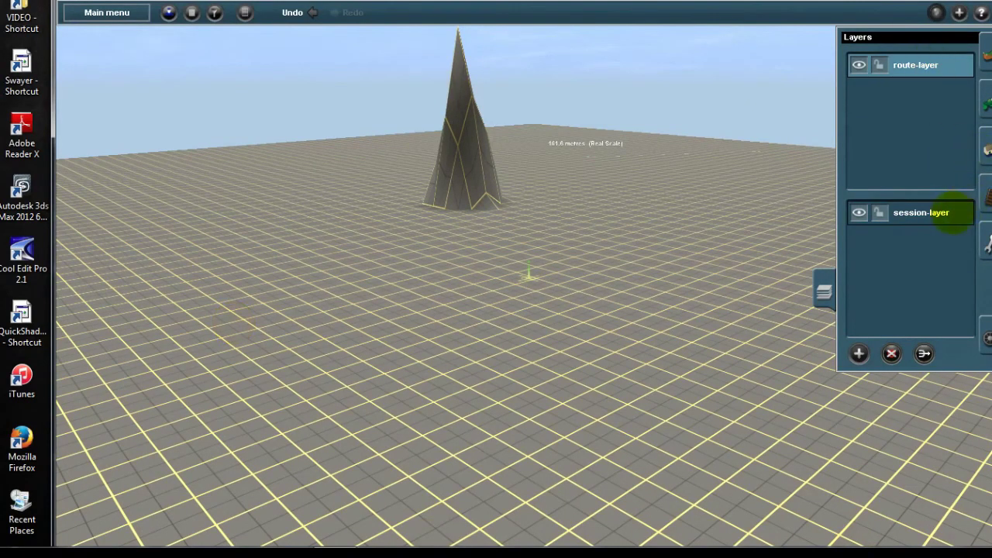
click(951, 213)
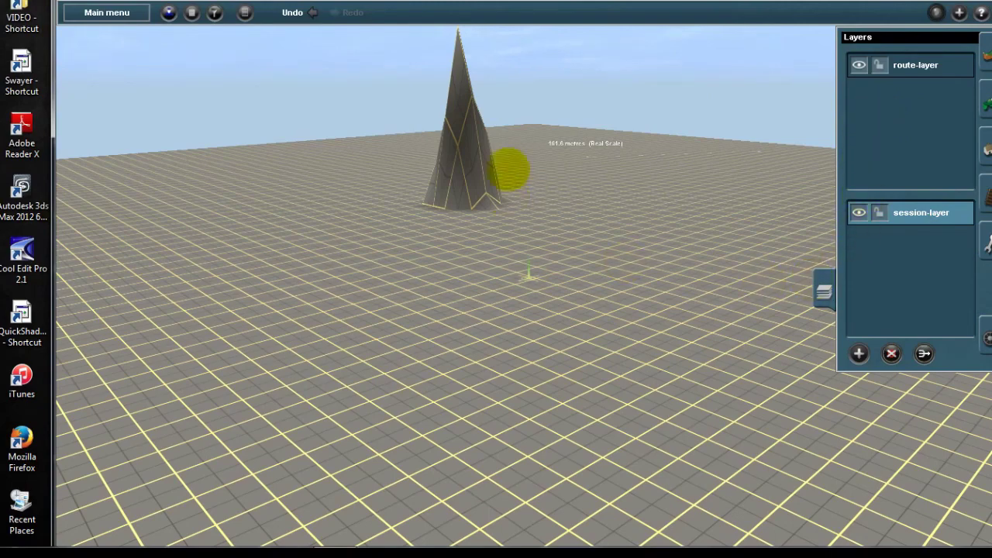
drag(606, 212, 984, 339)
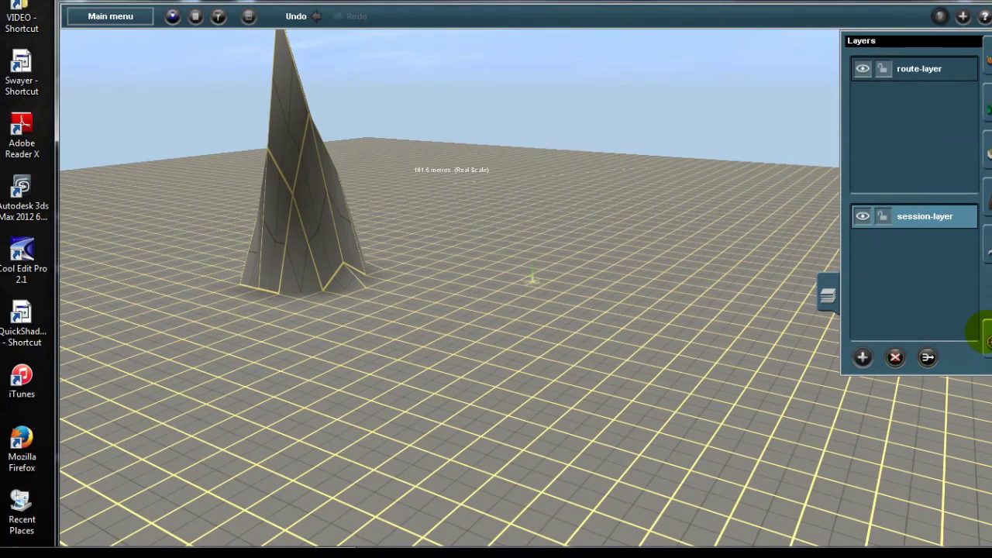
Lay a long straight stretch of track across the baseboard beside the terrain spike.
click(985, 337)
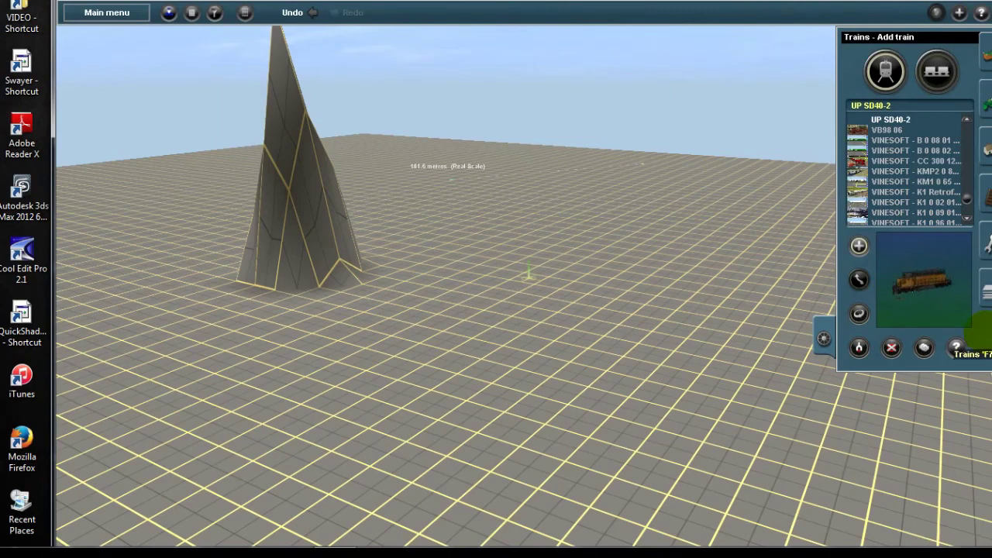
key(F5)
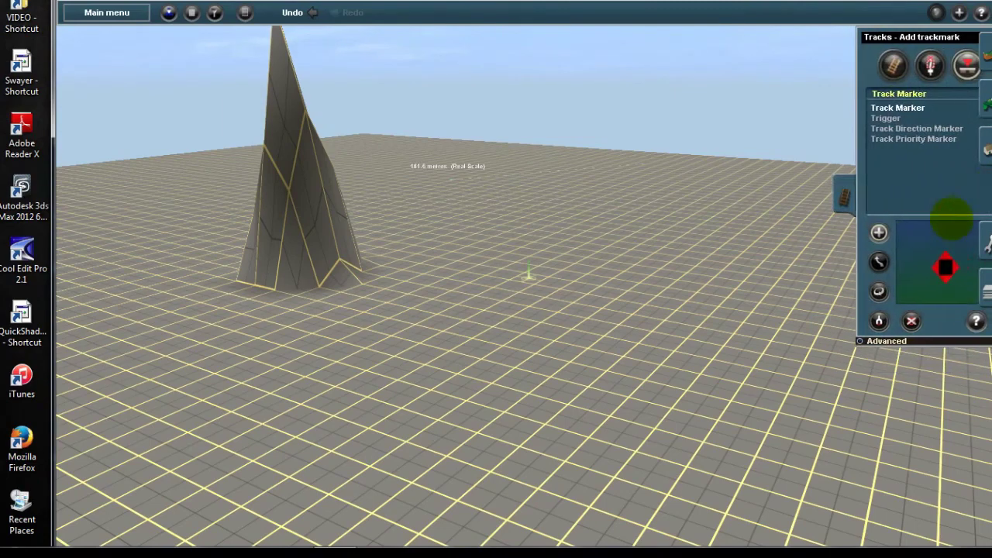
key(F4)
drag(583, 486, 696, 185)
Place the VINESOFT - B 0 08 02 - Hijau carriage on the straight track and inspect it.
click(985, 338)
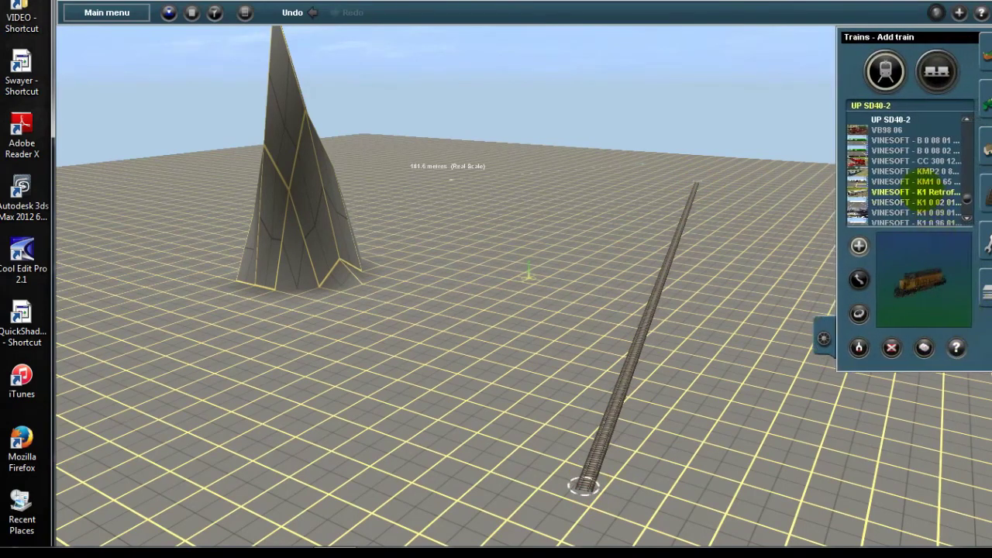
click(856, 151)
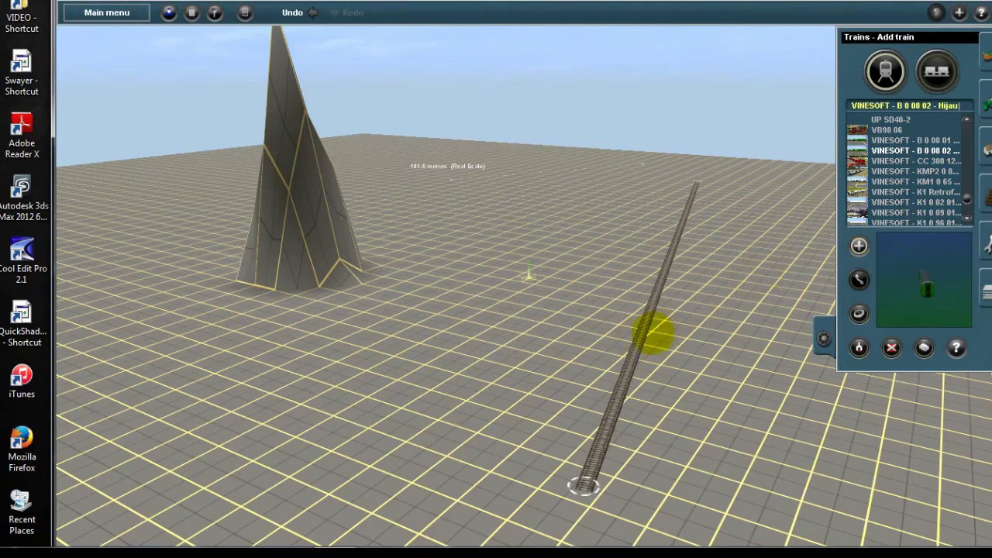
scroll(639, 337, up, 10)
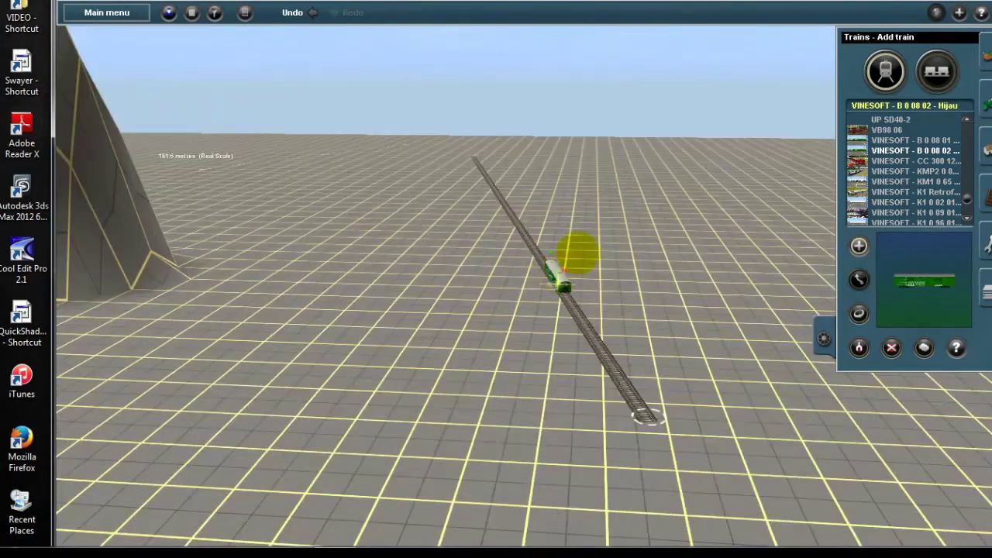
scroll(638, 121, down, 10)
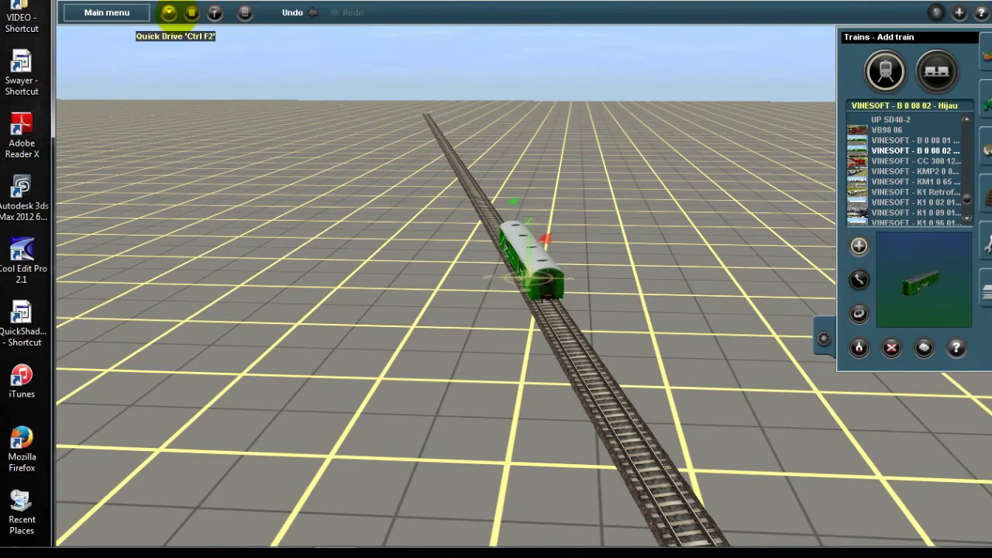
Try to save the changes for Quick Drive, and close the Save Route dialog without saving.
click(169, 12)
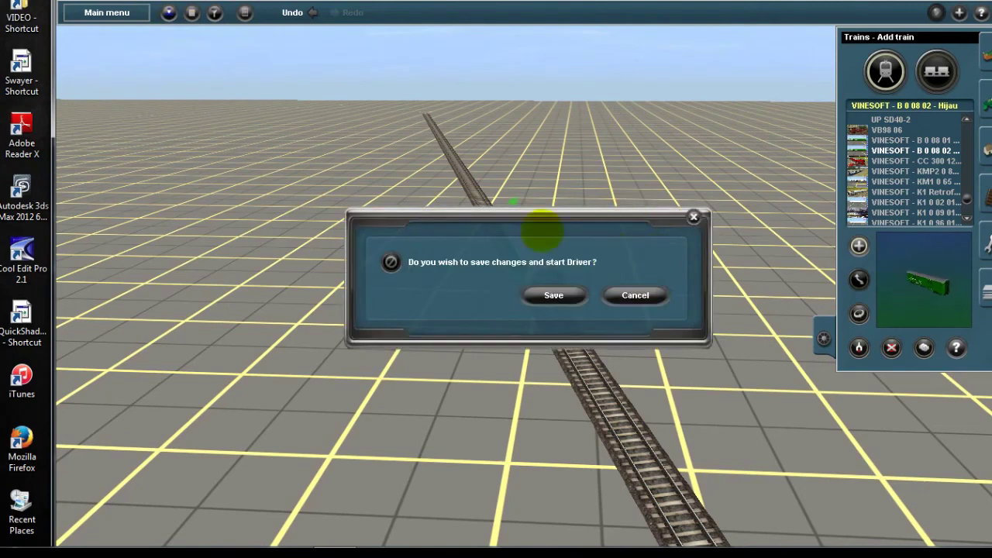
click(532, 296)
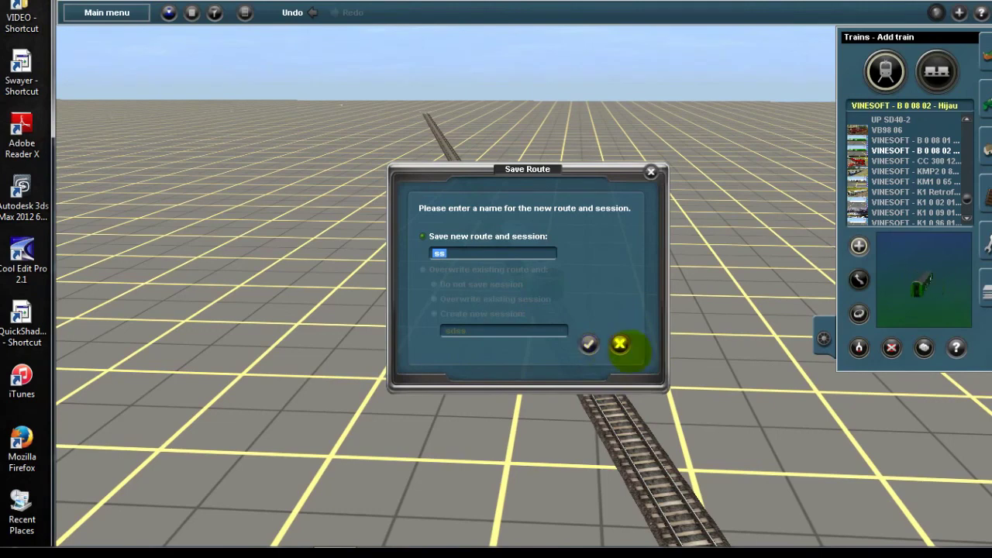
click(650, 171)
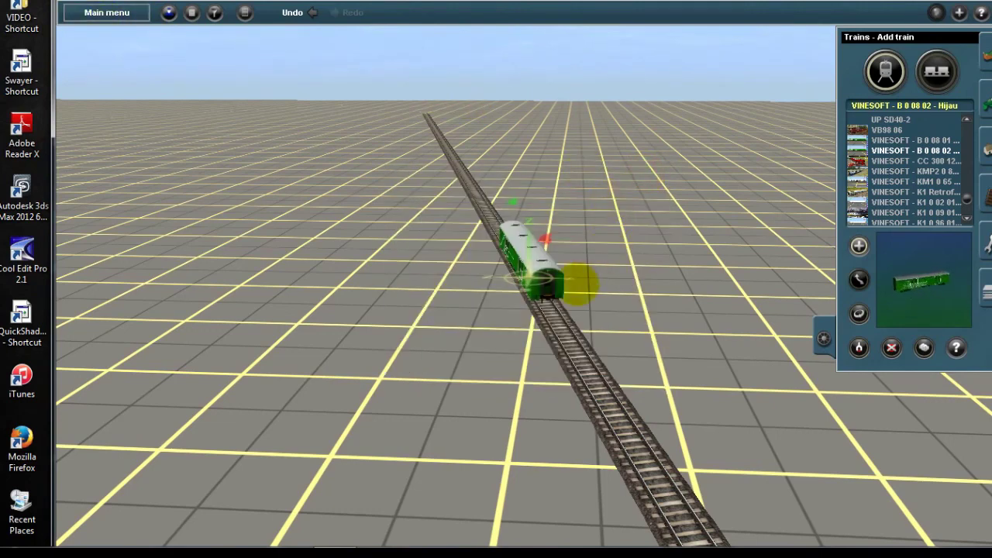
key(Left)
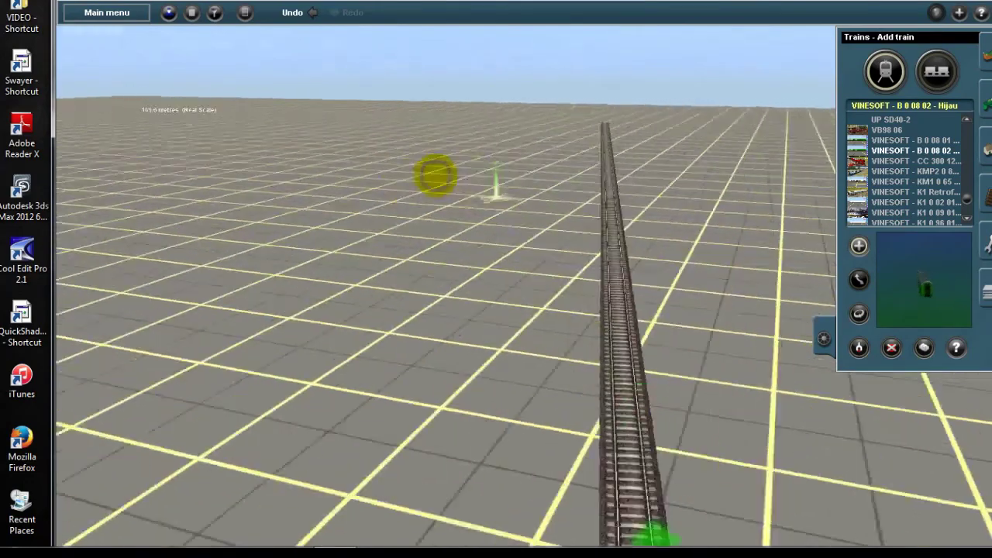
Look over the straight track, the green carriage and the terrain spike from several sides, and bring up the Surveyor route commands.
key(Left)
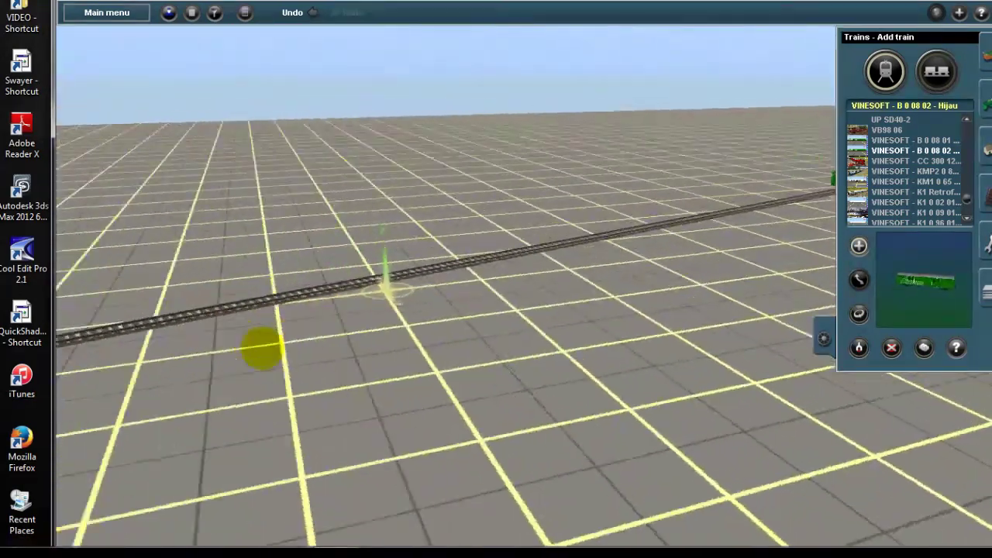
key(Left)
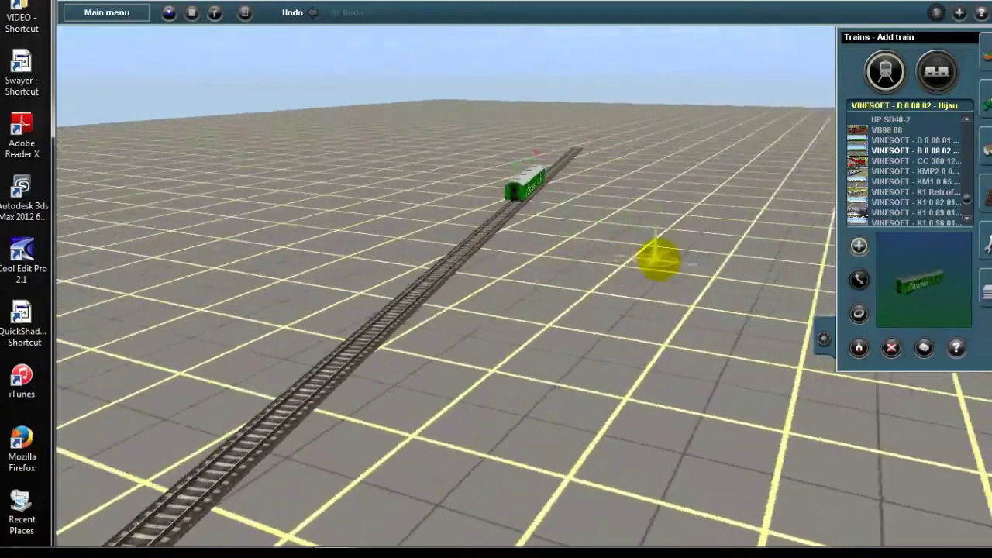
key(Left)
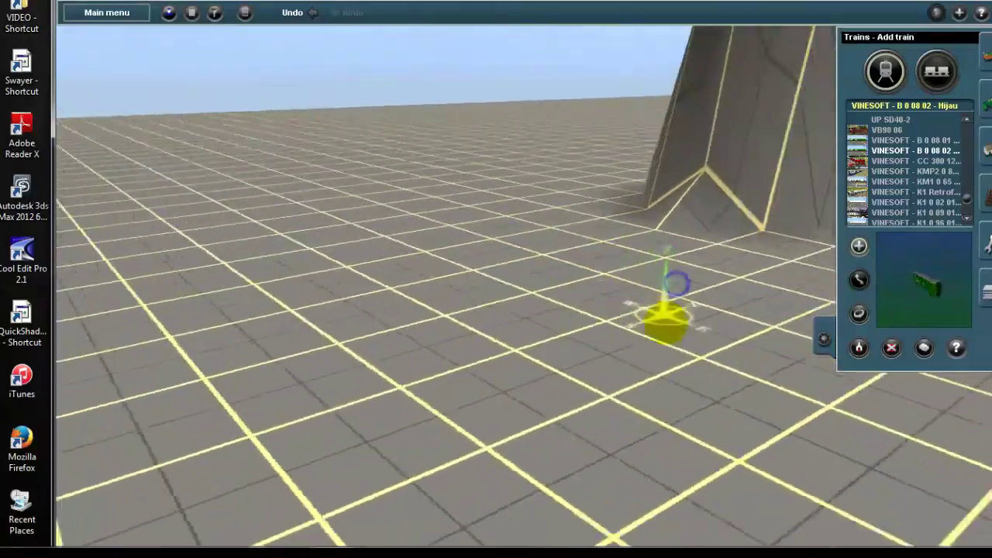
key(Left)
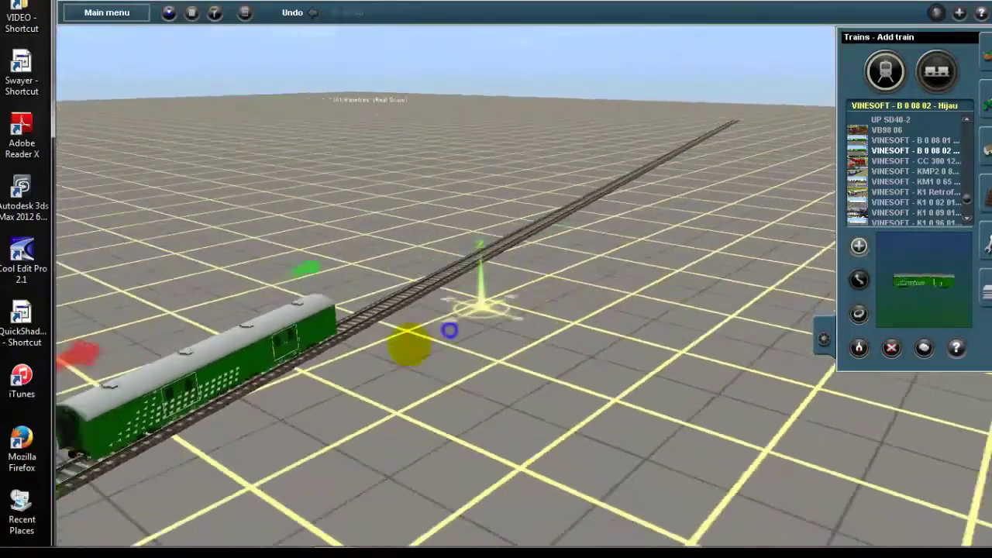
key(Left)
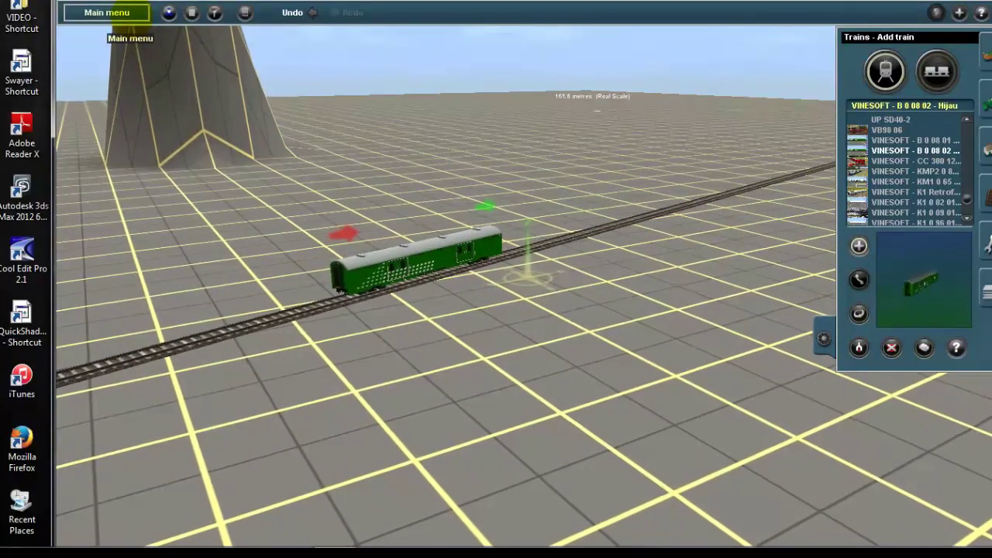
click(132, 14)
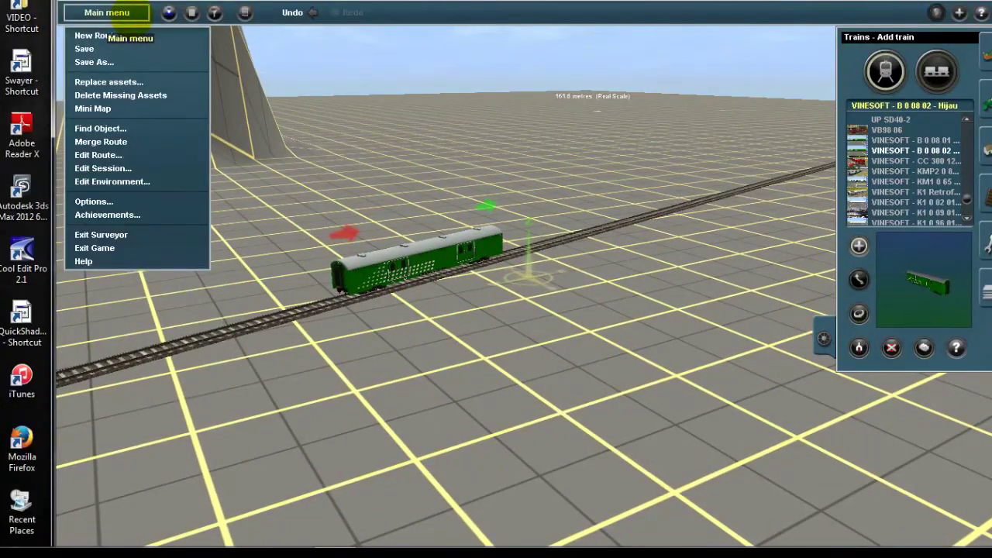